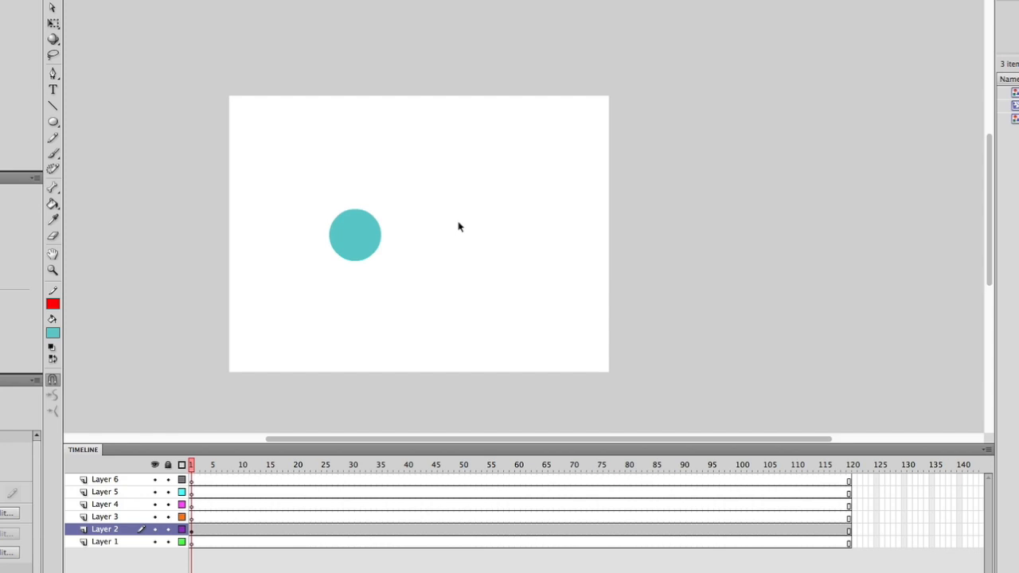
# Convert the teal circle on the stage into a Graphic symbol named "Green Dot".
pyautogui.click(448, 170)
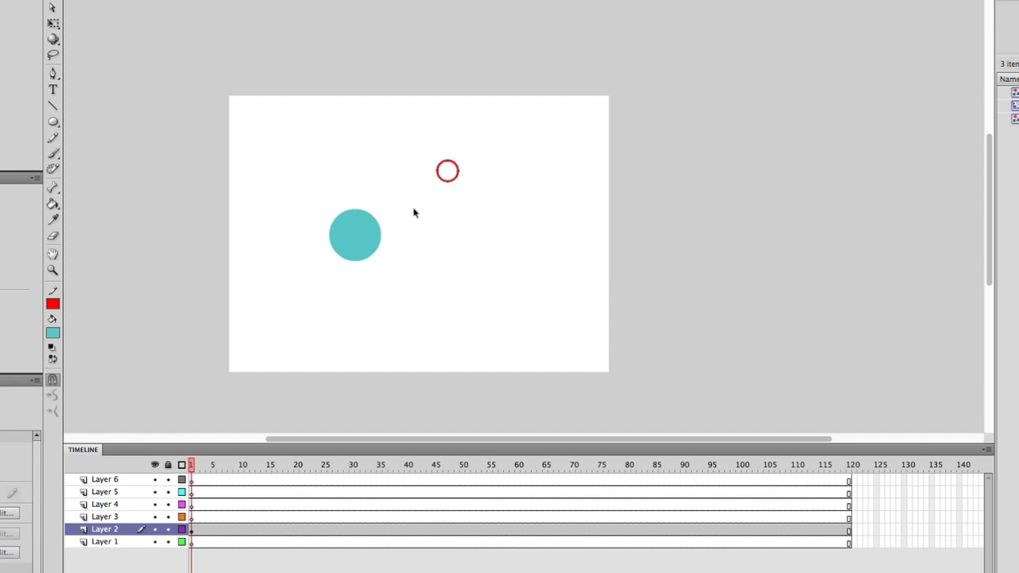
pyautogui.click(358, 244)
pyautogui.rightClick(340, 232)
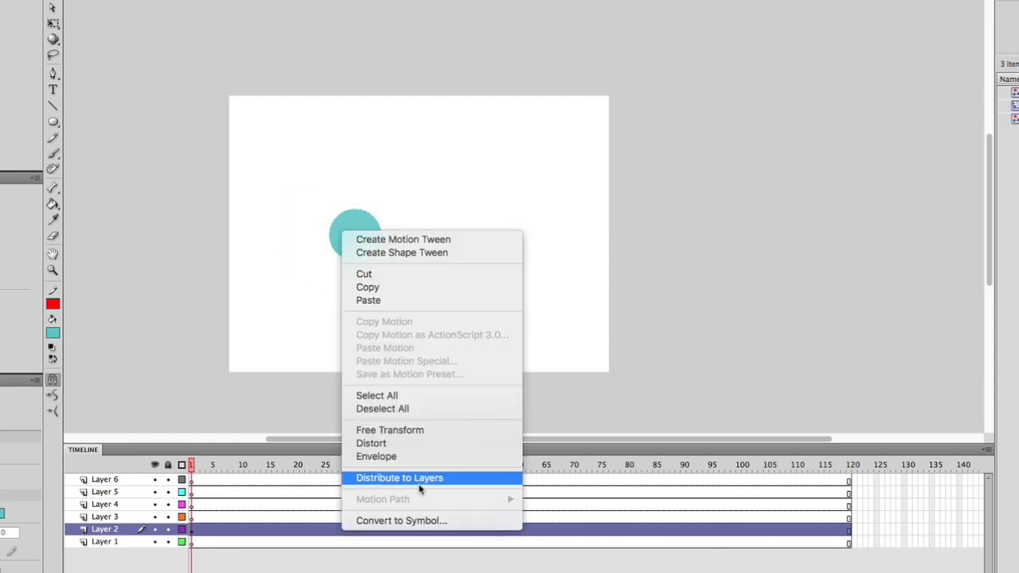
pyautogui.click(391, 519)
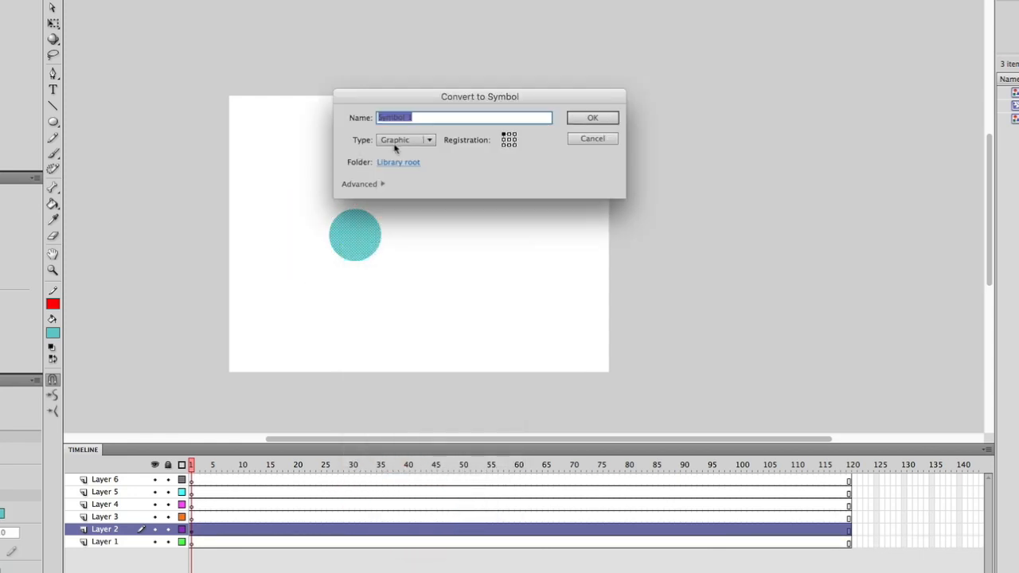
pyautogui.click(395, 144)
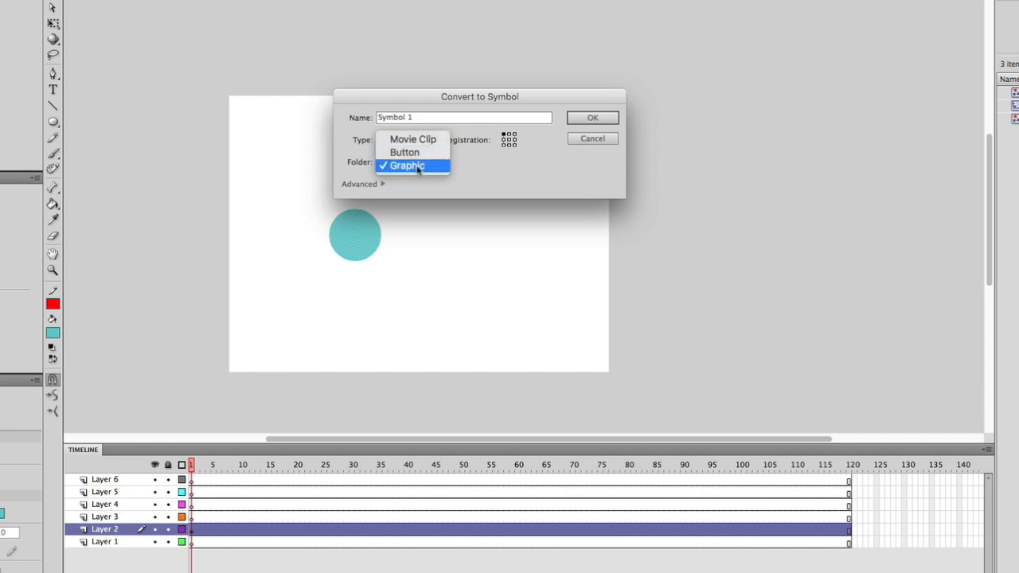
pyautogui.click(444, 114)
pyautogui.write('Gr')
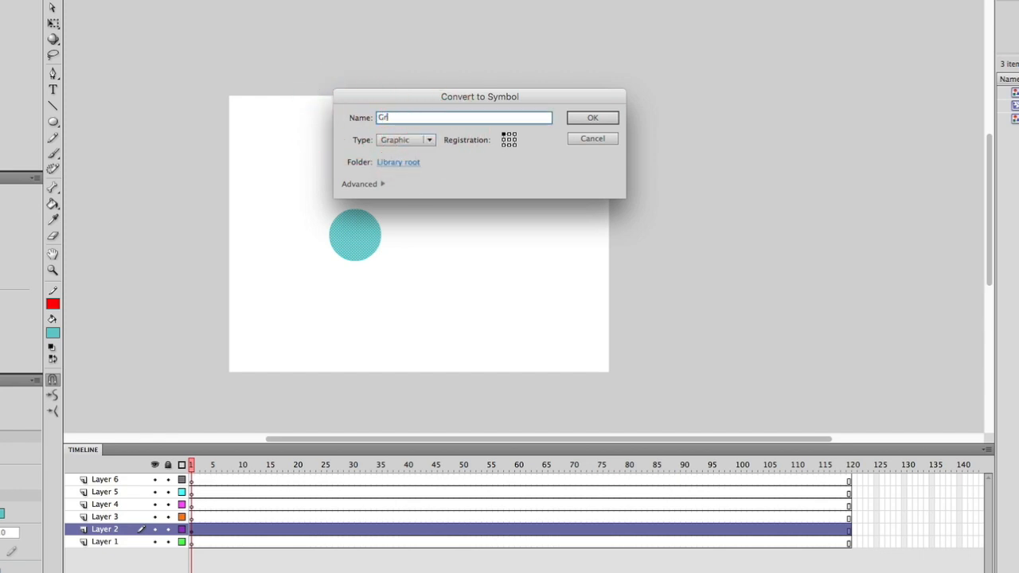
pyautogui.write('een Dot')
pyautogui.press('Return')
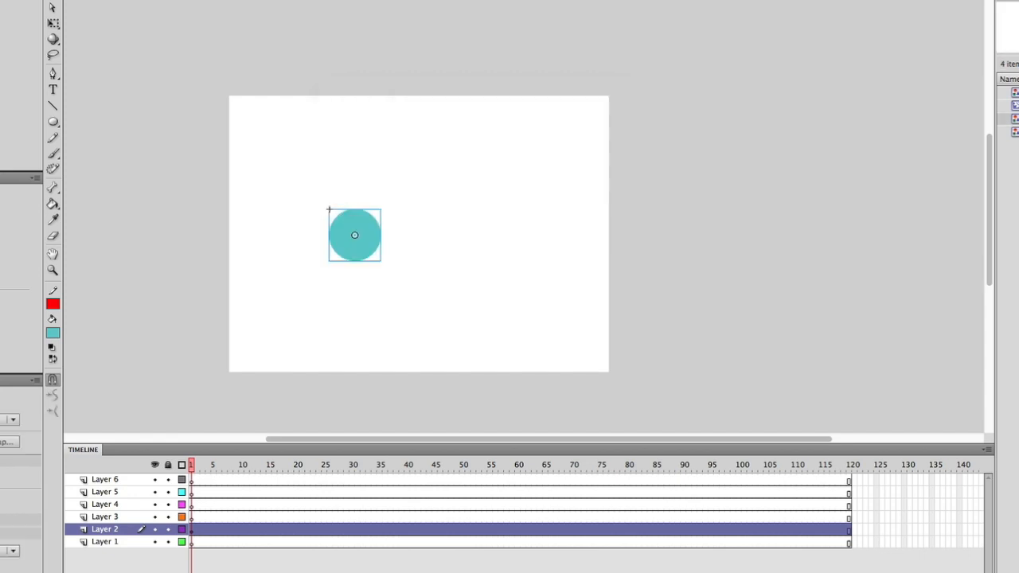
# Move the dot closer to the stage's left edge on frame 1 of Layer 2.
pyautogui.click(366, 233)
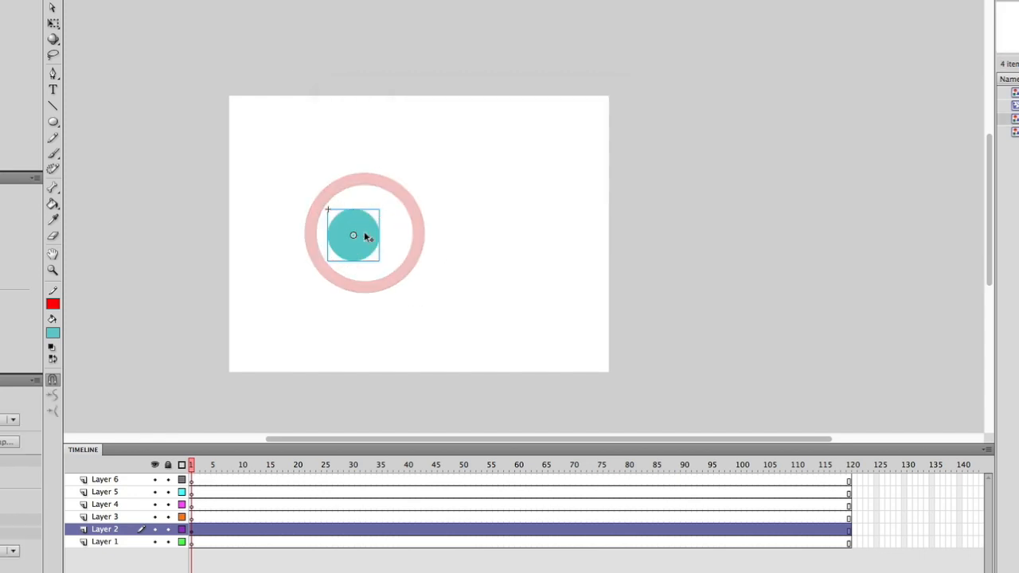
pyautogui.moveTo(371, 238); pyautogui.dragTo(304, 250)
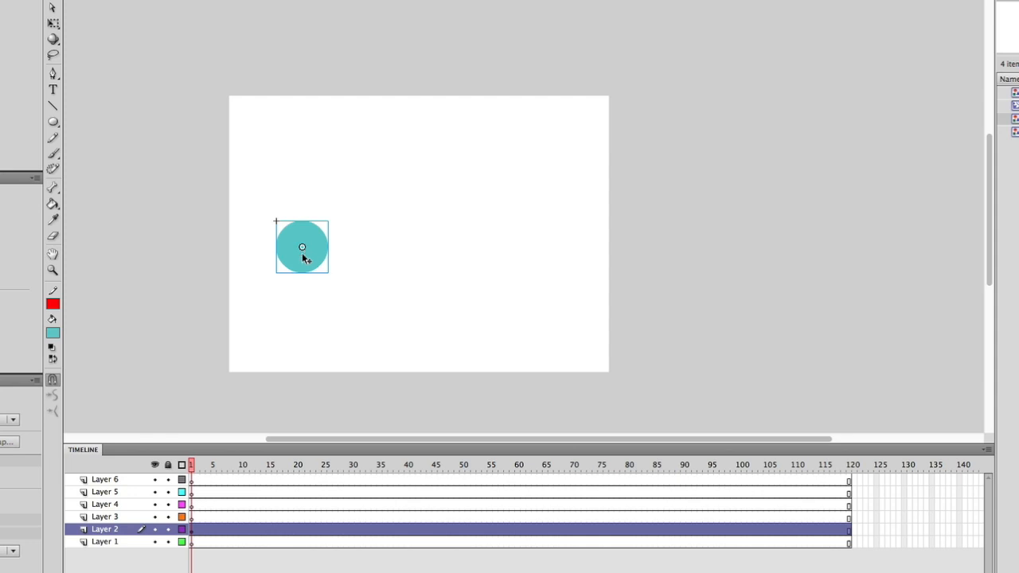
pyautogui.click(193, 530)
pyautogui.click(444, 531)
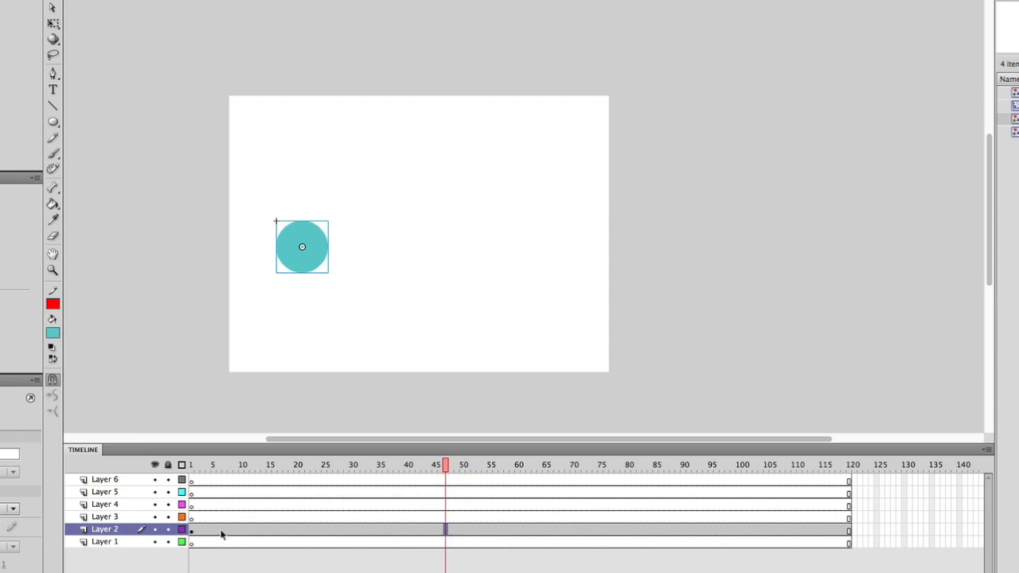
pyautogui.click(191, 530)
pyautogui.moveTo(315, 259)
pyautogui.mouseDown()
pyautogui.moveTo(346, 273)
pyautogui.moveTo(301, 245)
pyautogui.moveTo(307, 257)
pyautogui.mouseUp()
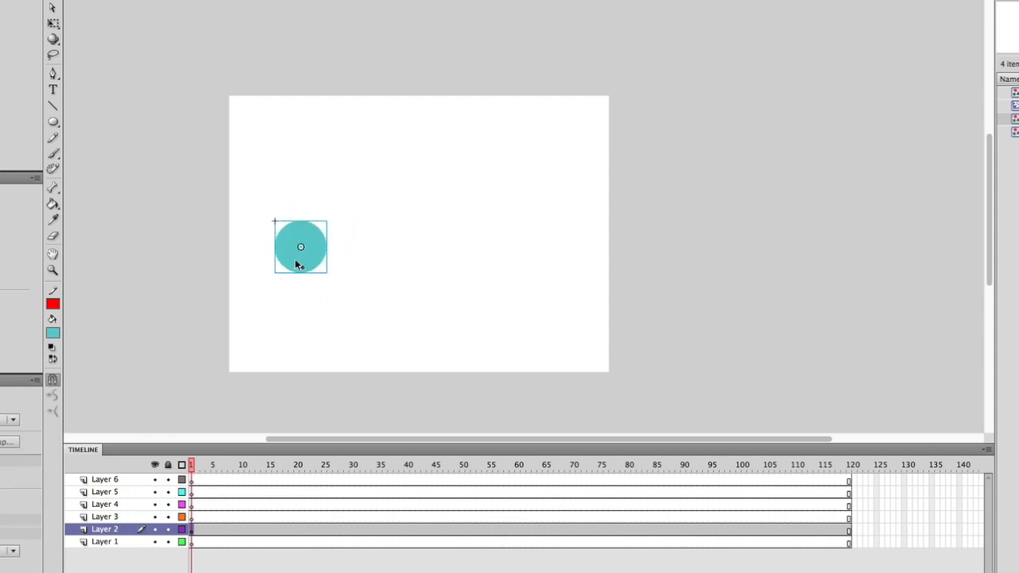
# Insert a keyframe at frame 60 of Layer 2.
pyautogui.moveTo(284, 472); pyautogui.dragTo(490, 490)
pyautogui.moveTo(489, 434); pyautogui.dragTo(516, 430)
pyautogui.click(517, 474)
pyautogui.rightClick(517, 435)
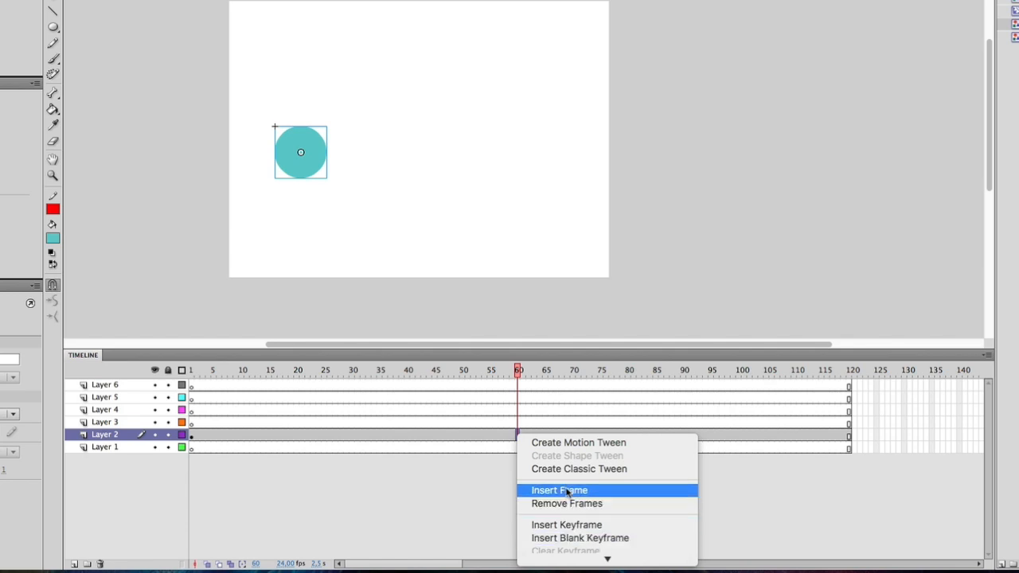
pyautogui.click(579, 524)
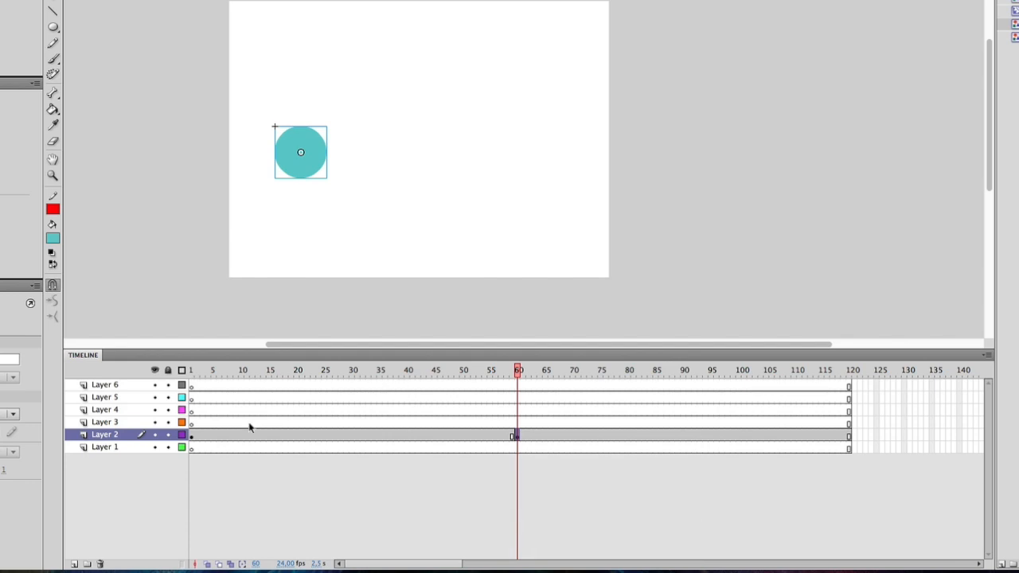
# Move the dot horizontally to the right side of the stage on Layer 2's frame 60 keyframe.
pyautogui.moveTo(191, 439); pyautogui.dragTo(511, 436)
pyautogui.click(448, 433)
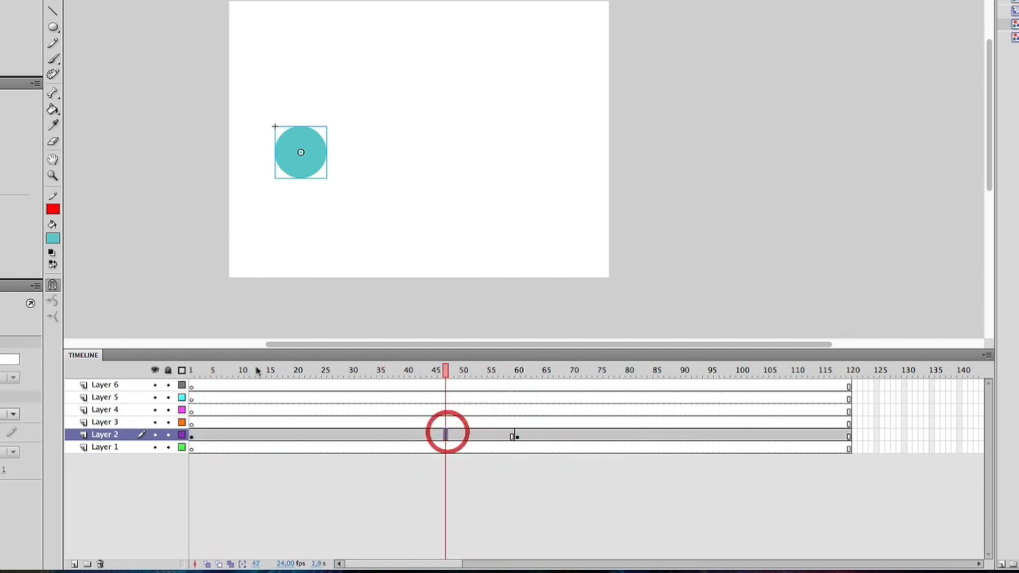
pyautogui.click(517, 436)
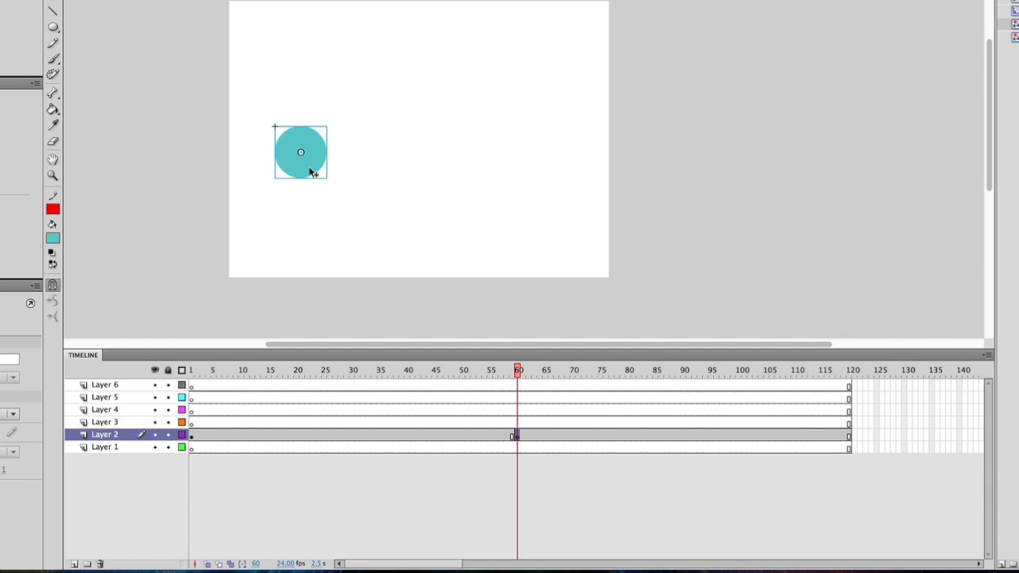
pyautogui.moveTo(299, 163); pyautogui.dragTo(554, 163)
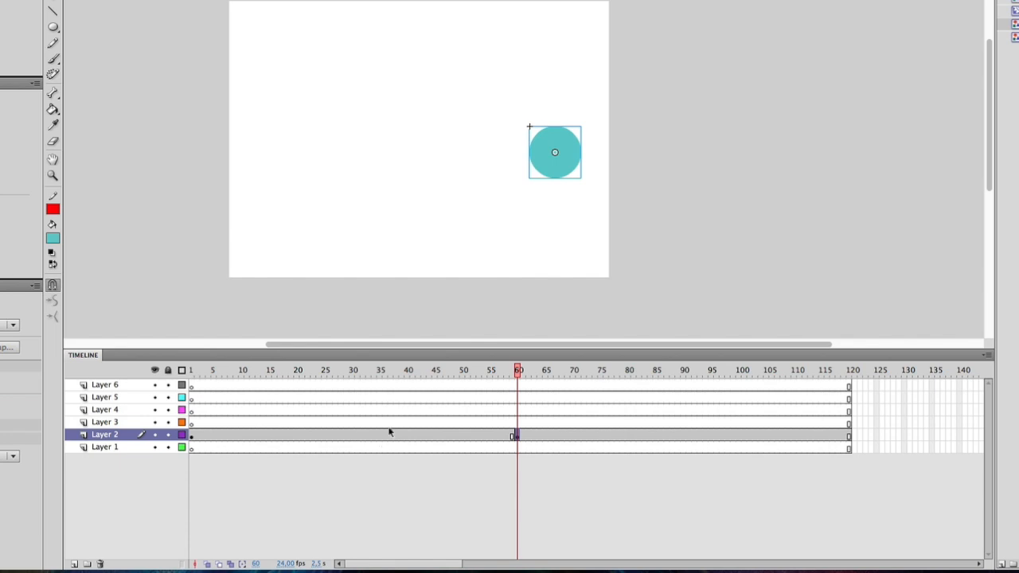
# Create a classic tween between Layer 2's keyframes at frames 1 and 60, and play the animation from the start.
pyautogui.rightClick(334, 437)
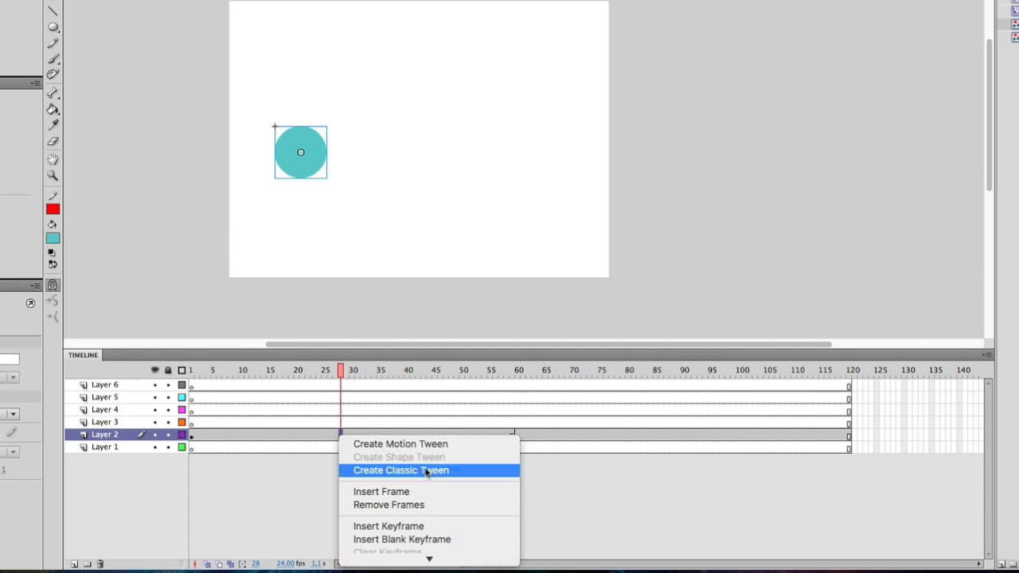
pyautogui.click(426, 472)
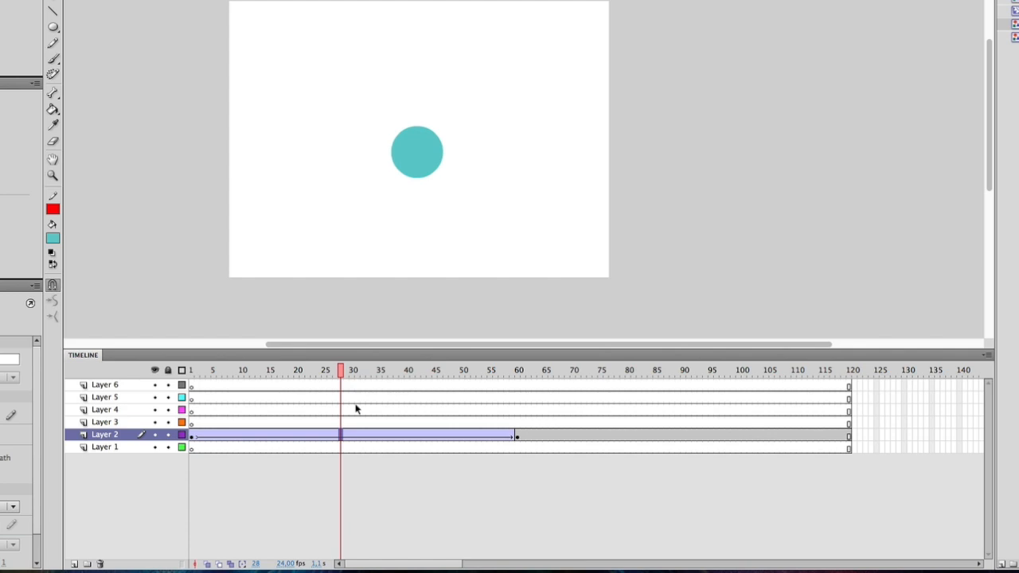
pyautogui.moveTo(261, 373); pyautogui.dragTo(191, 380)
pyautogui.press('Return')
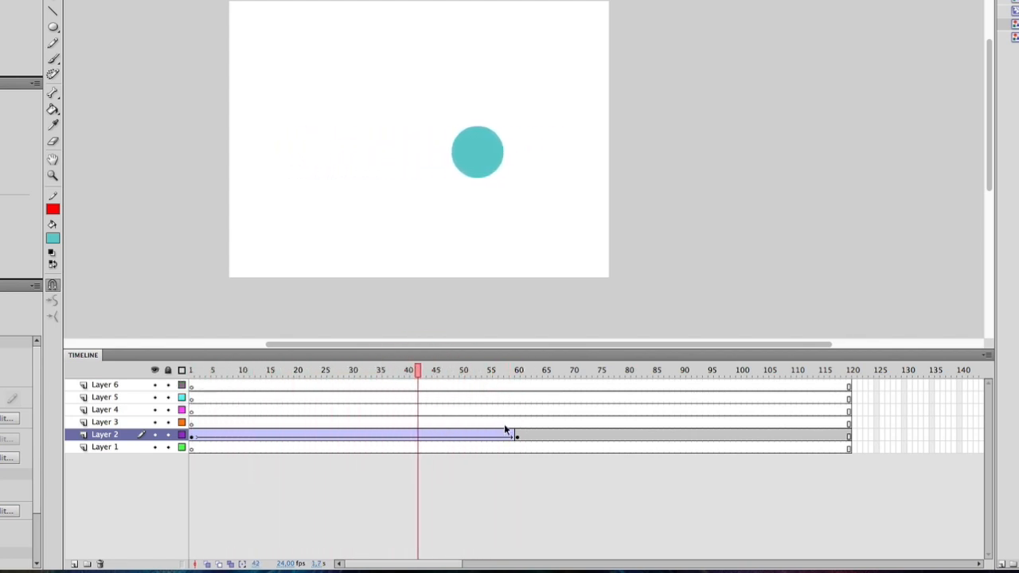
pyautogui.moveTo(326, 376); pyautogui.dragTo(161, 385)
pyautogui.press('Return')
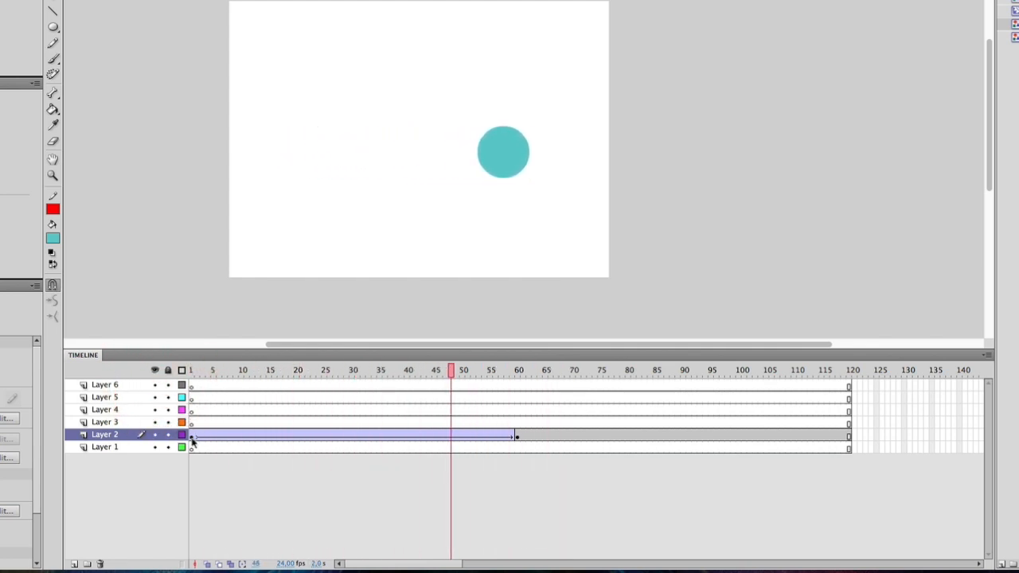
pyautogui.moveTo(518, 382); pyautogui.dragTo(62, 394)
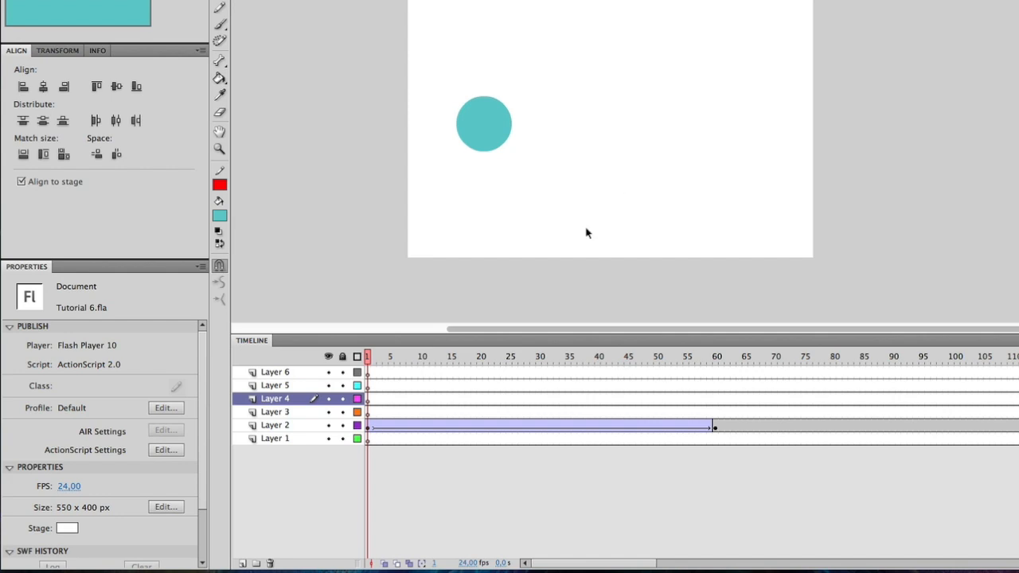
# Select a frame within Layer 2's tween and collapse the Label and Sound properties so only Tweening stays expanded.
pyautogui.click(456, 427)
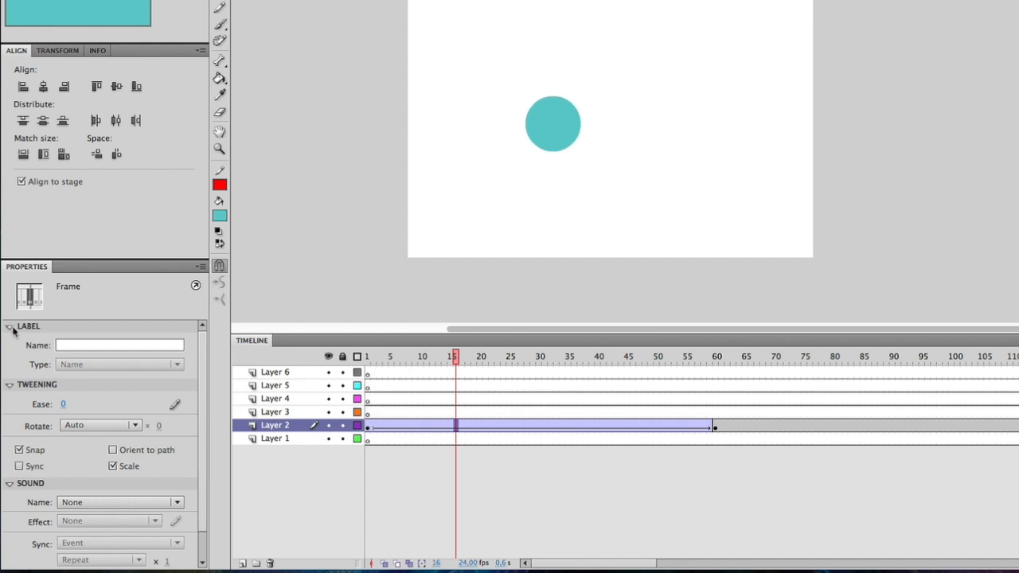
pyautogui.click(11, 327)
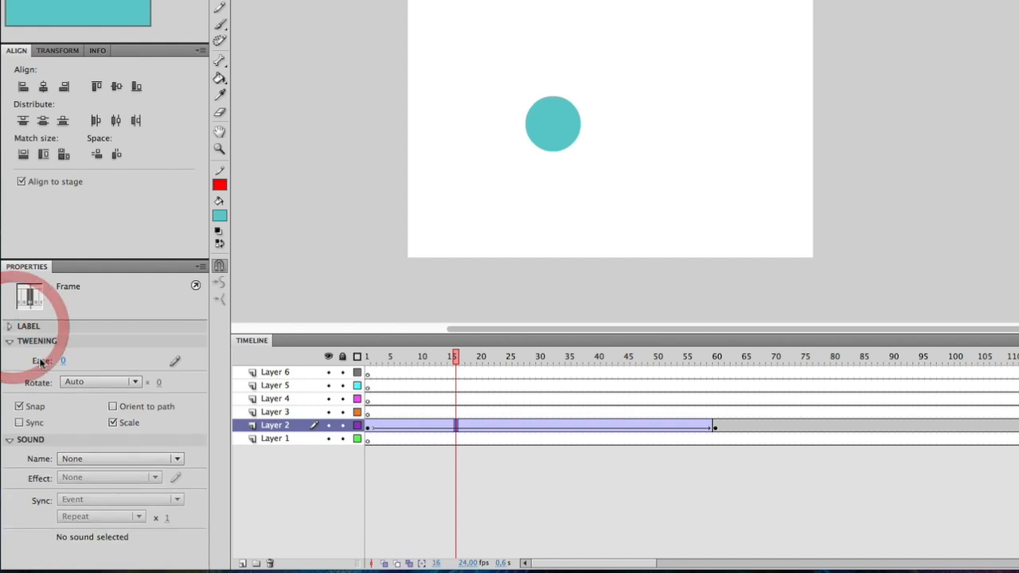
pyautogui.click(24, 442)
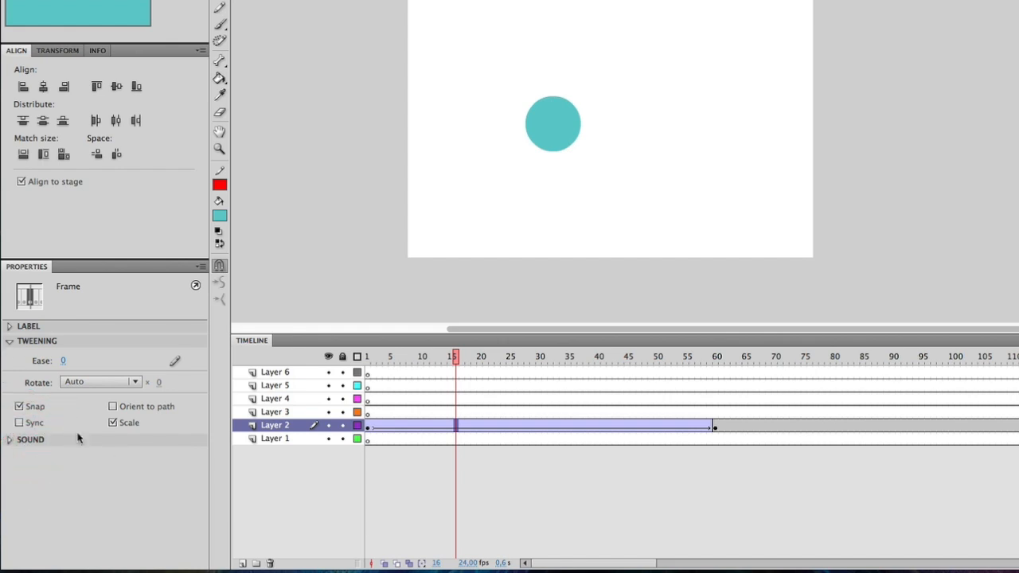
pyautogui.click(32, 442)
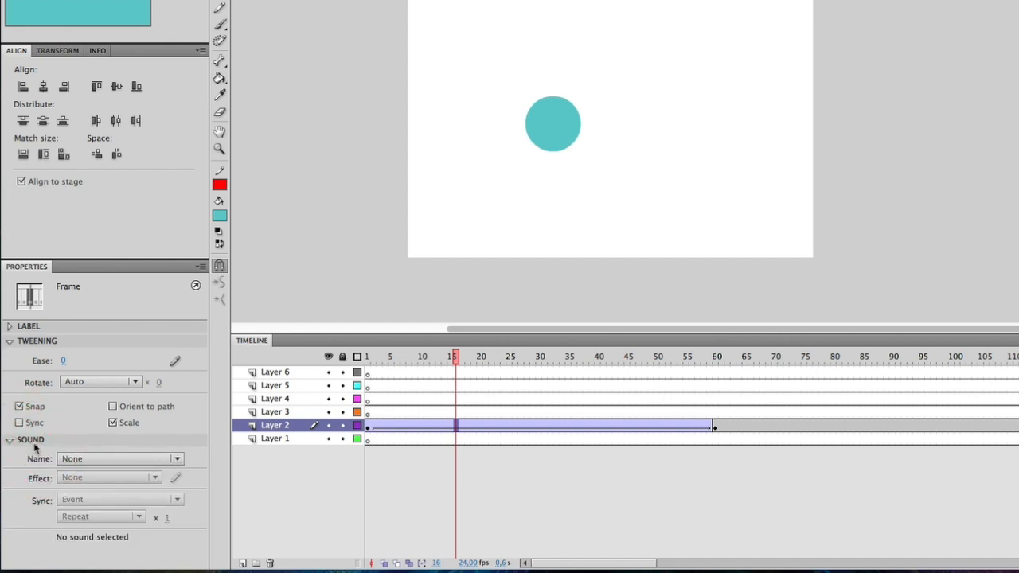
pyautogui.click(32, 443)
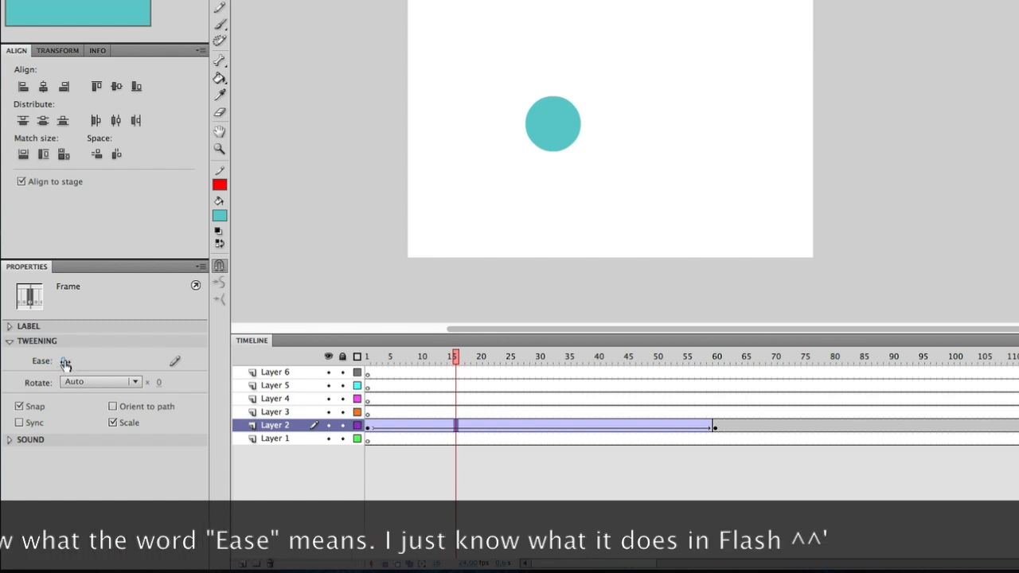
# Set the Layer 2 tween's ease to 50 and play the animation from frame 1.
pyautogui.moveTo(367, 360); pyautogui.dragTo(356, 434)
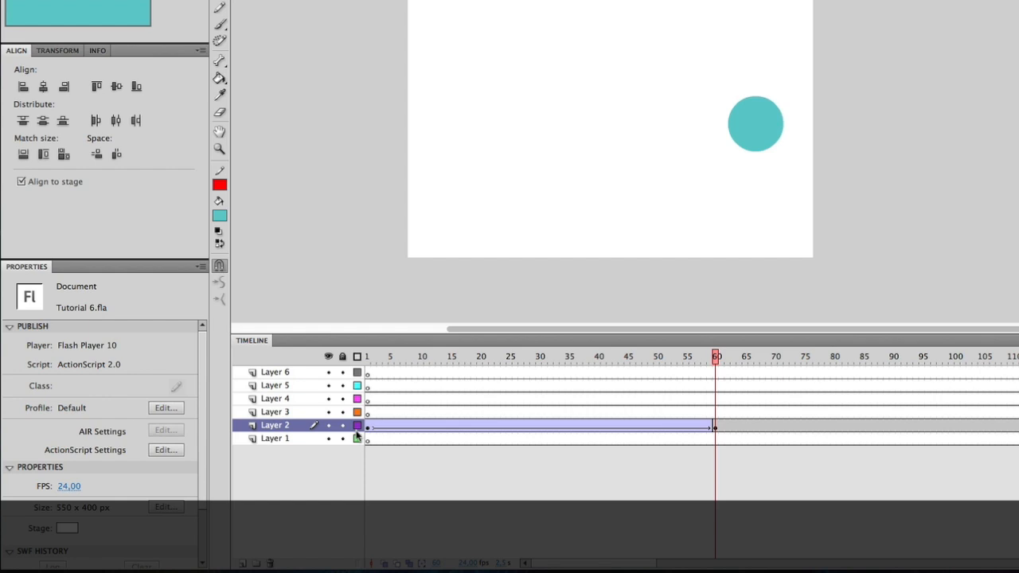
pyautogui.click(366, 357)
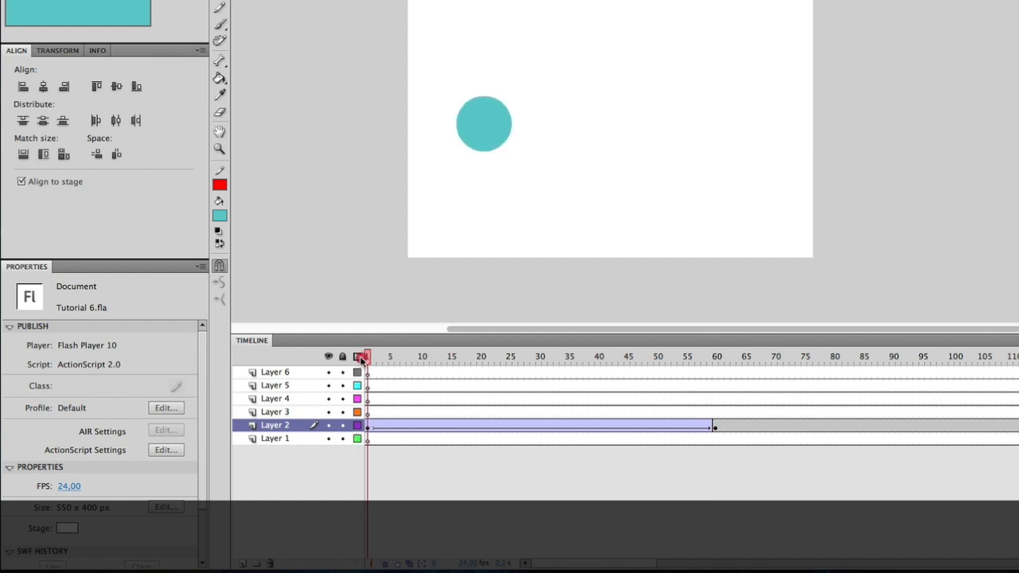
pyautogui.click(473, 426)
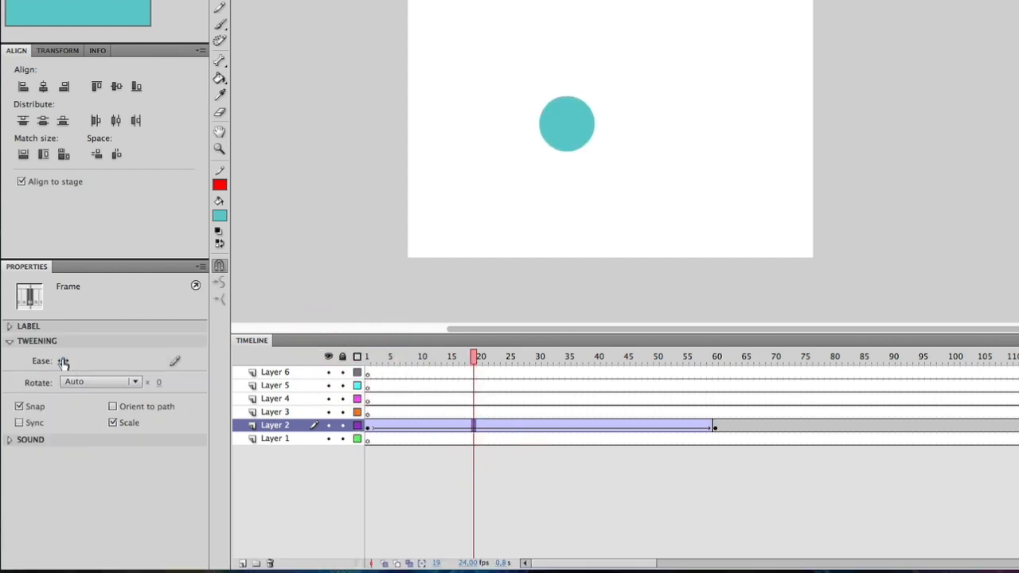
pyautogui.click(63, 361)
pyautogui.write('50')
pyautogui.press('Return')
pyautogui.click(437, 357)
pyautogui.moveTo(436, 357); pyautogui.dragTo(355, 363)
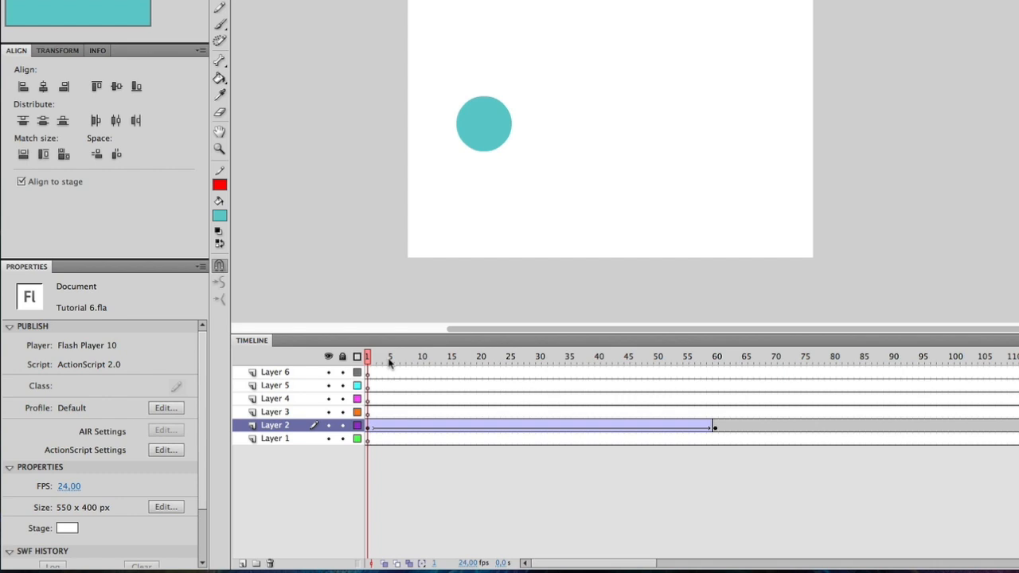
pyautogui.moveTo(388, 359); pyautogui.dragTo(348, 365)
pyautogui.press('Return')
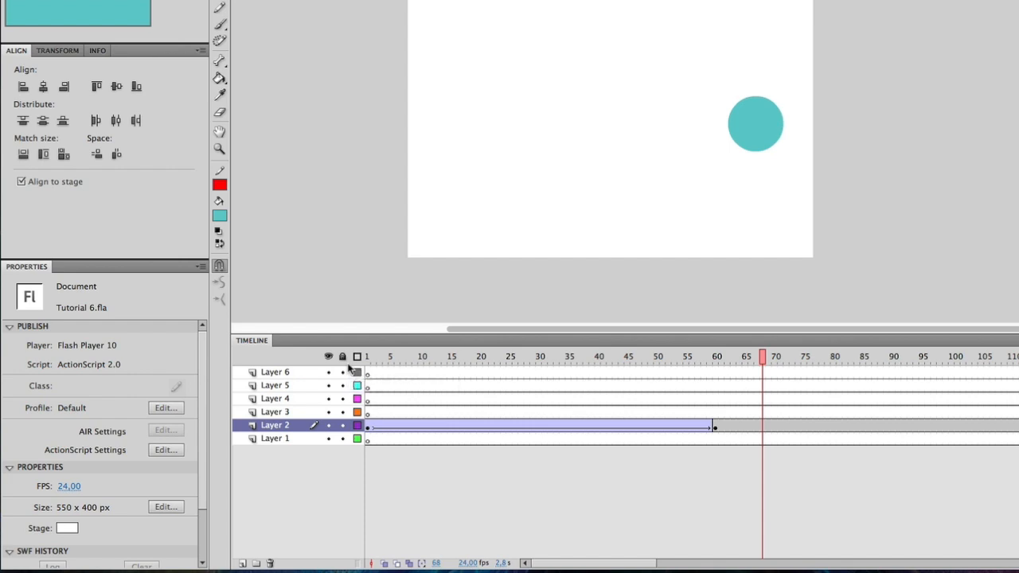
# Set the Layer 2 tween's ease to 100 and play the animation again from frame 1.
pyautogui.click(444, 425)
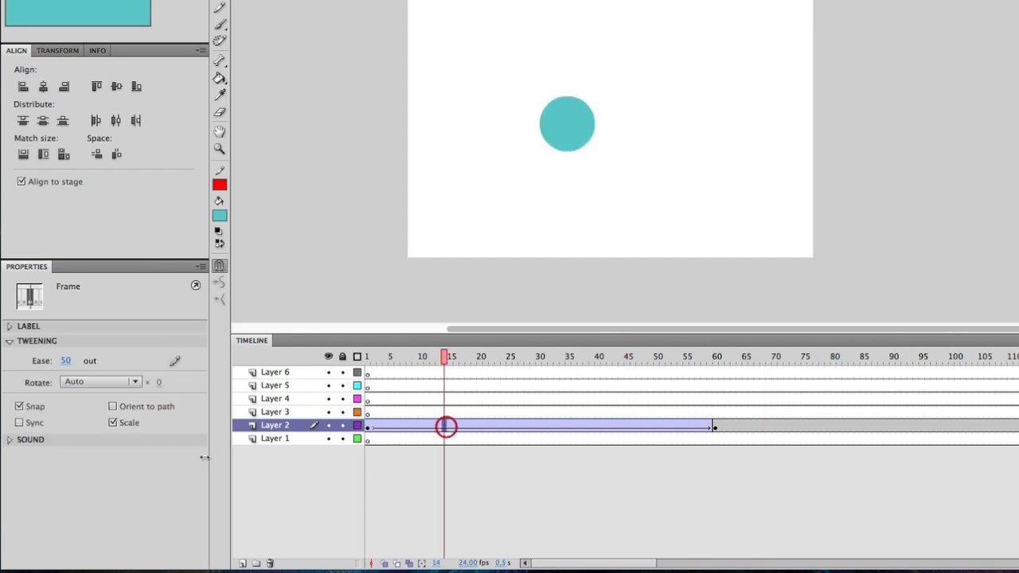
pyautogui.click(70, 365)
pyautogui.write('100')
pyautogui.click(247, 357)
pyautogui.moveTo(407, 363); pyautogui.dragTo(345, 368)
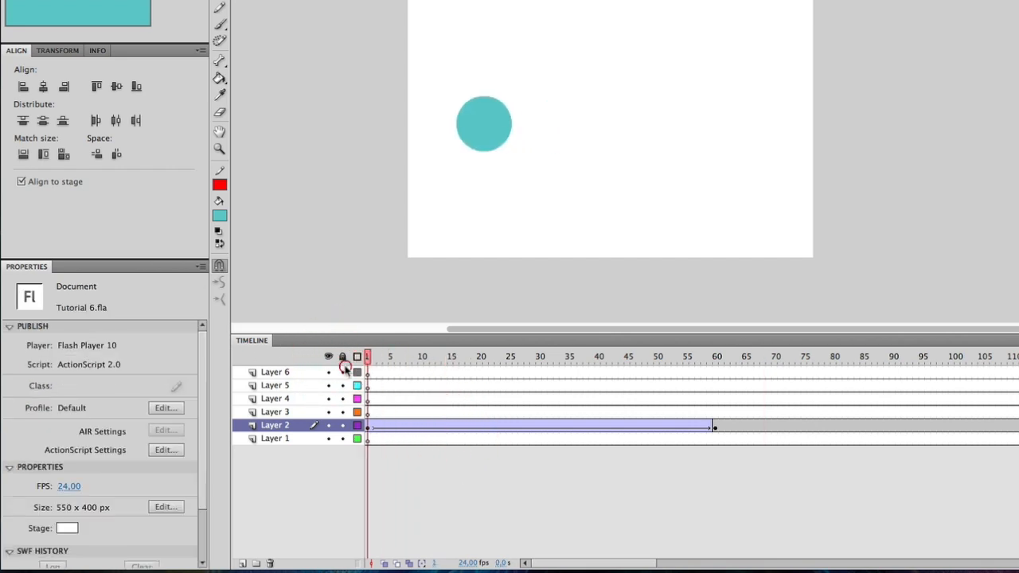
pyautogui.press('Return')
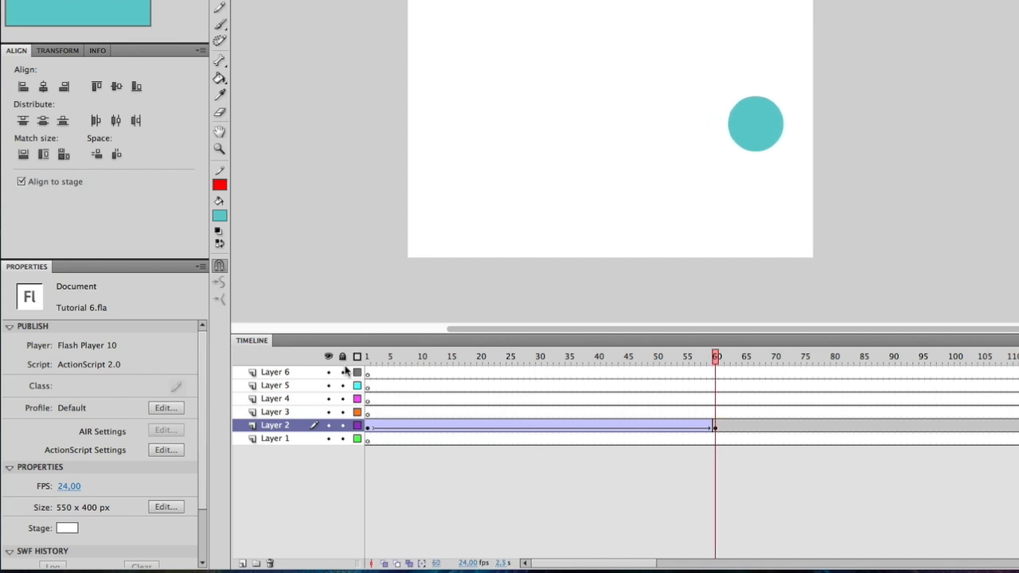
# Set the Layer 2 tween's ease to -100.
pyautogui.click(420, 426)
pyautogui.click(69, 361)
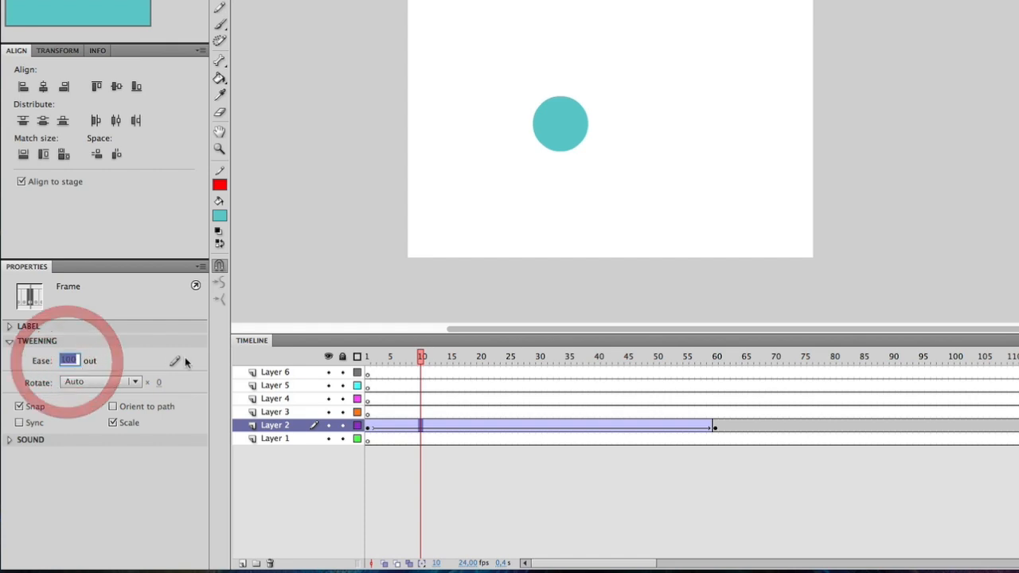
pyautogui.write('-100')
pyautogui.press('Return')
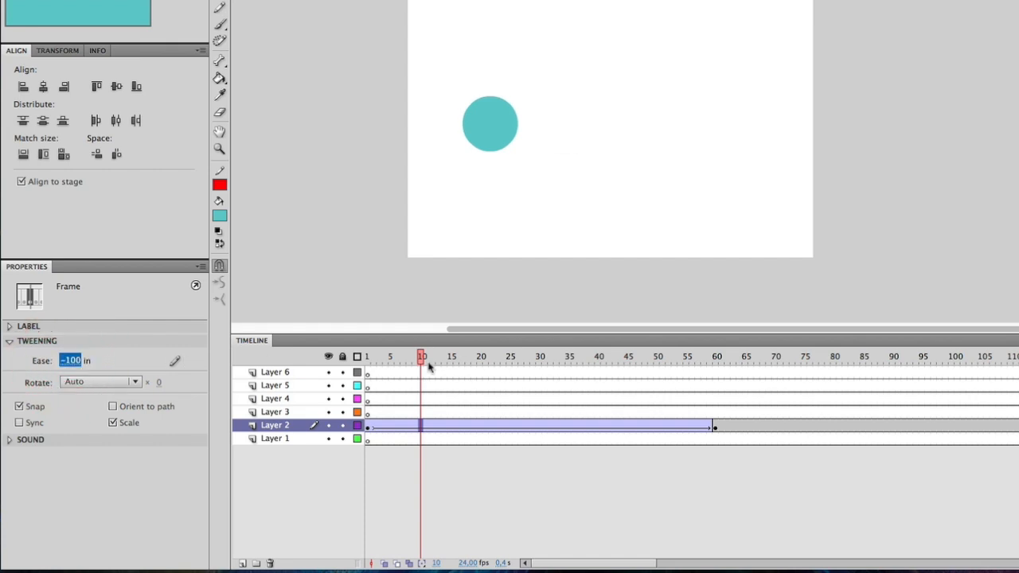
# Play the Layer 2 animation from frame 1 to review its ease, and return the playhead to frame 1.
pyautogui.moveTo(423, 361); pyautogui.dragTo(320, 364)
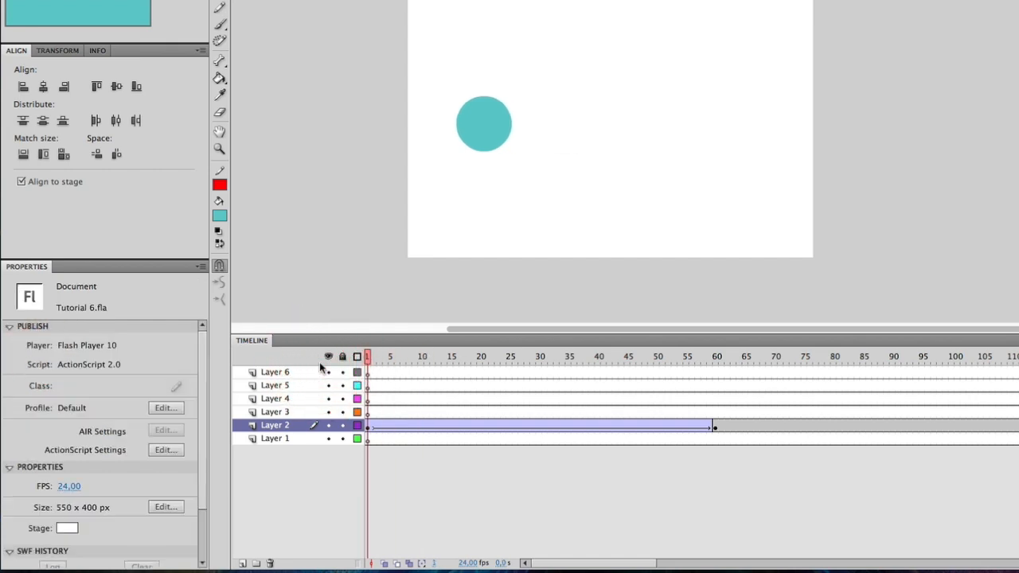
pyautogui.press('Return')
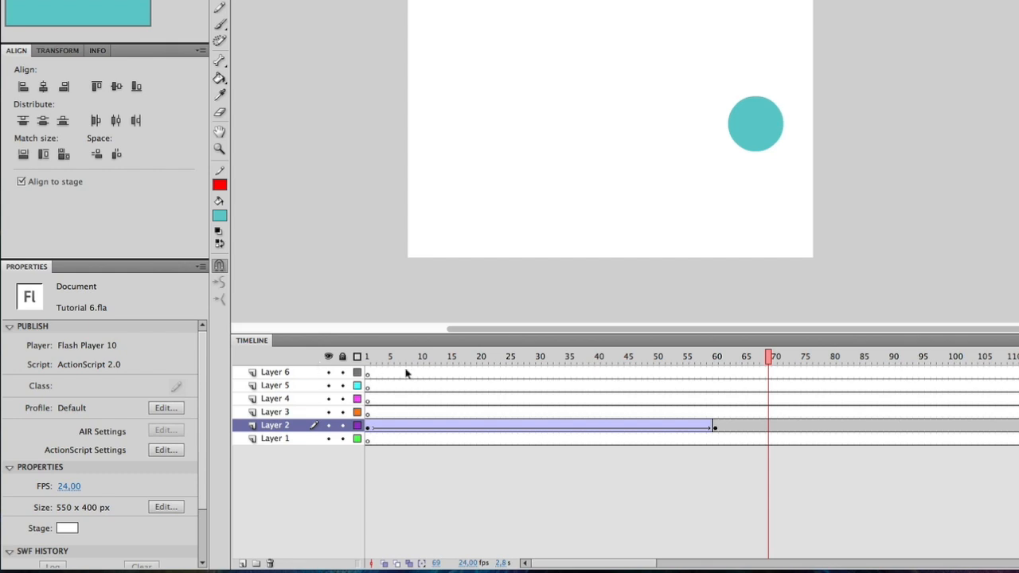
pyautogui.moveTo(402, 371); pyautogui.dragTo(338, 366)
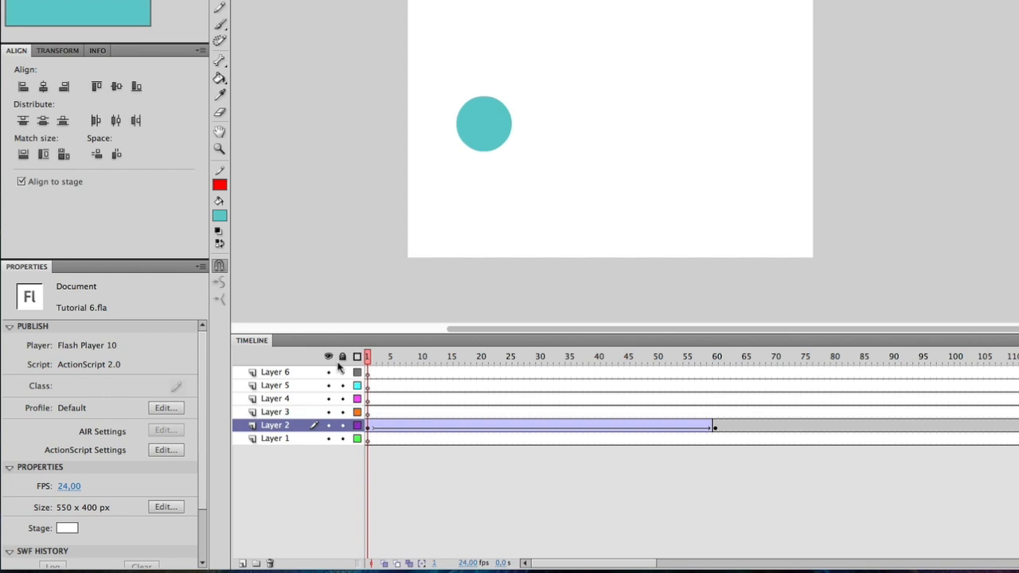
# Customize the Layer 2 tween's ease curve by extending the end point's handle to about frame 30 at 100%, and play the animation.
pyautogui.click(402, 426)
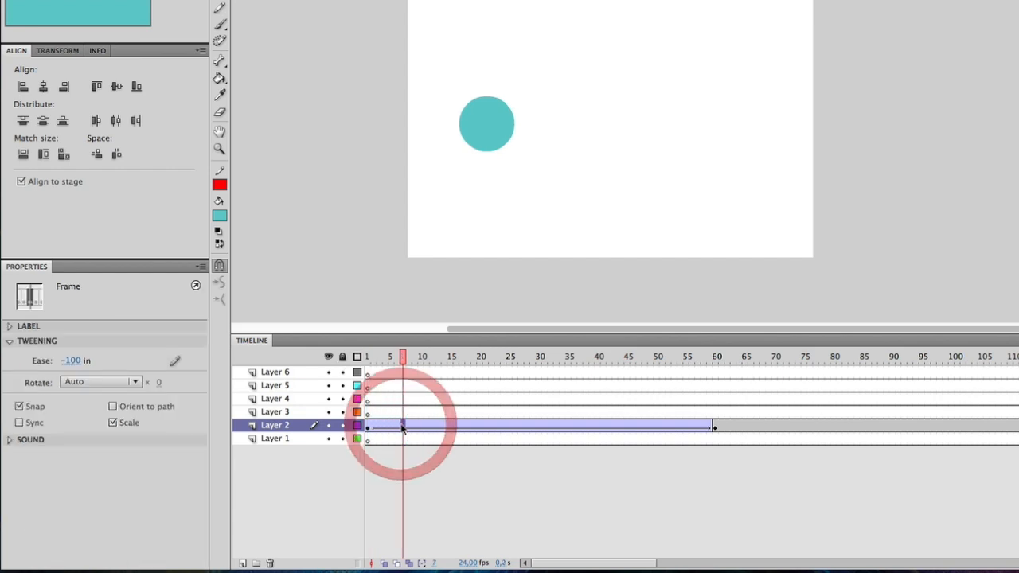
pyautogui.click(175, 363)
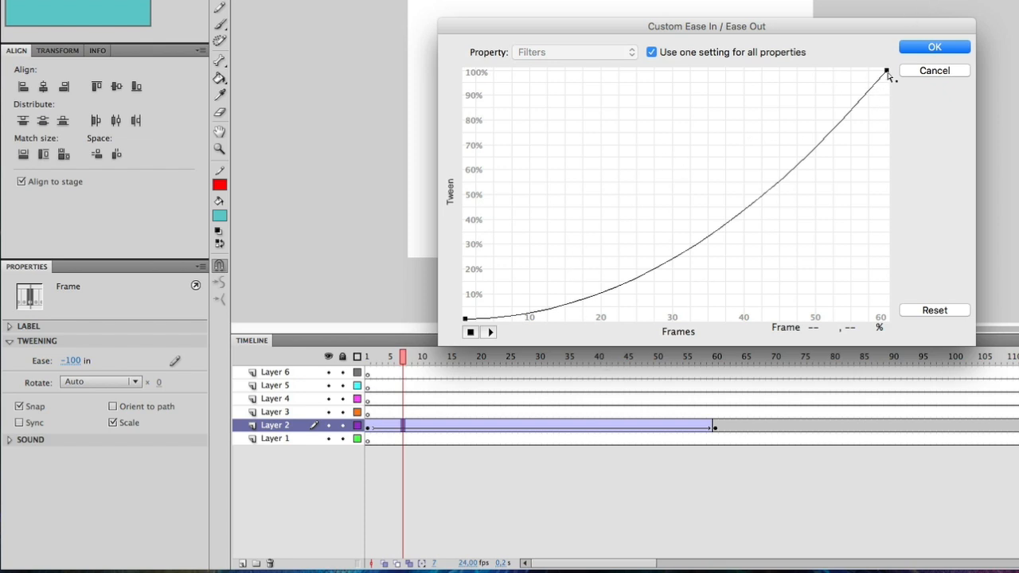
pyautogui.moveTo(886, 72); pyautogui.dragTo(675, 70)
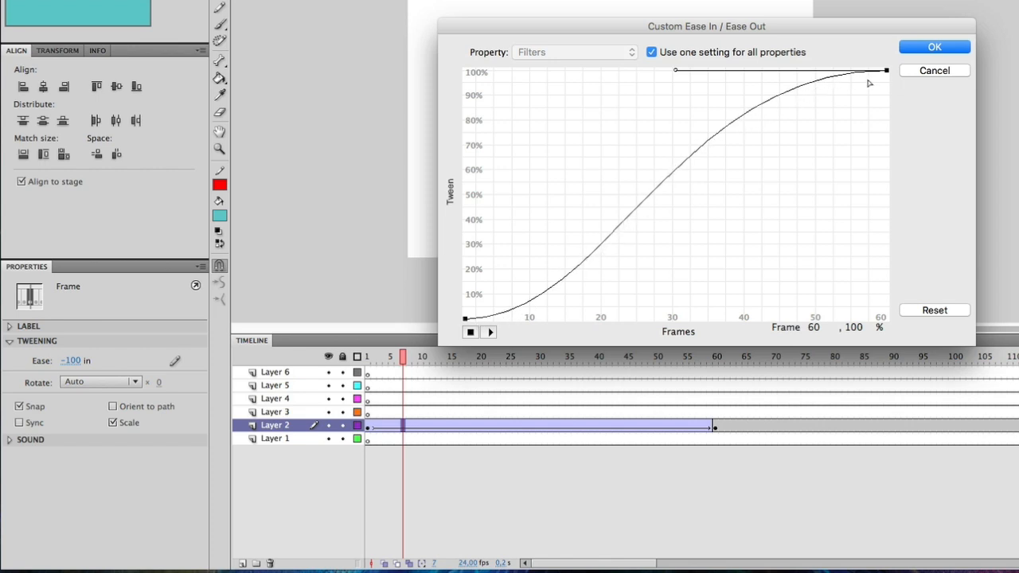
pyautogui.click(934, 47)
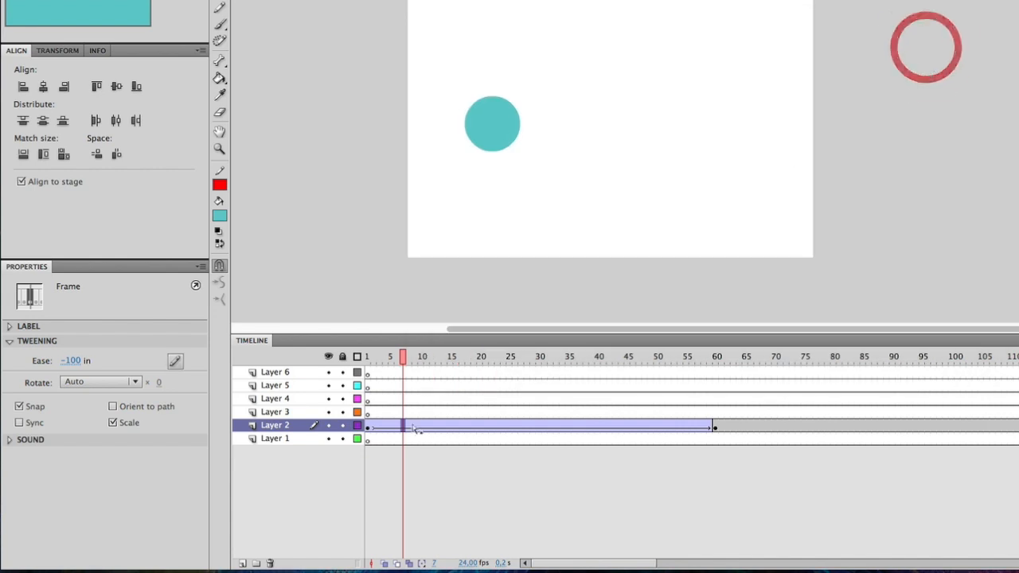
pyautogui.moveTo(403, 355); pyautogui.dragTo(371, 364)
pyautogui.press('Return')
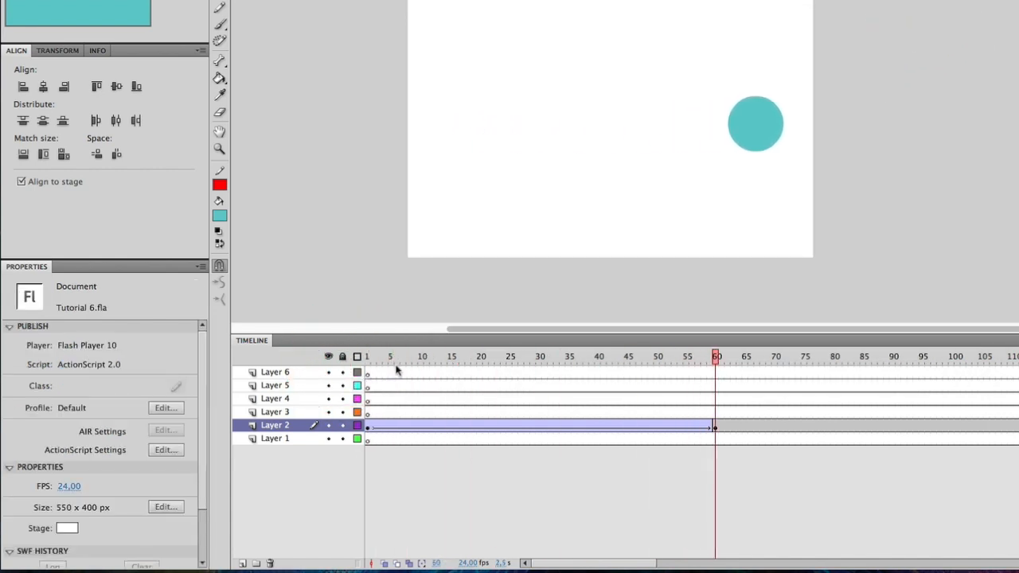
pyautogui.click(351, 367)
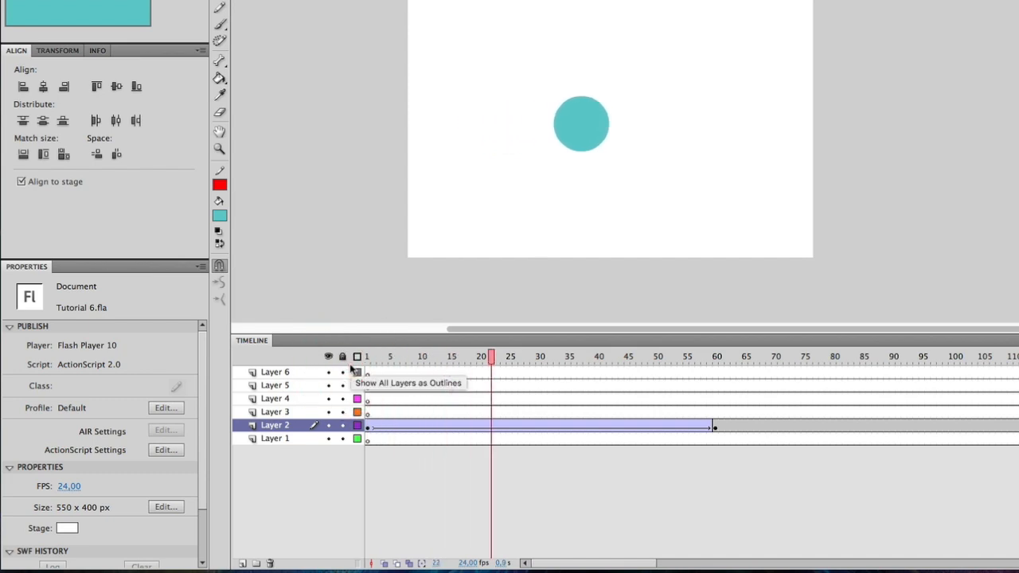
# Reshape the Layer 2 custom ease curve by extending both end points' handles to frame 0 at 100%, and play the animation from frame 1.
pyautogui.click(487, 427)
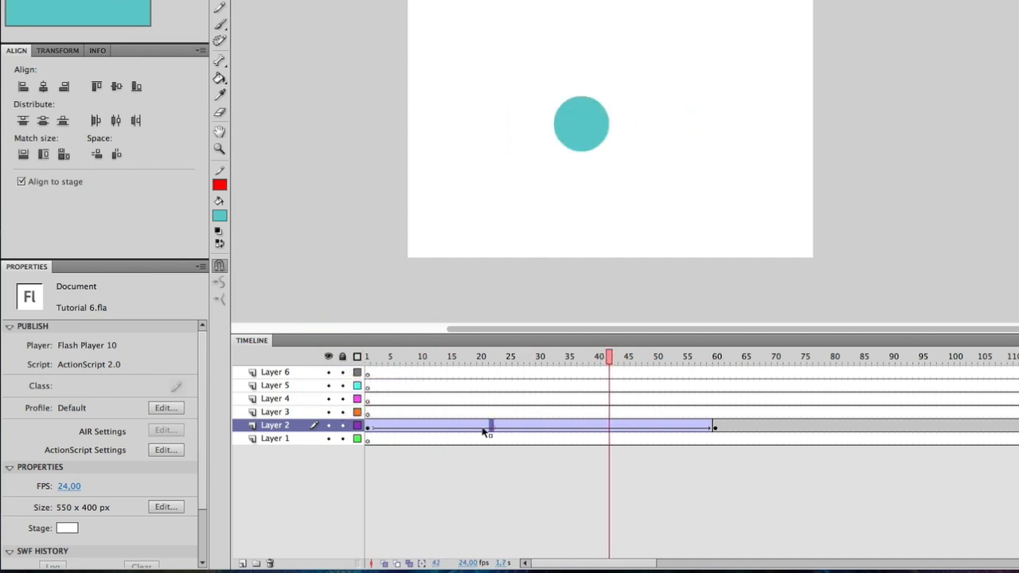
pyautogui.click(176, 361)
pyautogui.click(466, 318)
pyautogui.moveTo(605, 322); pyautogui.dragTo(401, 32)
pyautogui.click(887, 71)
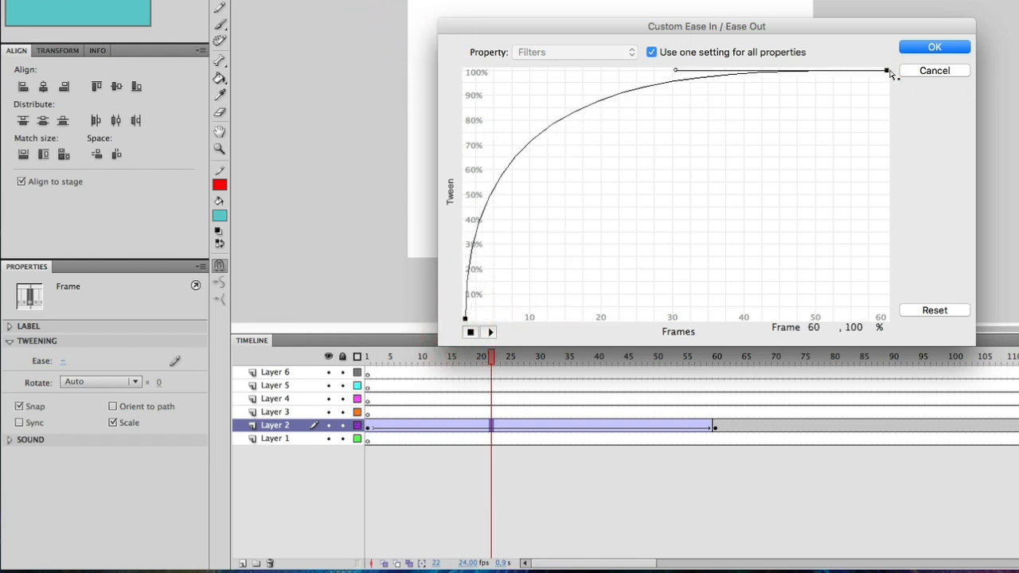
pyautogui.moveTo(672, 72); pyautogui.dragTo(380, 32)
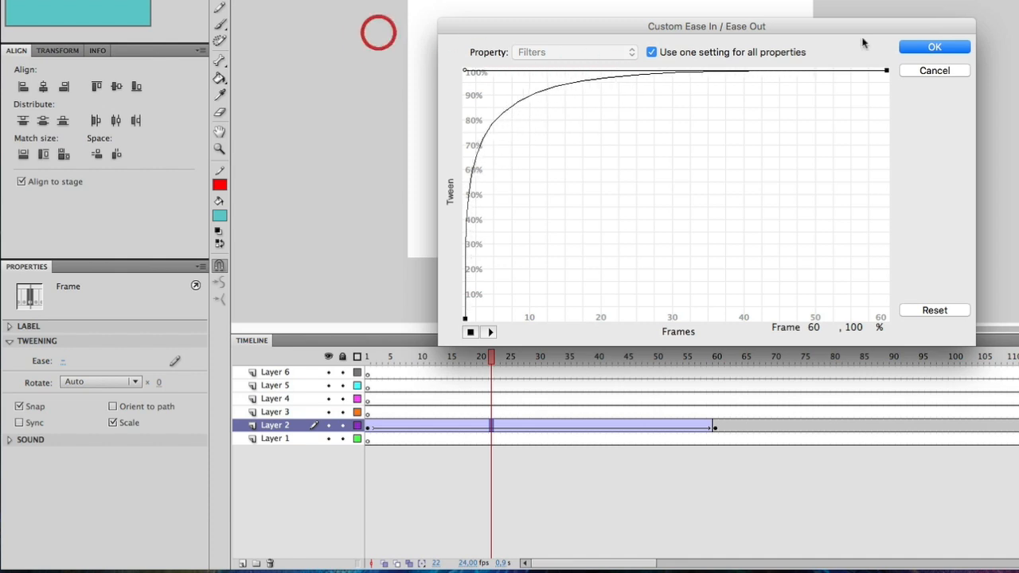
pyautogui.click(927, 46)
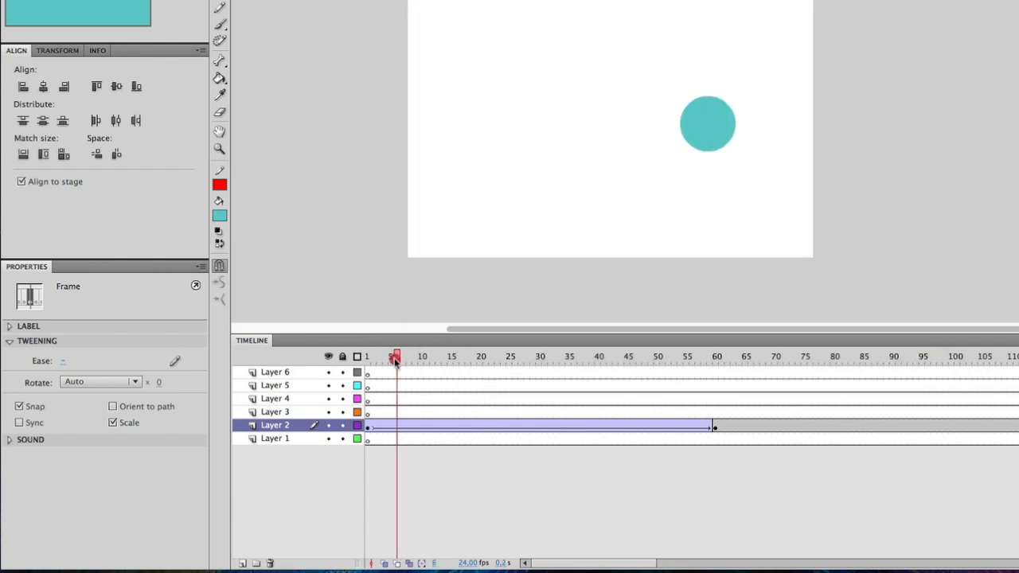
pyautogui.click(329, 357)
pyautogui.press('Return')
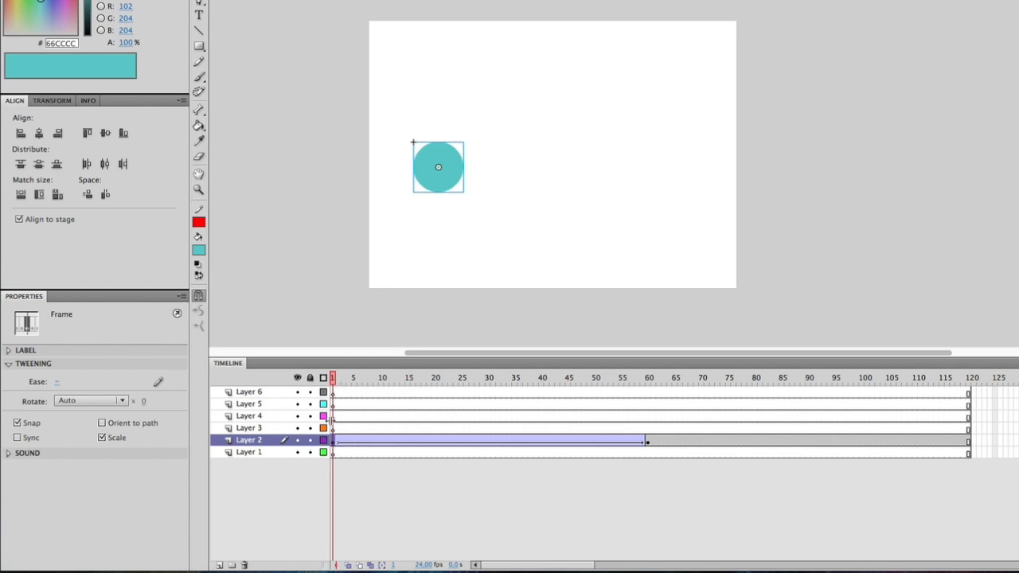
# Place an instance of the Square graphic symbol on Layer 4 at frame 1, just above the circle.
pyautogui.click(332, 416)
pyautogui.moveTo(483, 90); pyautogui.dragTo(439, 86)
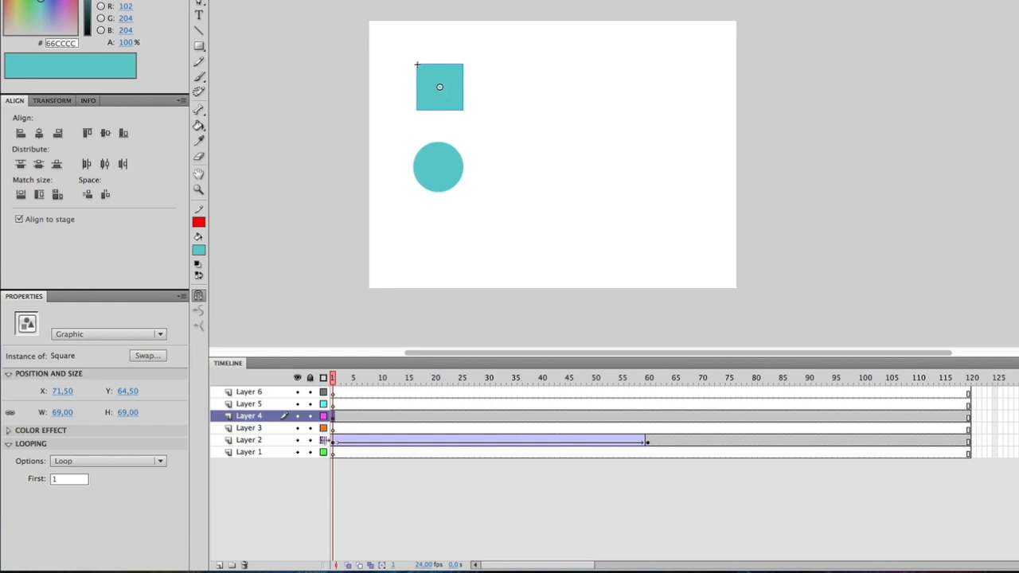
pyautogui.click(334, 443)
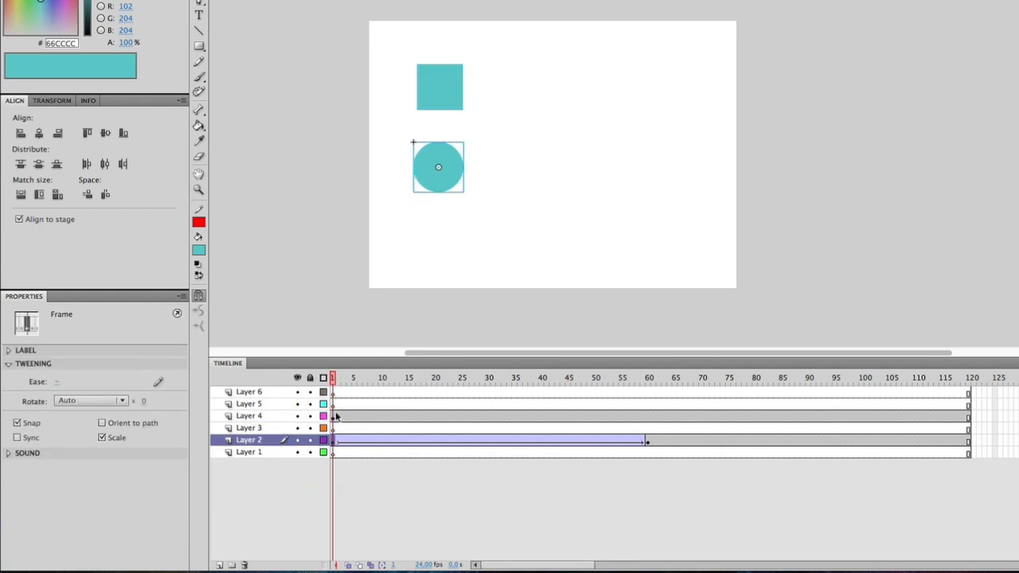
pyautogui.click(333, 415)
pyautogui.moveTo(445, 94); pyautogui.dragTo(446, 110)
# Insert a keyframe at frame 60 of Layer 4 and create a classic tween leading up to it.
pyautogui.click(648, 417)
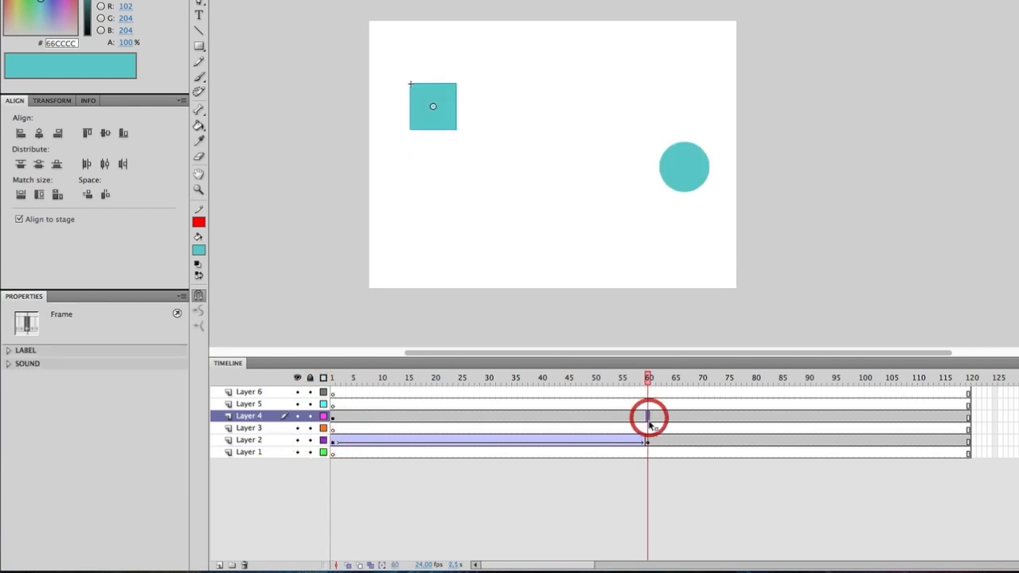
pyautogui.rightClick(648, 417)
pyautogui.click(670, 501)
pyautogui.rightClick(541, 418)
pyautogui.click(567, 445)
# Move the square at Layer 4's frame 60 keyframe across the stage to about X 437, directly above the circle's end position.
pyautogui.click(646, 416)
pyautogui.moveTo(434, 108); pyautogui.dragTo(685, 107)
pyautogui.moveTo(602, 383); pyautogui.dragTo(335, 411)
pyautogui.click(333, 420)
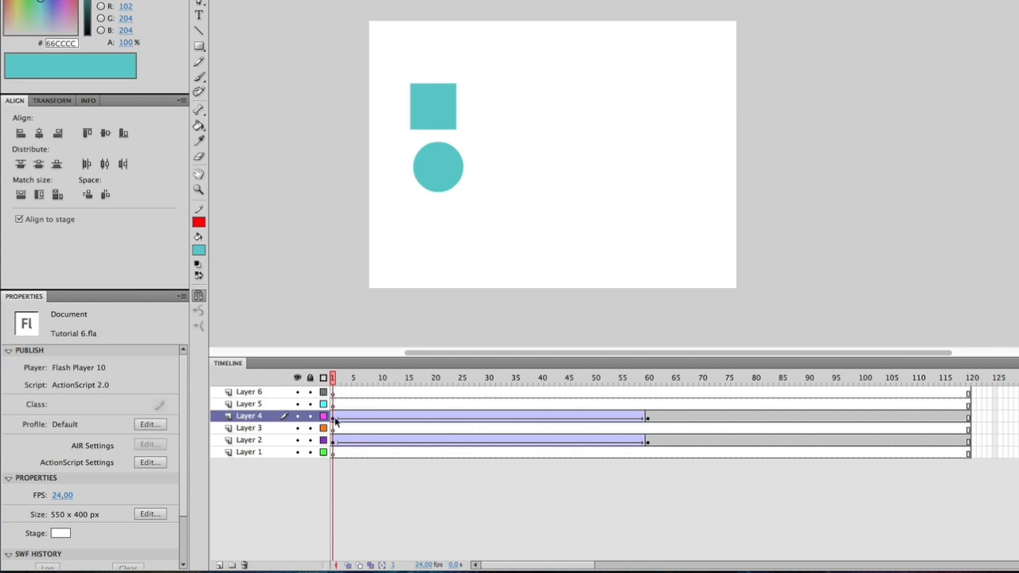
# Rotate the square 45° with Free Transform at Layer 4's frame 60 and scrub the animation back to frame 1.
pyautogui.click(648, 421)
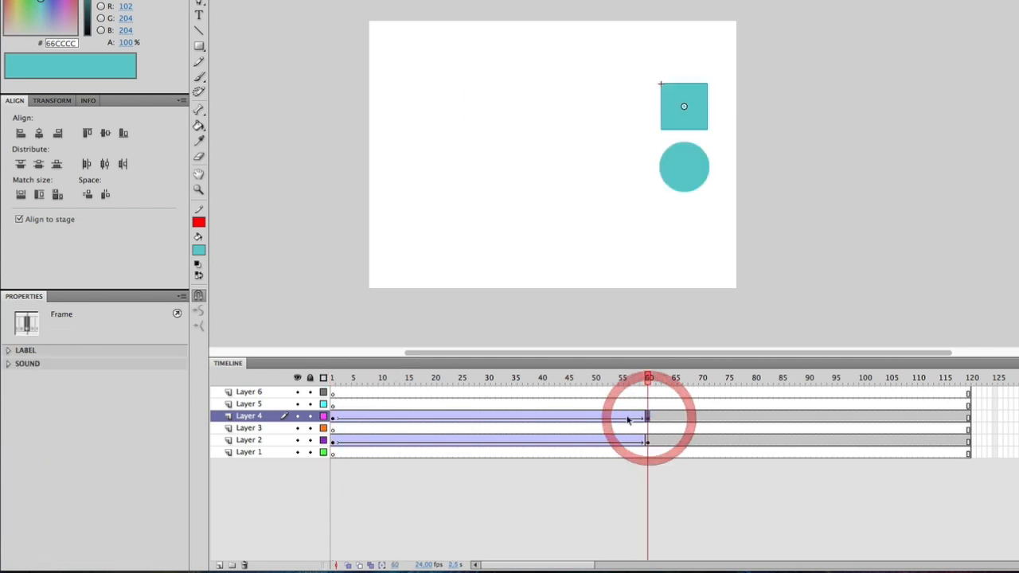
pyautogui.click(693, 119)
pyautogui.press('q')
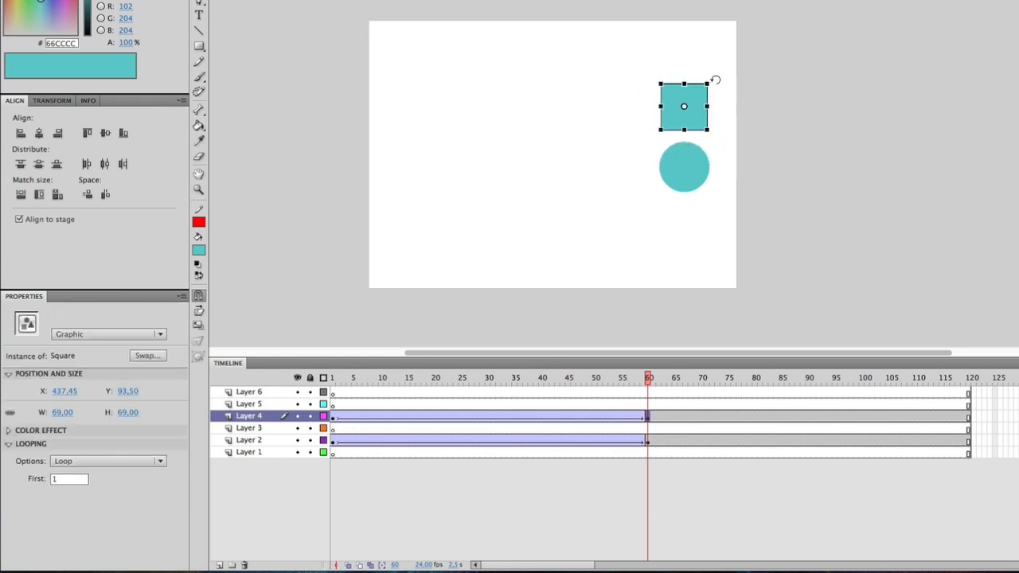
pyautogui.moveTo(715, 80); pyautogui.dragTo(733, 104)
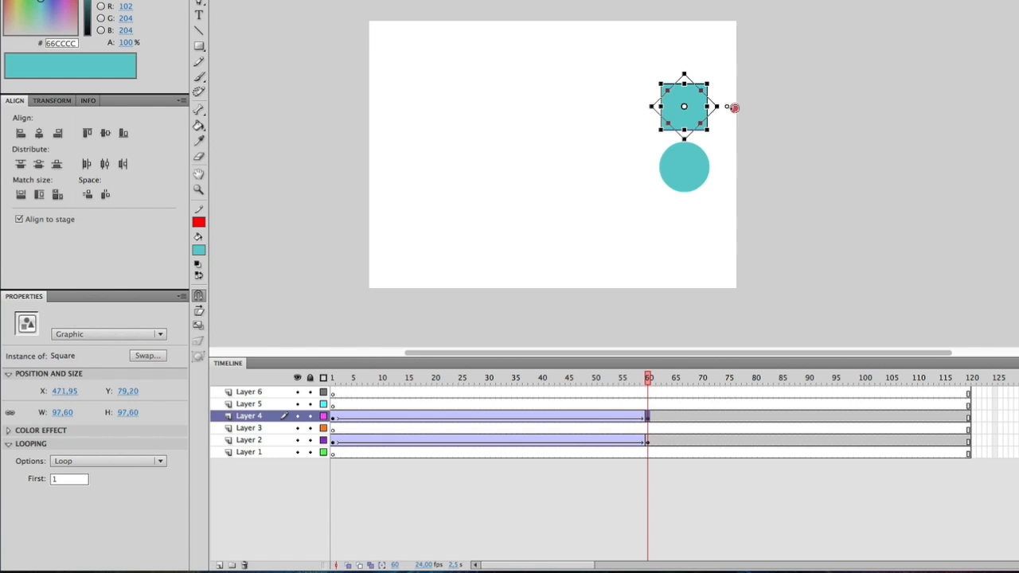
pyautogui.click(812, 93)
pyautogui.moveTo(646, 393); pyautogui.dragTo(333, 406)
# Restore the square at Layer 4's frame 60 to its unrotated orientation and return the playhead to frame 1.
pyautogui.click(359, 417)
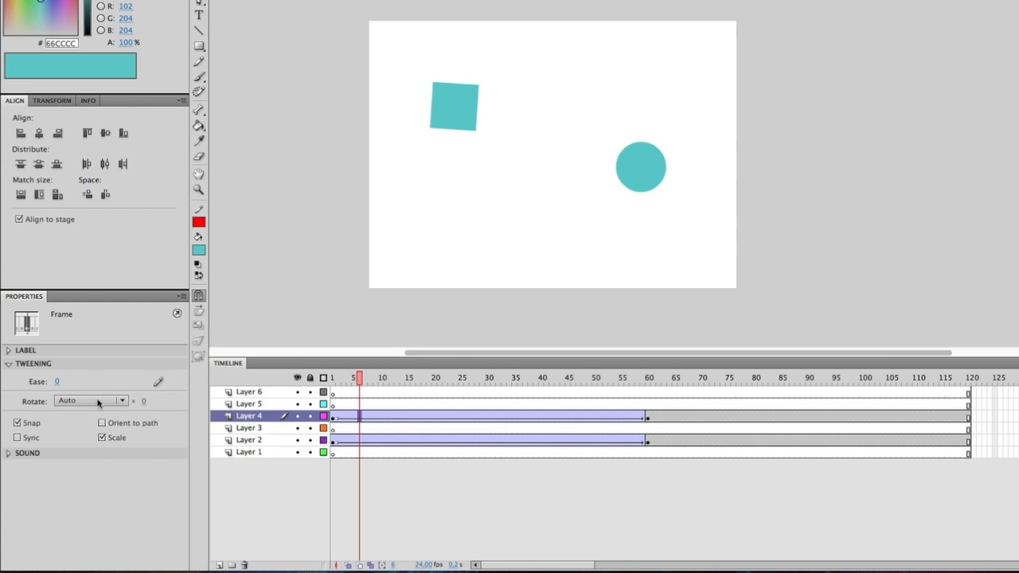
pyautogui.click(648, 417)
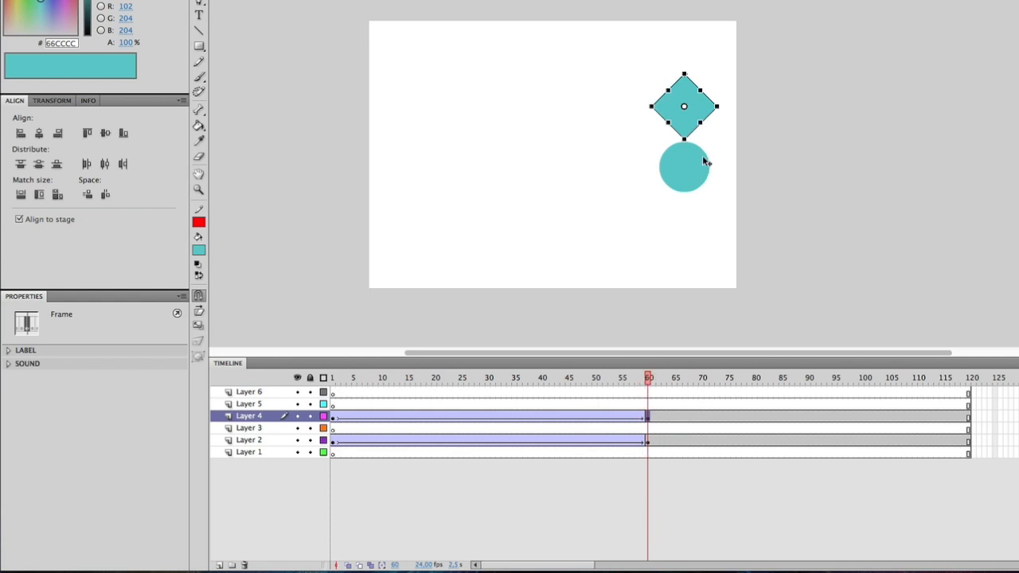
pyautogui.moveTo(726, 97); pyautogui.dragTo(811, 57)
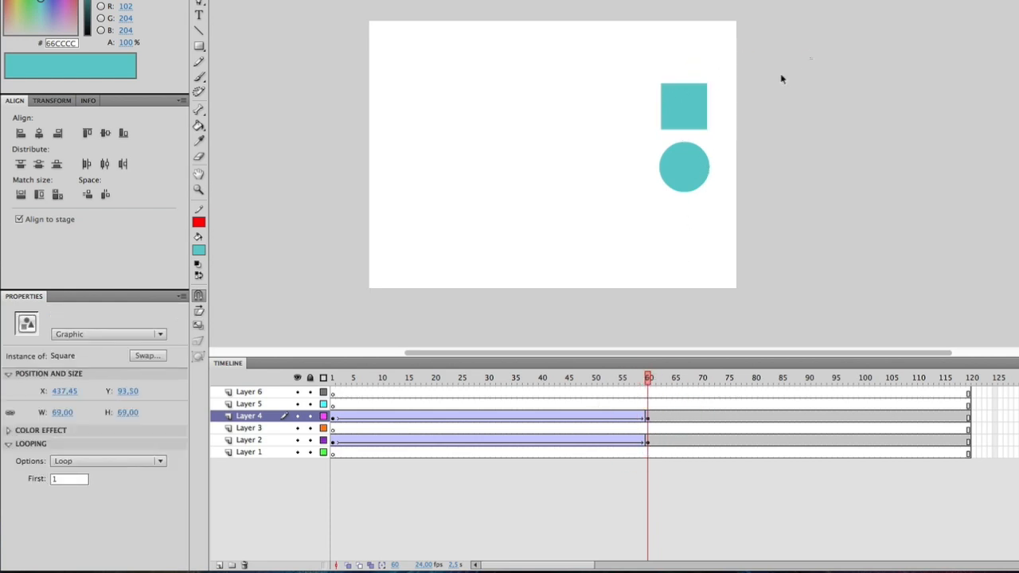
pyautogui.click(811, 56)
pyautogui.moveTo(364, 383); pyautogui.dragTo(274, 367)
# Set the Layer 4 tween to rotate clockwise (CW) 2 times.
pyautogui.click(353, 416)
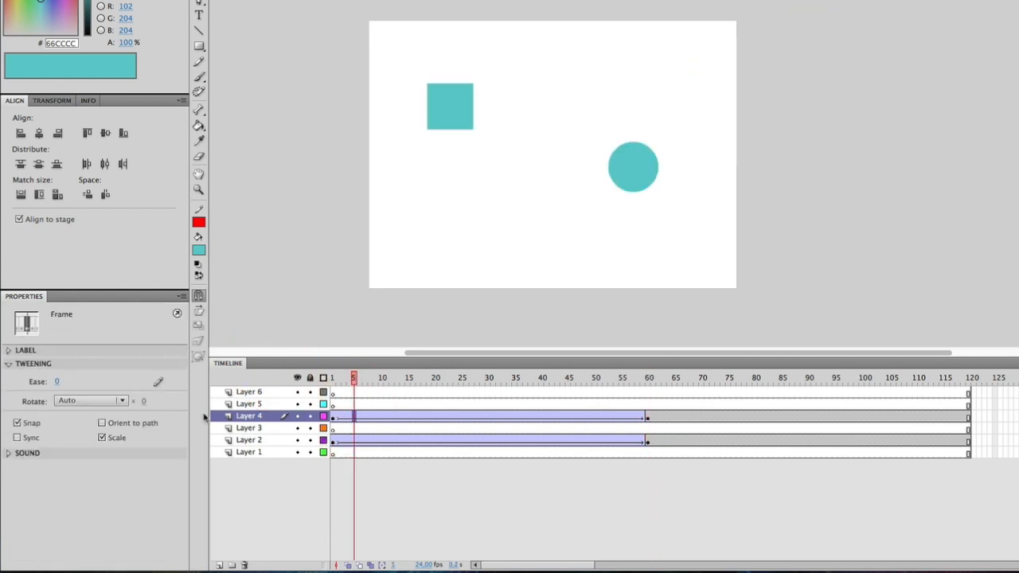
pyautogui.click(89, 400)
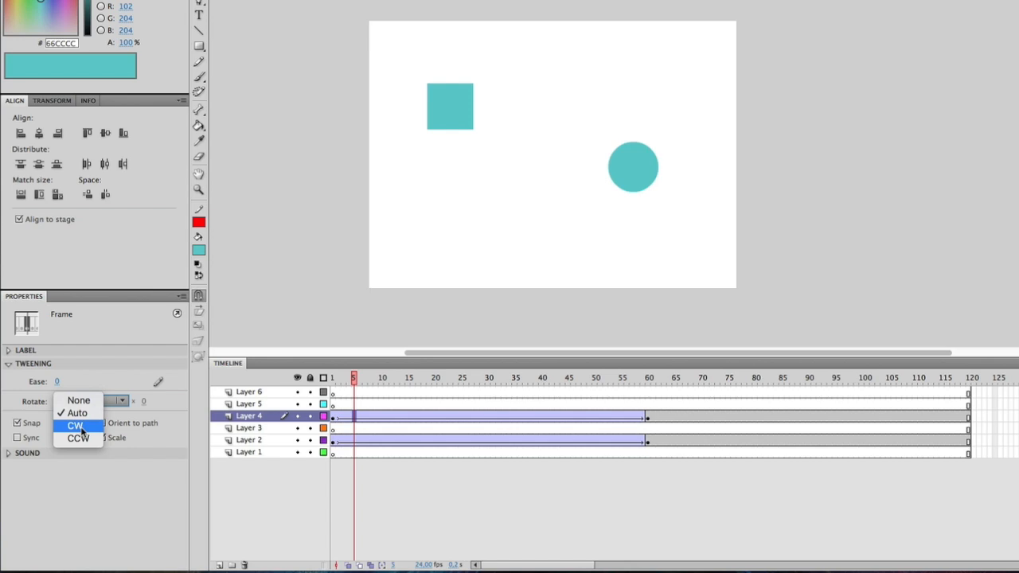
pyautogui.click(81, 429)
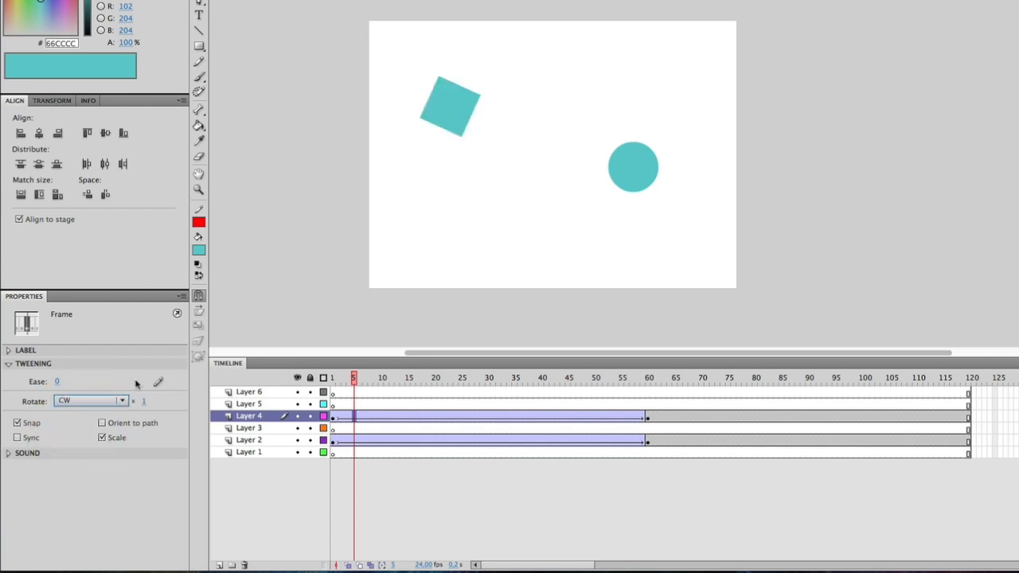
pyautogui.click(145, 404)
pyautogui.write('2')
pyautogui.press('Return')
pyautogui.click(145, 404)
pyautogui.write('3')
pyautogui.press('Return')
pyautogui.click(144, 404)
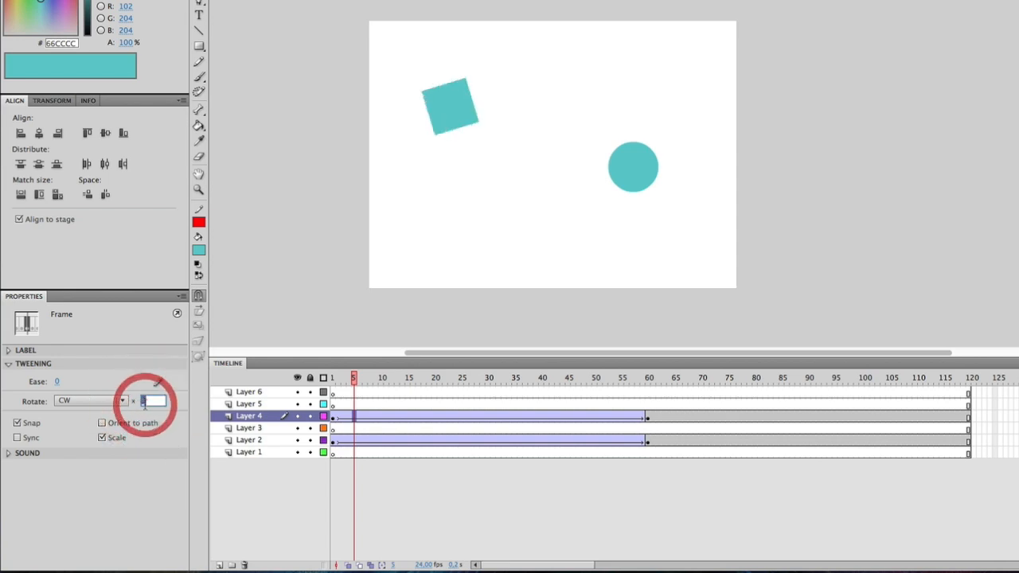
pyautogui.write('2')
pyautogui.press('Return')
# Play the animation from frame 1 twice to review the square's rotation, and return the playhead to frame 1.
pyautogui.moveTo(353, 379); pyautogui.dragTo(325, 386)
pyautogui.press('Return')
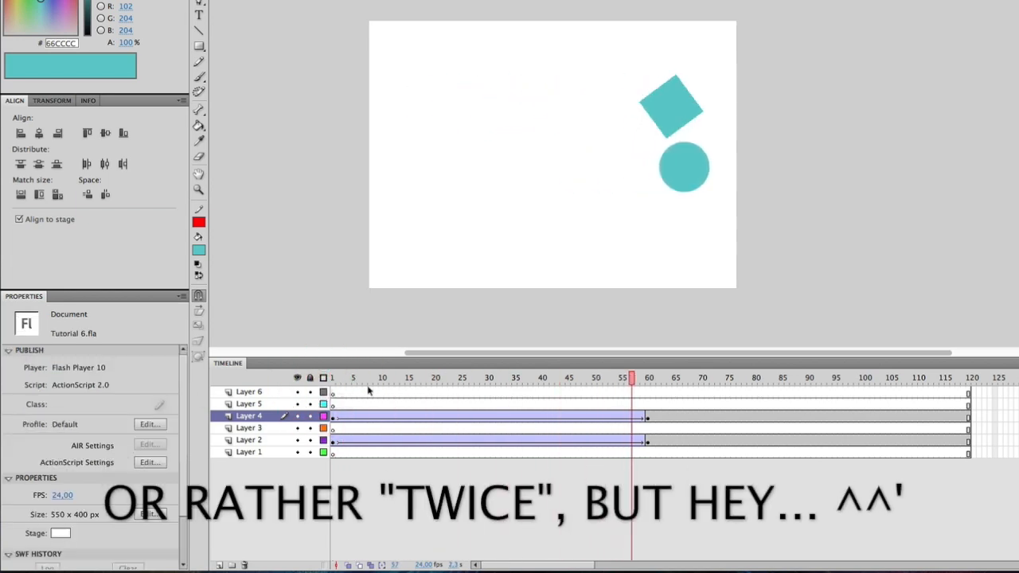
pyautogui.press('Return')
pyautogui.moveTo(600, 380); pyautogui.dragTo(324, 391)
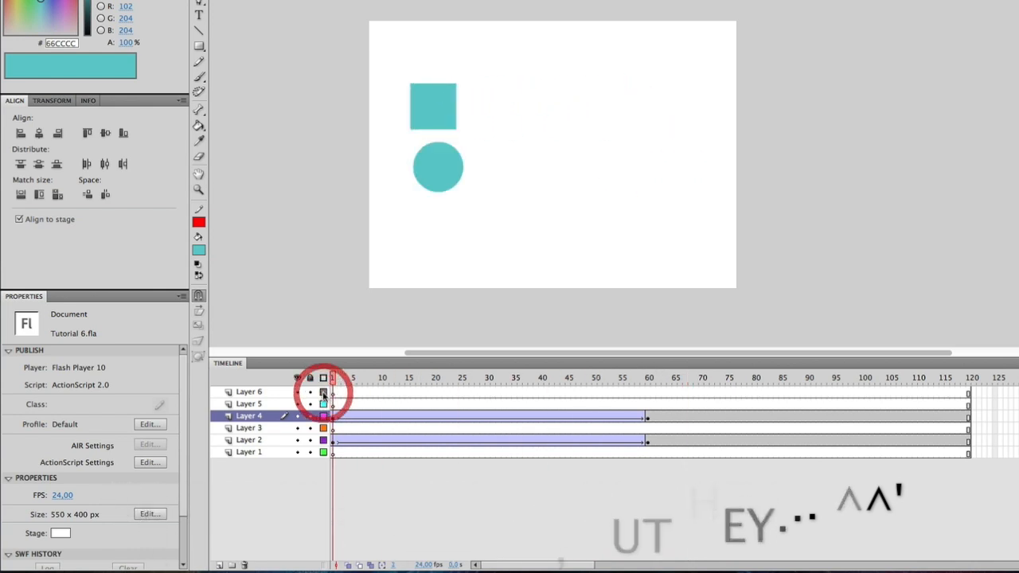
pyautogui.click(330, 382)
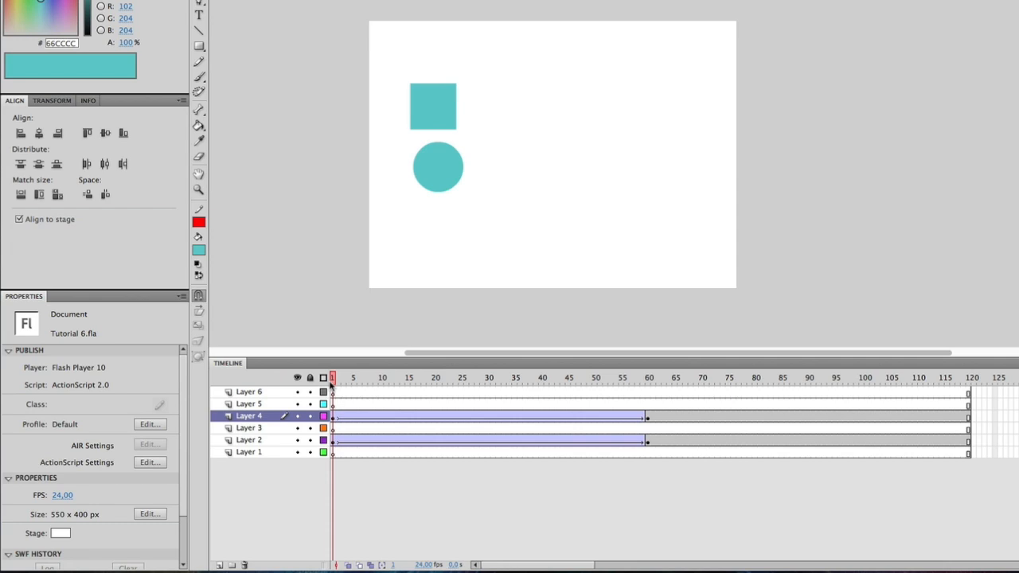
pyautogui.press('Return')
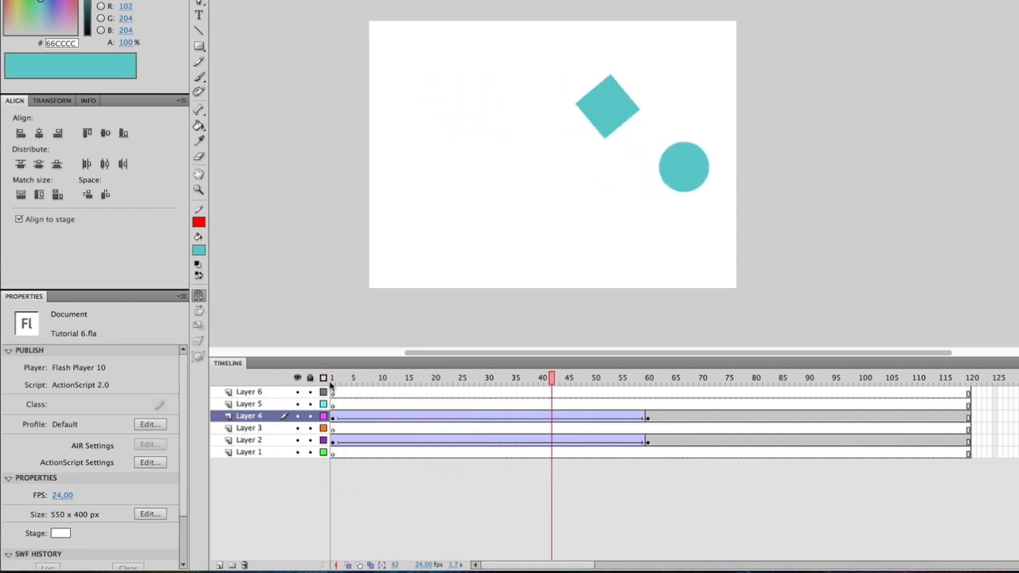
pyautogui.press('Return')
pyautogui.moveTo(416, 382); pyautogui.dragTo(278, 399)
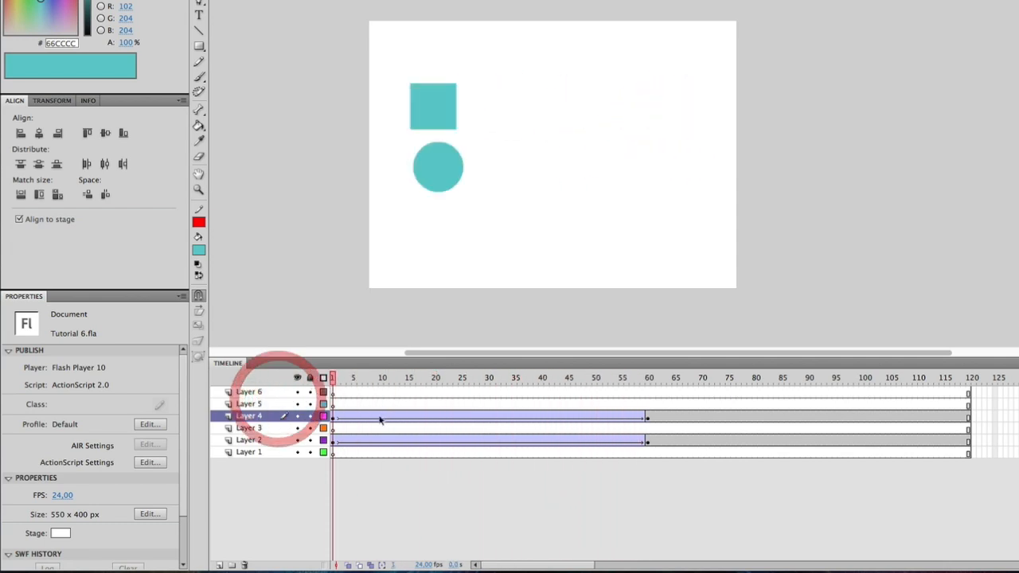
# Set the Layer 4 tween's ease to 100 and return the playhead to frame 1.
pyautogui.click(381, 420)
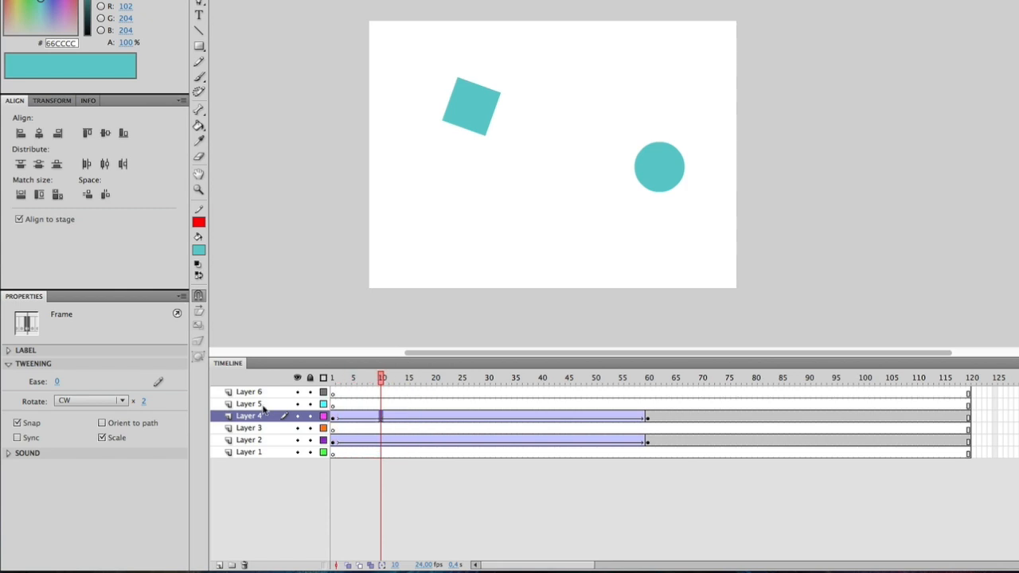
pyautogui.click(59, 382)
pyautogui.write('100')
pyautogui.press('Return')
pyautogui.moveTo(389, 382); pyautogui.dragTo(310, 388)
pyautogui.click(349, 413)
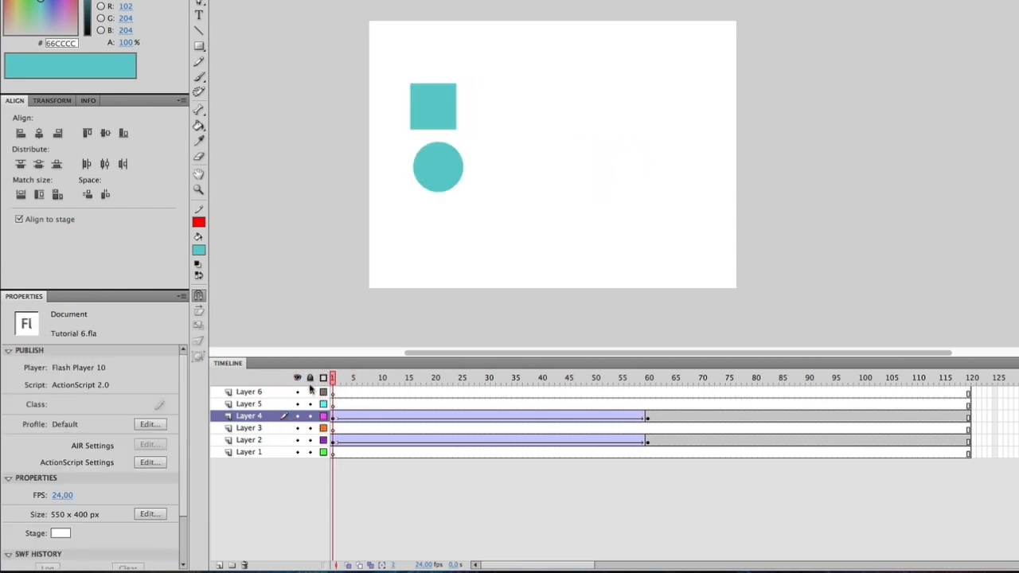
# Play the animation from frame 1 to review the square's eased rotation, and return the playhead to frame 1.
pyautogui.press('Return')
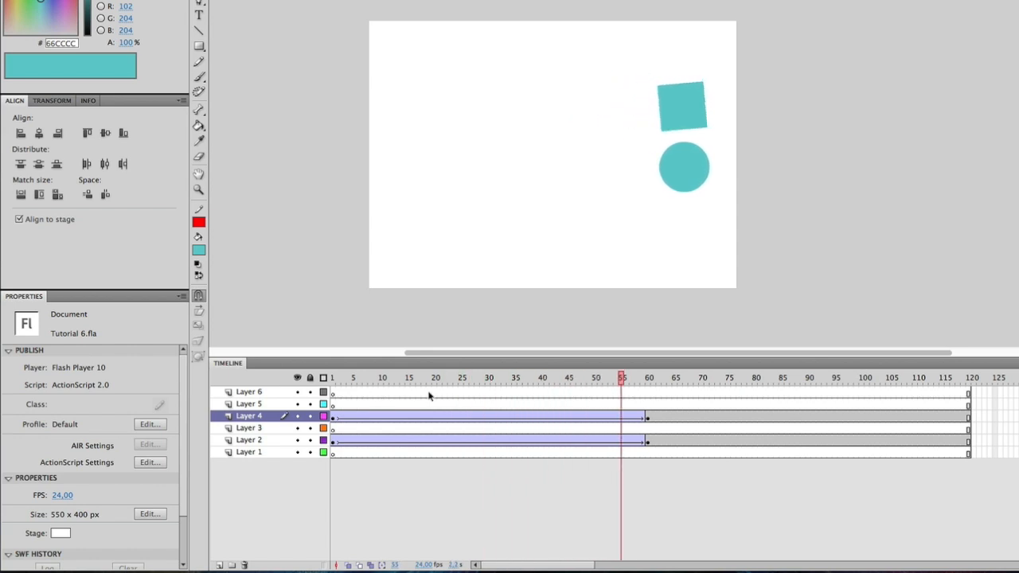
pyautogui.moveTo(633, 384); pyautogui.dragTo(312, 404)
# Change the Layer 4 tween's rotation direction to counterclockwise (CCW) and play the animation from frame 1.
pyautogui.click(360, 417)
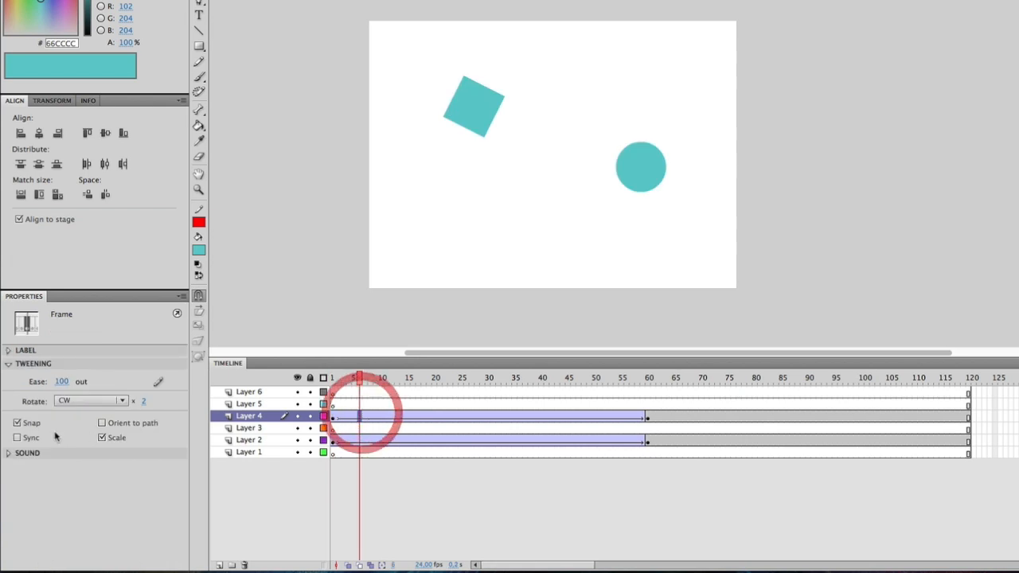
pyautogui.click(89, 400)
pyautogui.click(76, 438)
pyautogui.moveTo(361, 385); pyautogui.dragTo(311, 387)
pyautogui.press('Return')
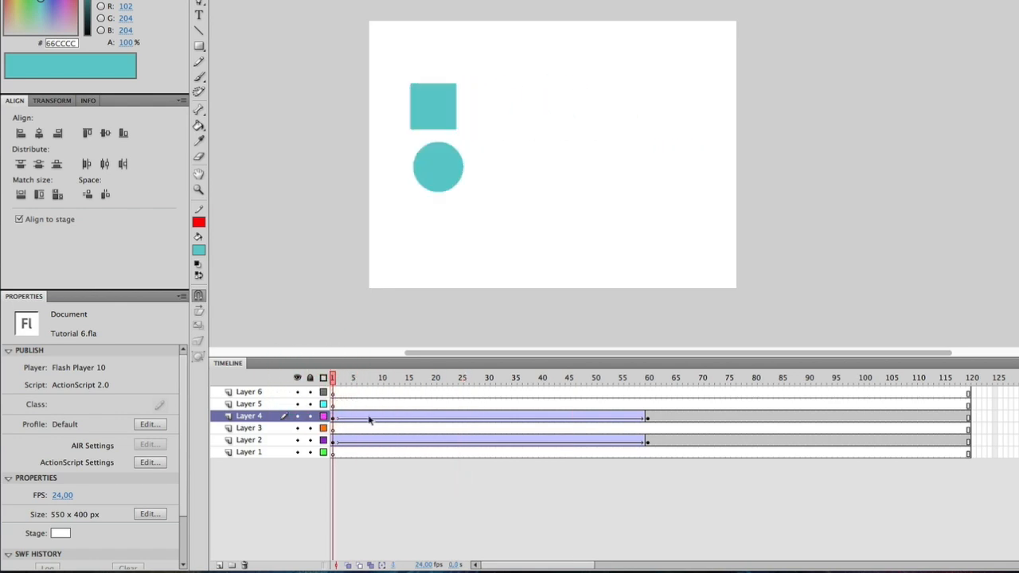
pyautogui.click(369, 417)
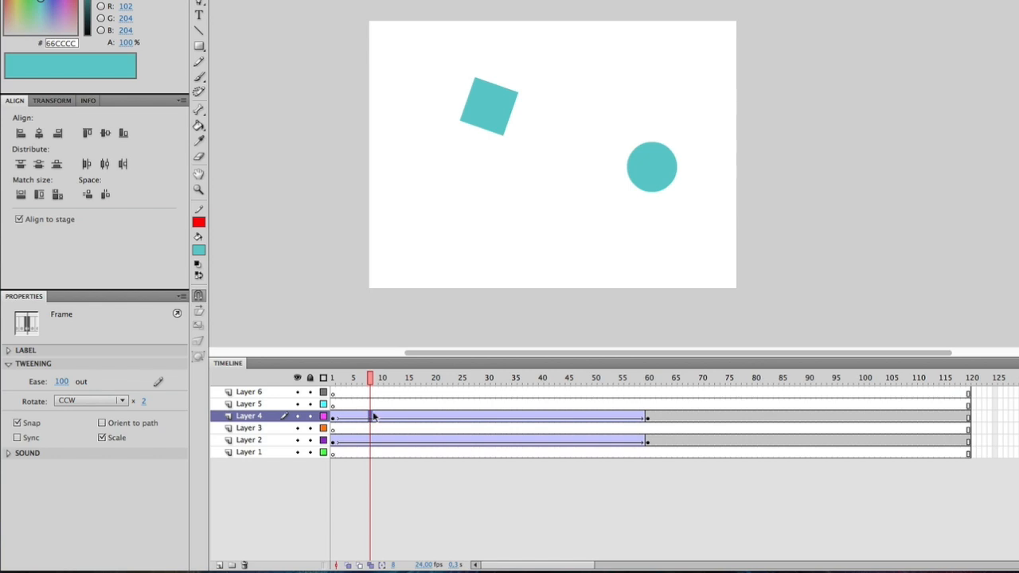
pyautogui.moveTo(370, 381); pyautogui.dragTo(316, 384)
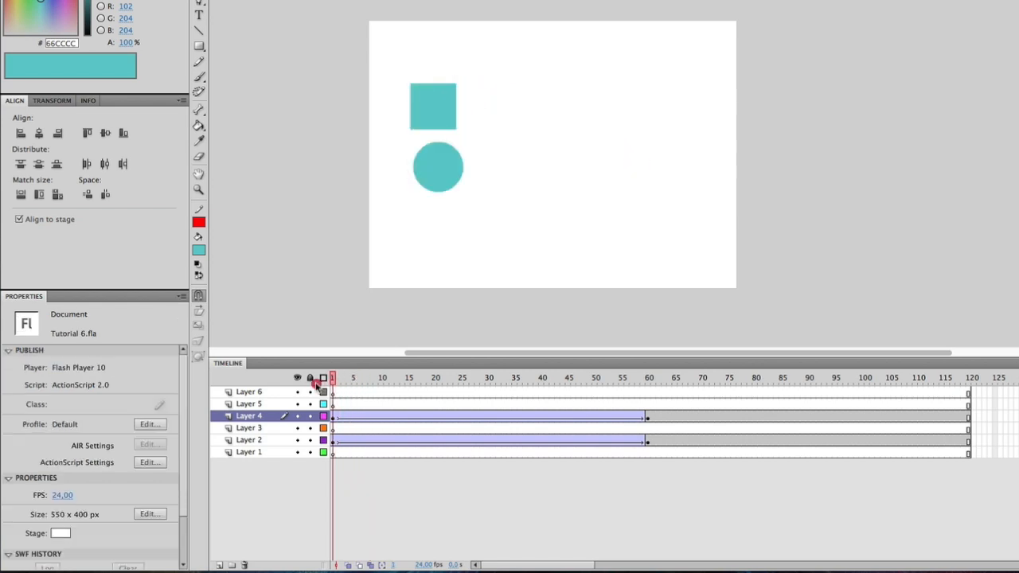
pyautogui.click(343, 415)
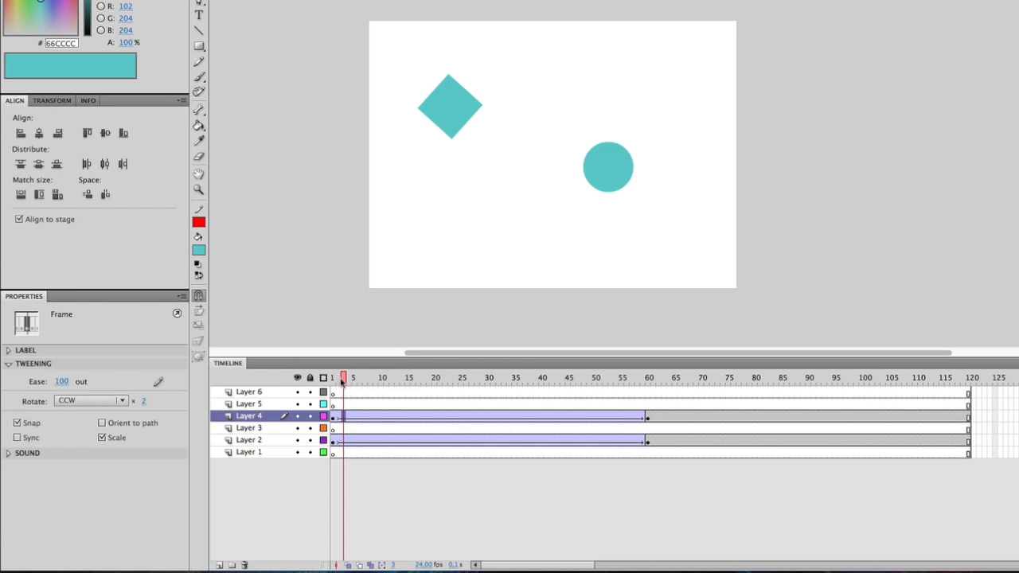
pyautogui.moveTo(344, 381); pyautogui.dragTo(333, 382)
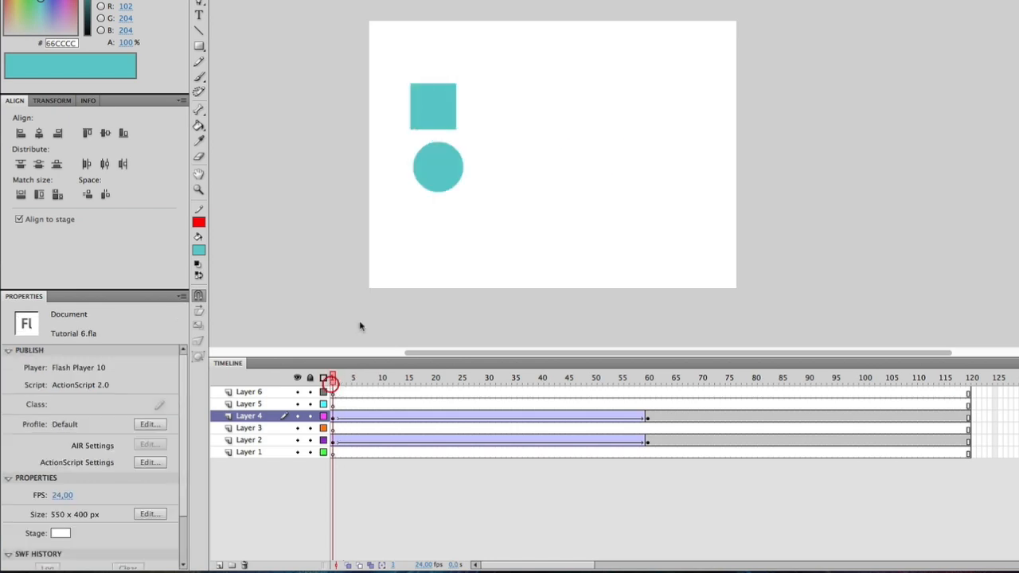
# Move the square's transformation point at frame 1 far outside the stage, beyond its lower-right corner.
pyautogui.click(440, 108)
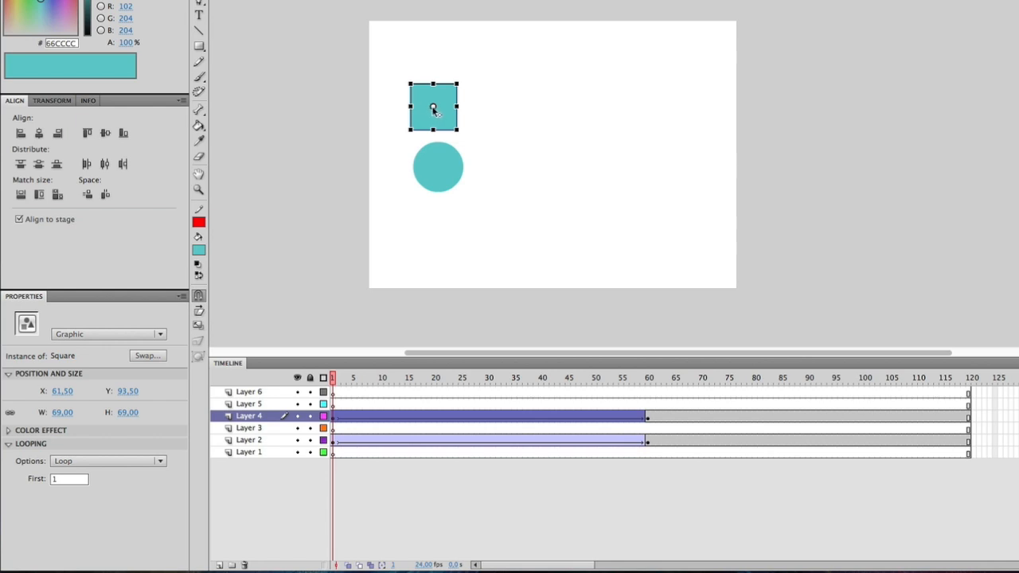
pyautogui.moveTo(433, 108); pyautogui.dragTo(462, 142)
pyautogui.moveTo(333, 380)
pyautogui.mouseDown()
pyautogui.moveTo(526, 388)
pyautogui.moveTo(326, 394)
pyautogui.moveTo(641, 389)
pyautogui.moveTo(332, 390)
pyautogui.mouseUp()
pyautogui.click(434, 119)
pyautogui.moveTo(466, 145); pyautogui.dragTo(872, 254)
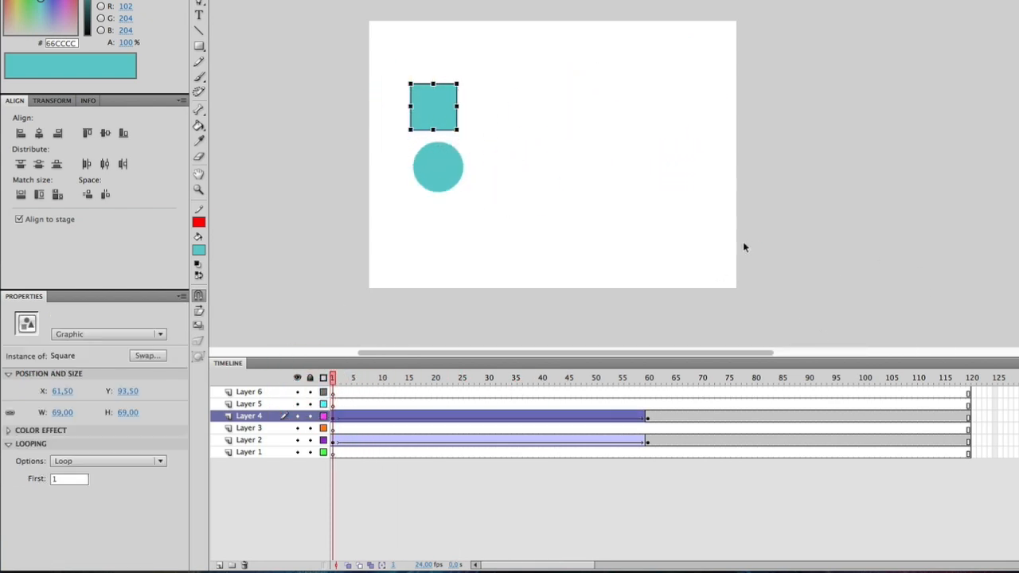
# Reset the square's transformation point to its center and deselect the square.
pyautogui.moveTo(362, 390); pyautogui.dragTo(298, 391)
pyautogui.scroll(-3, 736, 353)
pyautogui.moveTo(735, 353); pyautogui.dragTo(480, 319)
pyautogui.click(292, 36)
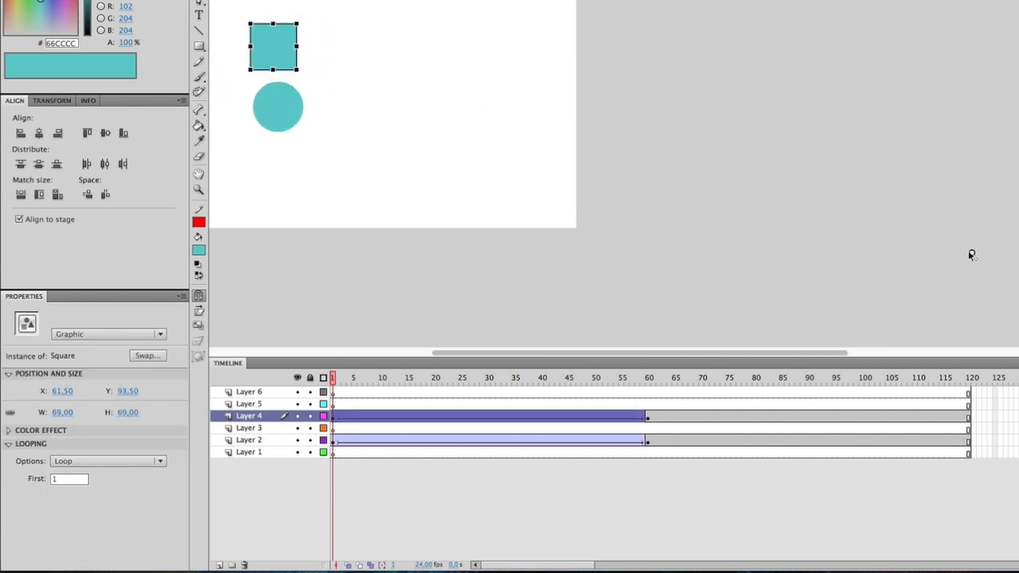
pyautogui.click(272, 47)
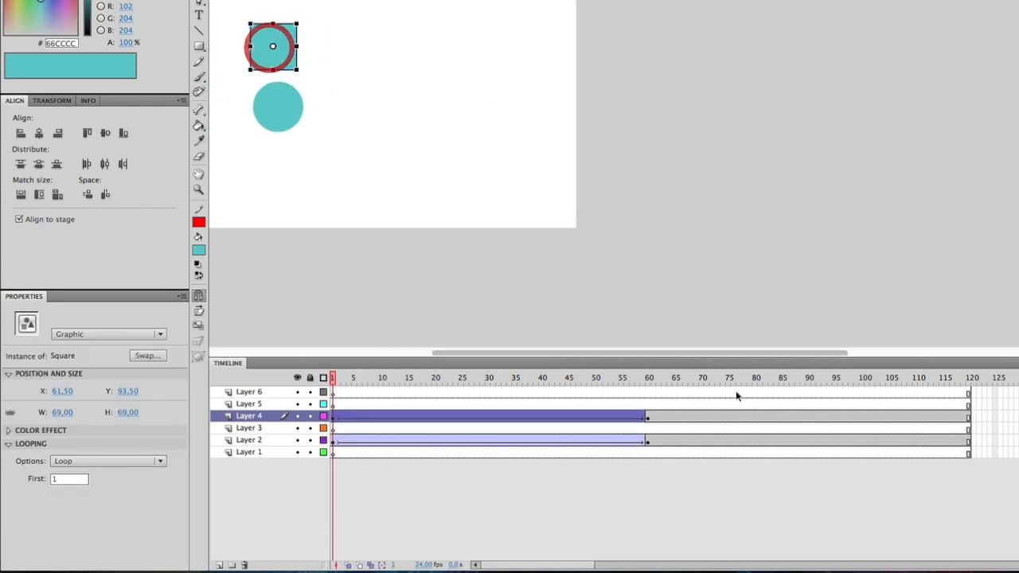
pyautogui.moveTo(719, 354); pyautogui.dragTo(614, 322)
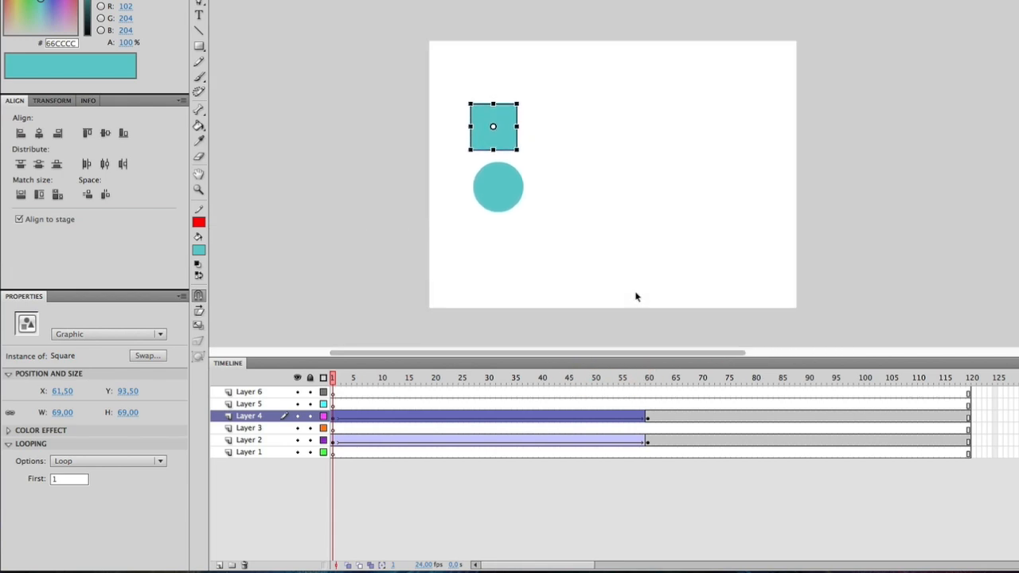
pyautogui.click(600, 268)
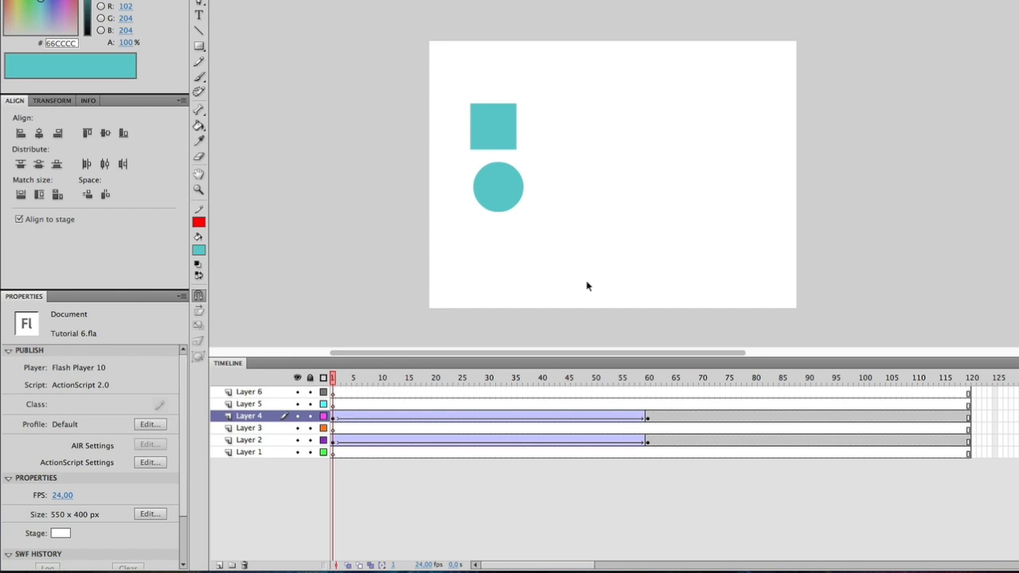
pyautogui.click(365, 418)
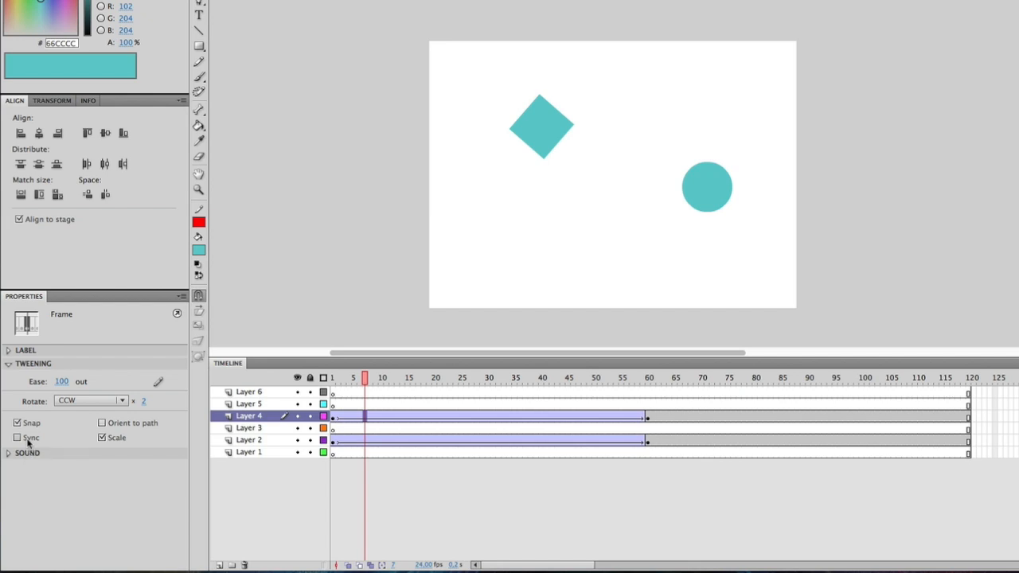
pyautogui.click(30, 364)
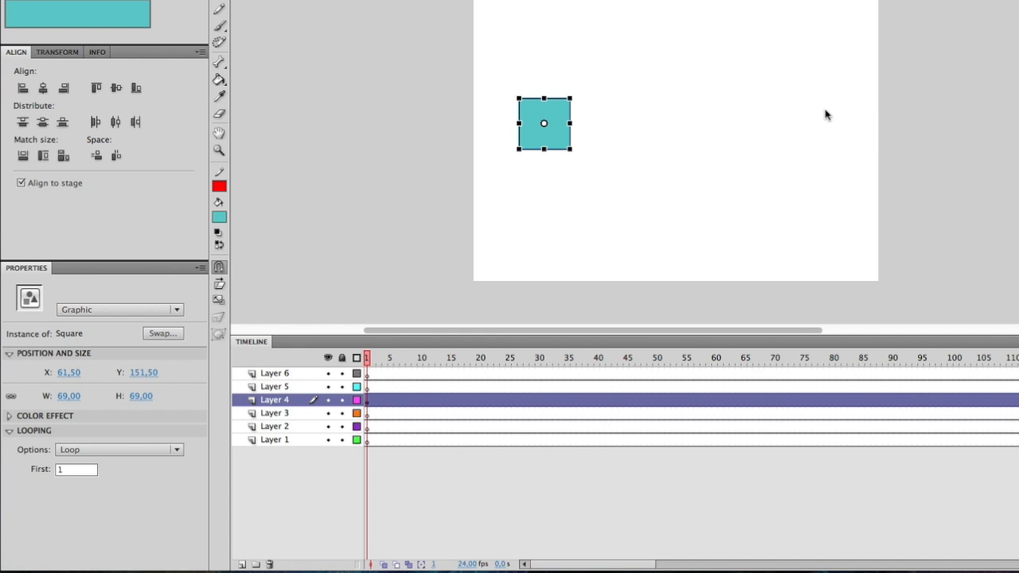
# Move the square straight down to Y 184.50 and insert a blank keyframe at frame 61 of Layer 4.
pyautogui.moveTo(562, 134); pyautogui.dragTo(564, 158)
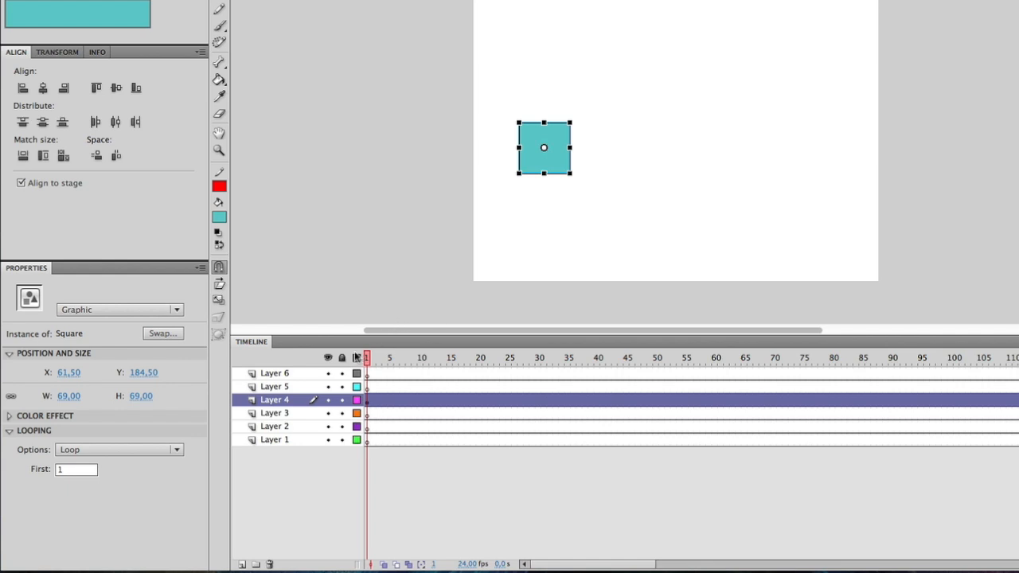
pyautogui.moveTo(449, 379); pyautogui.dragTo(714, 411)
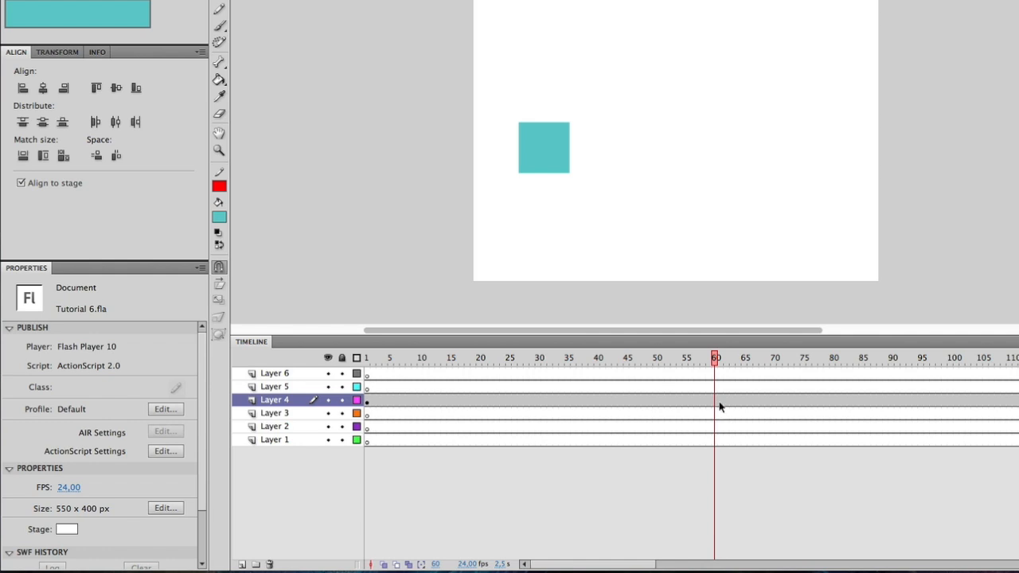
pyautogui.rightClick(720, 400)
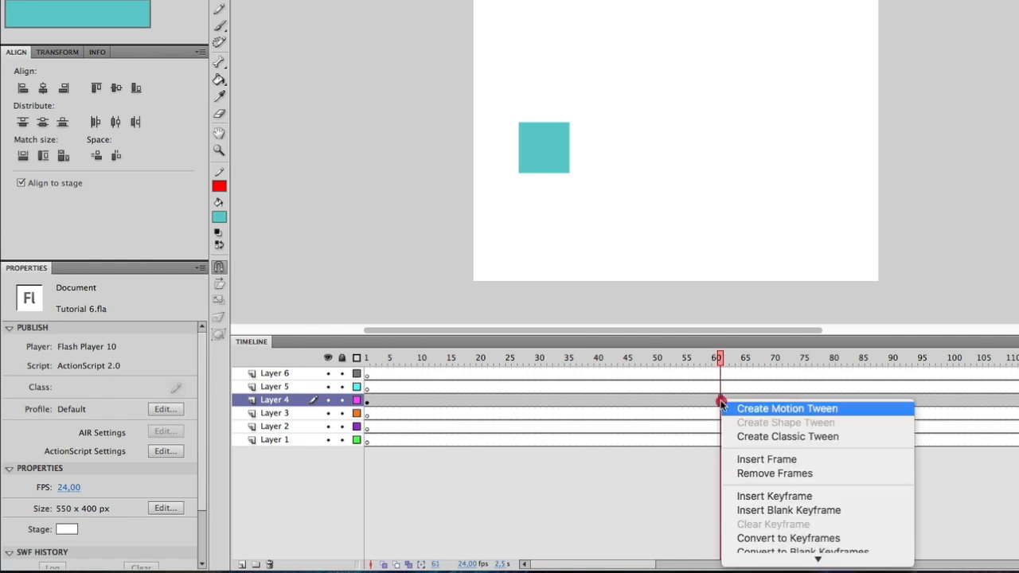
pyautogui.click(784, 510)
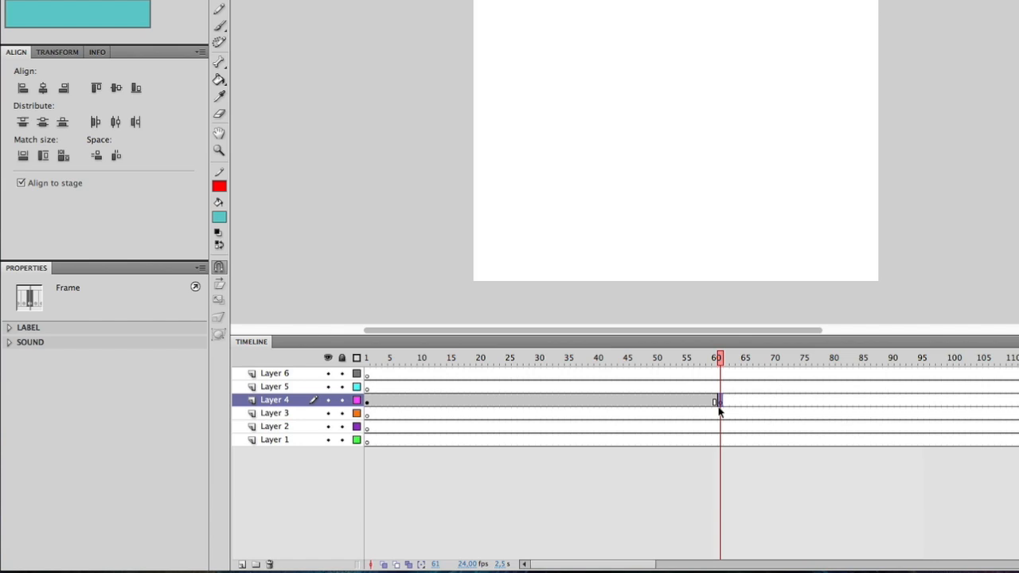
# Create a motion tween on Layer 4's frame span from 1 to 60.
pyautogui.moveTo(719, 363); pyautogui.dragTo(366, 384)
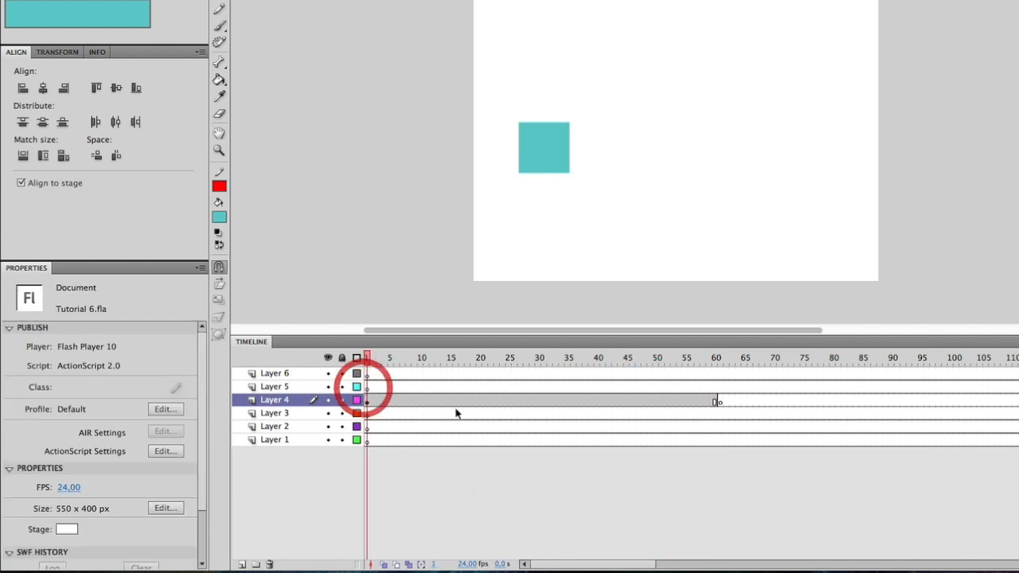
pyautogui.rightClick(460, 402)
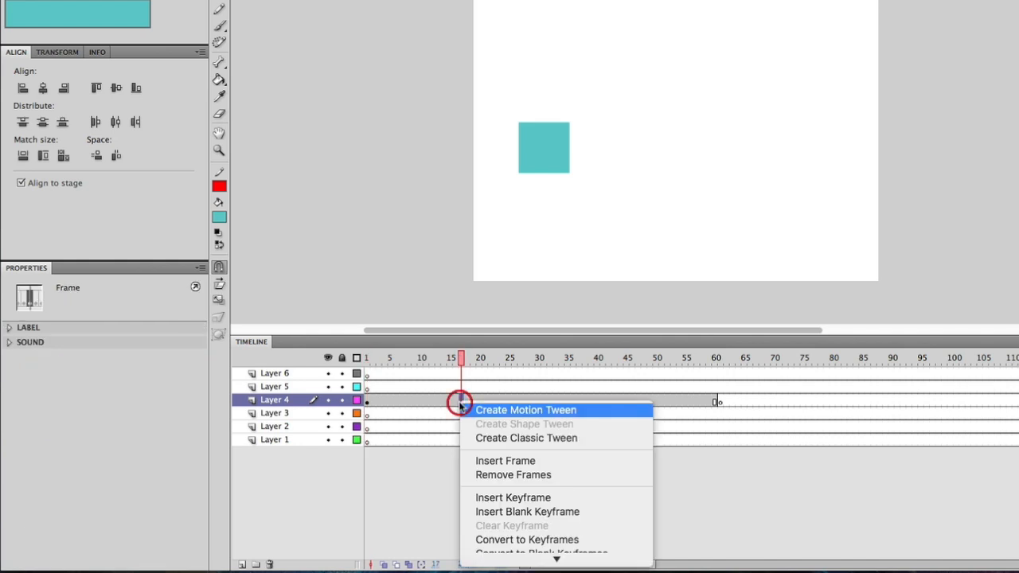
pyautogui.click(550, 411)
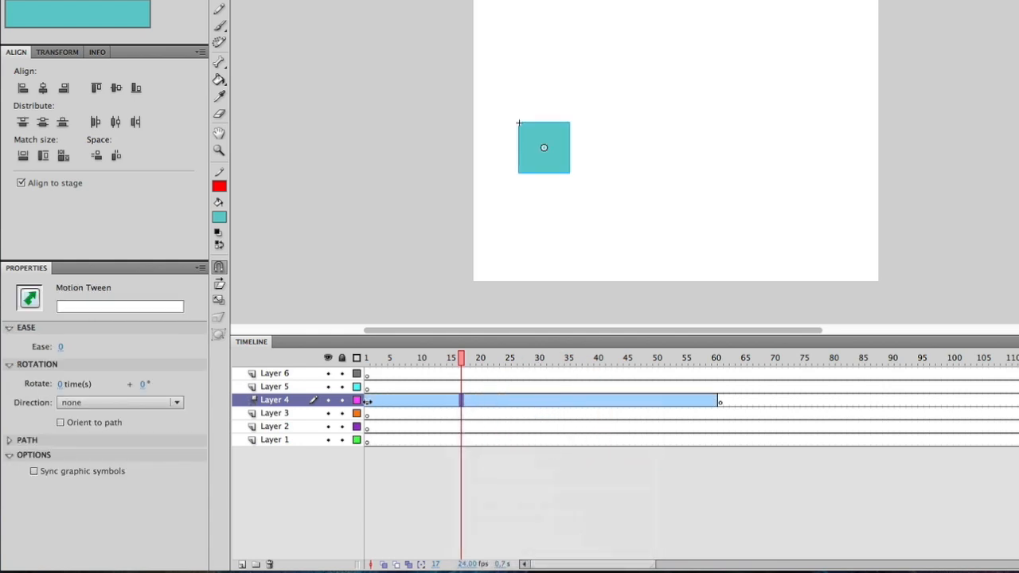
# At frame 60, move the square horizontally across the stage to X 412.50, keeping Y 184.50.
pyautogui.moveTo(462, 360); pyautogui.dragTo(716, 405)
pyautogui.click(430, 398)
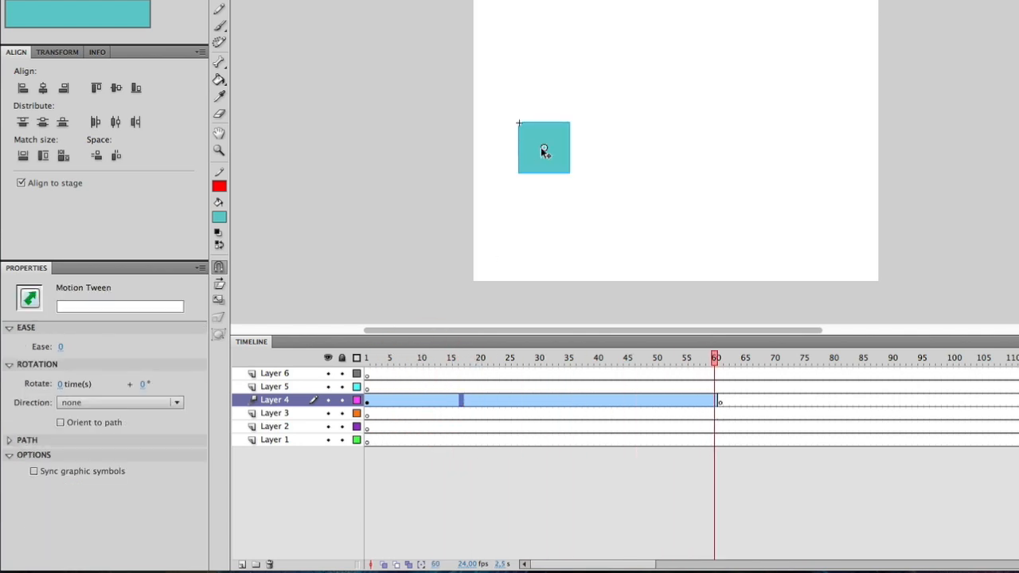
pyautogui.moveTo(546, 155); pyautogui.dragTo(801, 160)
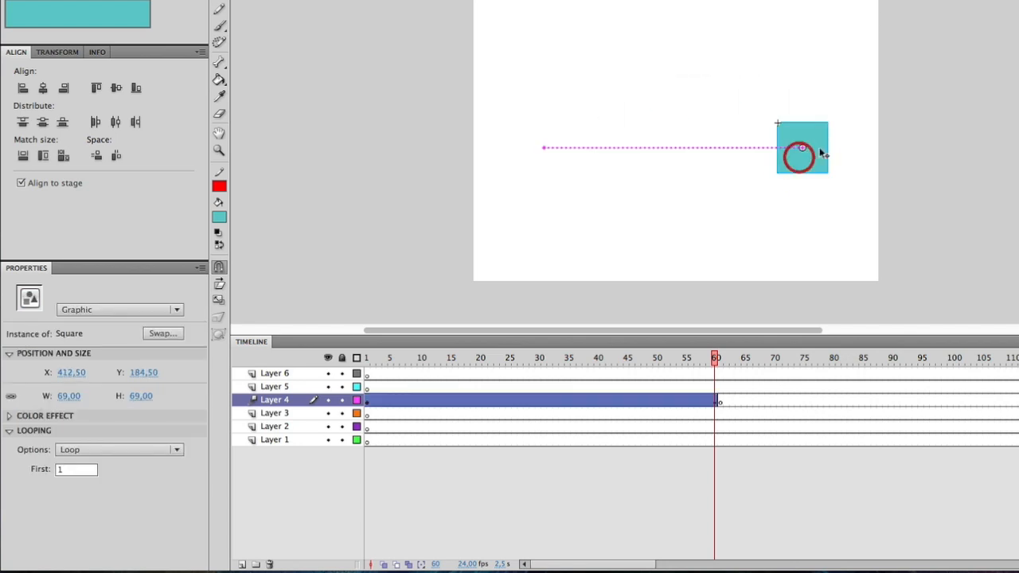
pyautogui.click(935, 98)
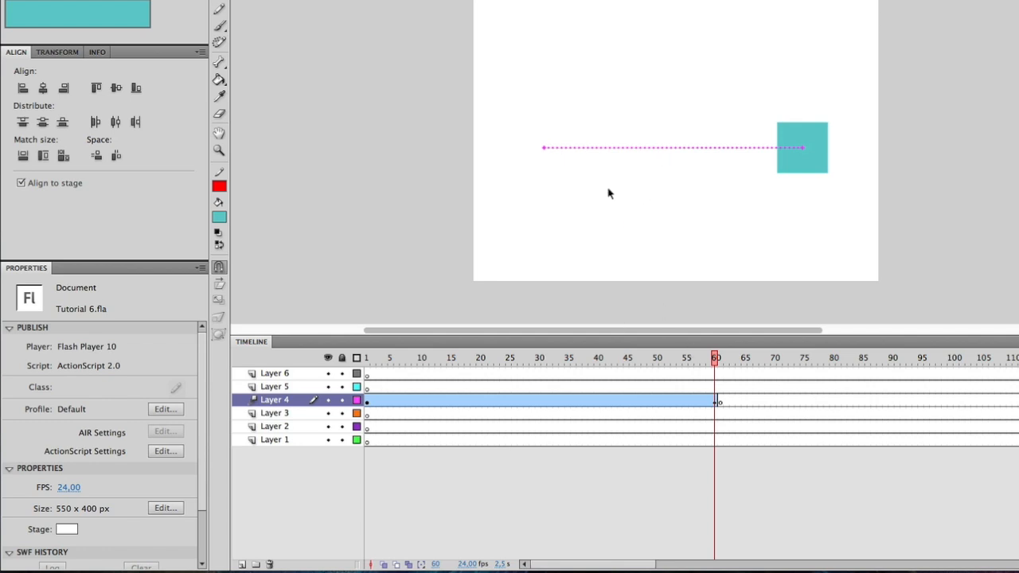
# Play the motion tween from frame 1 and scrub the playhead back to frame 31.
pyautogui.moveTo(705, 359); pyautogui.dragTo(313, 375)
pyautogui.press('Return')
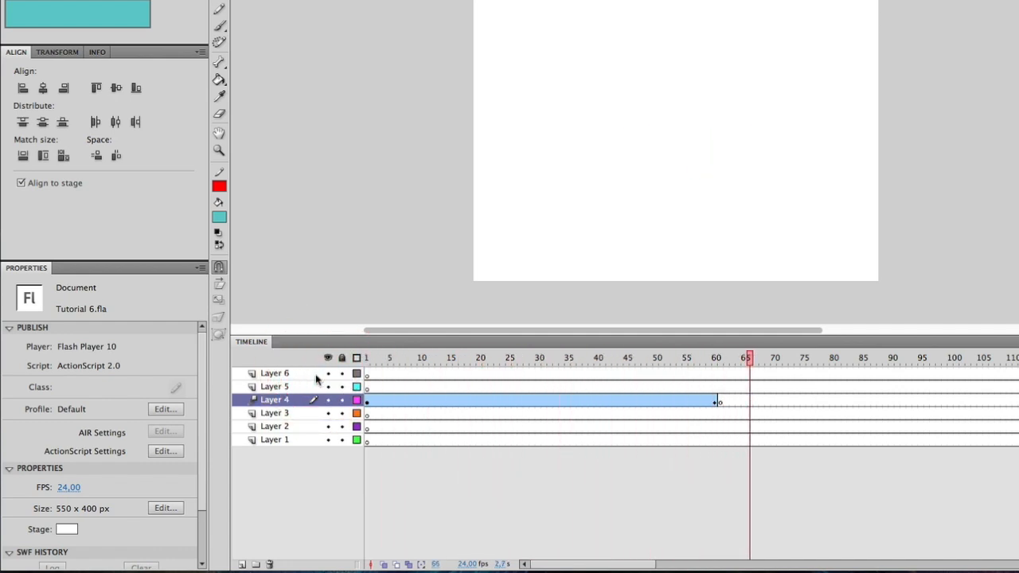
pyautogui.moveTo(713, 360); pyautogui.dragTo(544, 386)
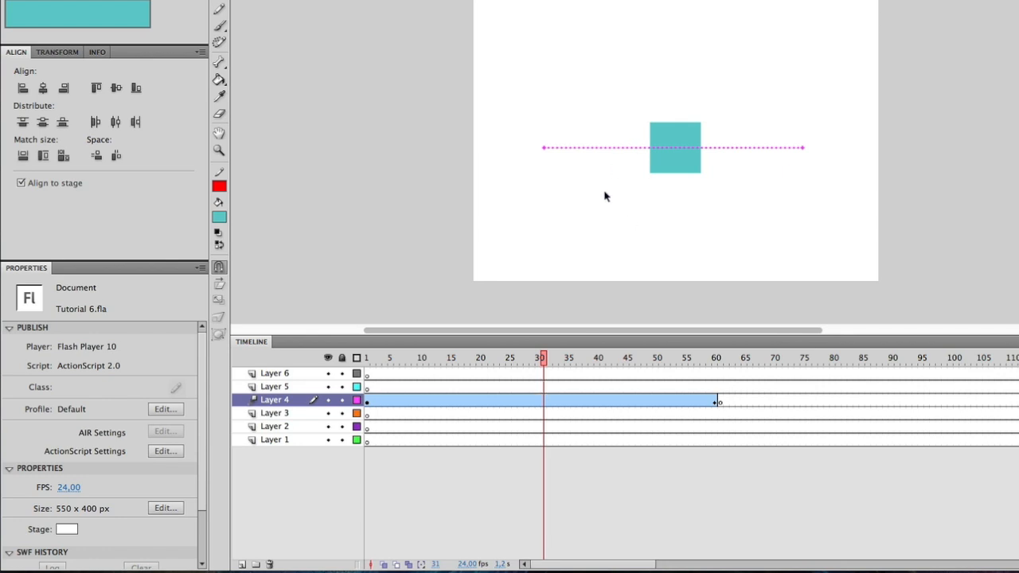
# Bend the square's straight motion path downward into a curve with the Selection tool, and return the playhead to frame 1.
pyautogui.press('v')
pyautogui.moveTo(637, 153); pyautogui.dragTo(640, 220)
pyautogui.moveTo(529, 360); pyautogui.dragTo(346, 374)
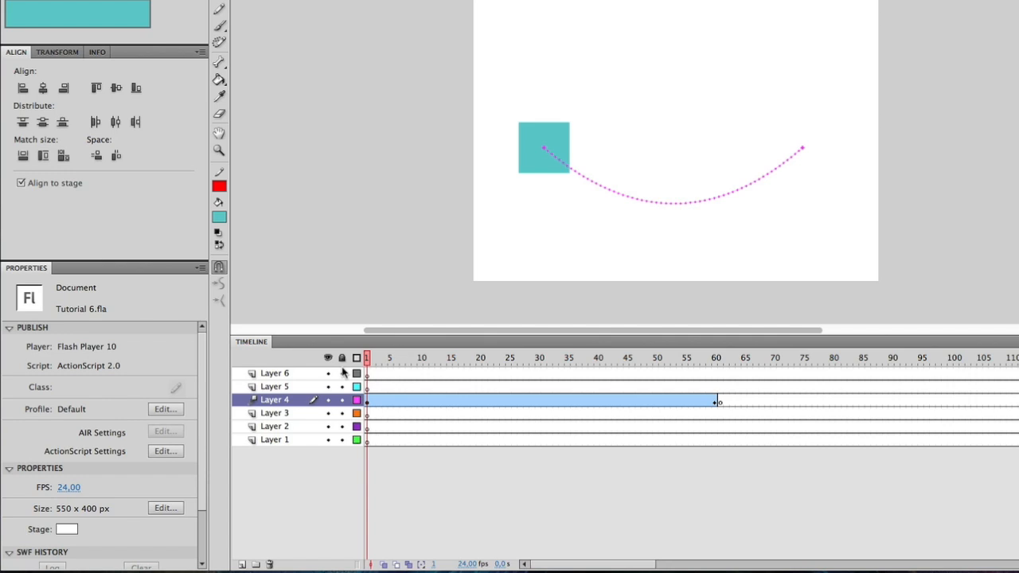
# Set the Layer 4 motion tween's ease to 100, play the animation, and return the playhead to frame 1.
pyautogui.click(403, 404)
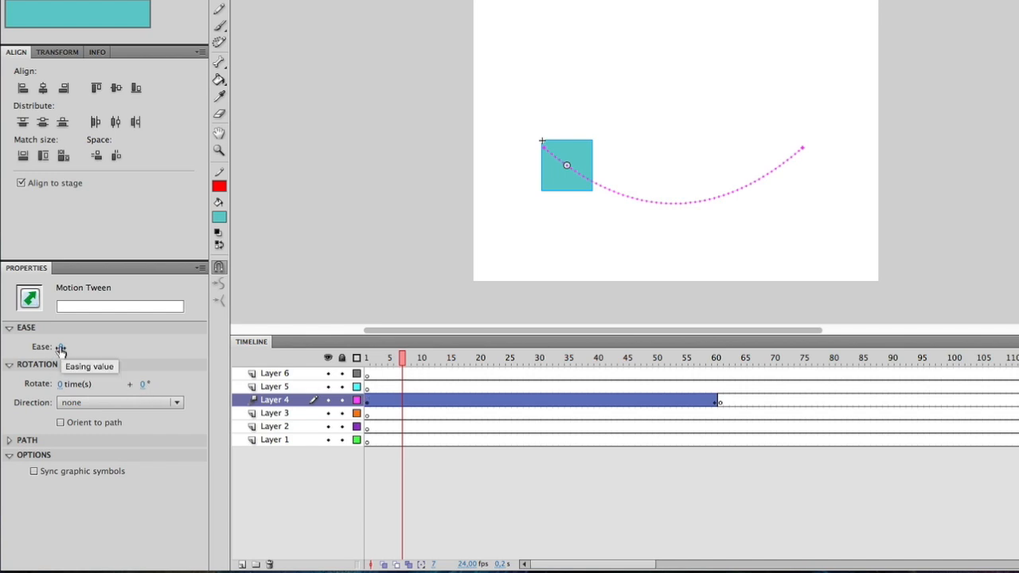
pyautogui.moveTo(61, 350); pyautogui.dragTo(263, 350)
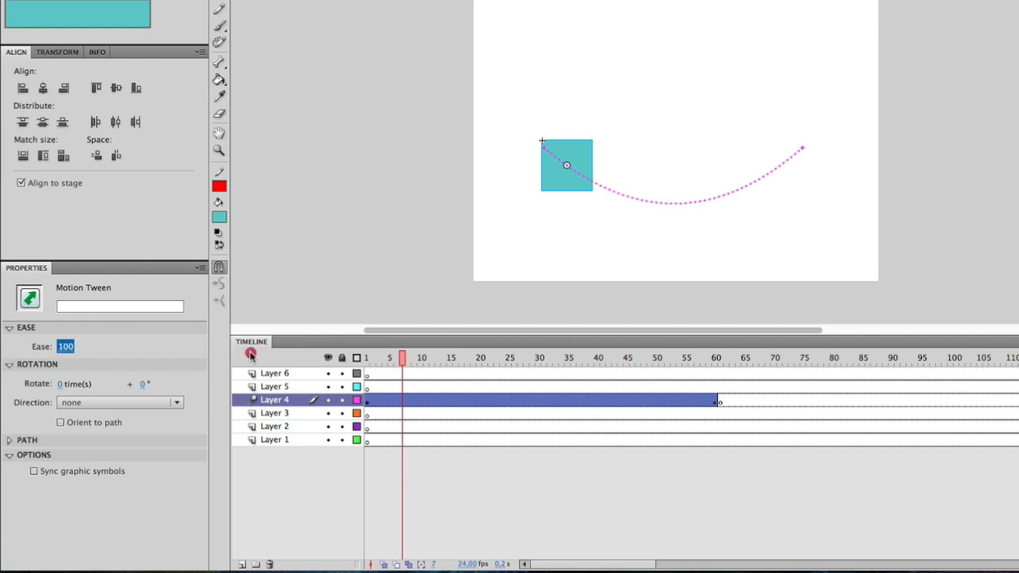
pyautogui.moveTo(403, 360); pyautogui.dragTo(323, 369)
pyautogui.press('Return')
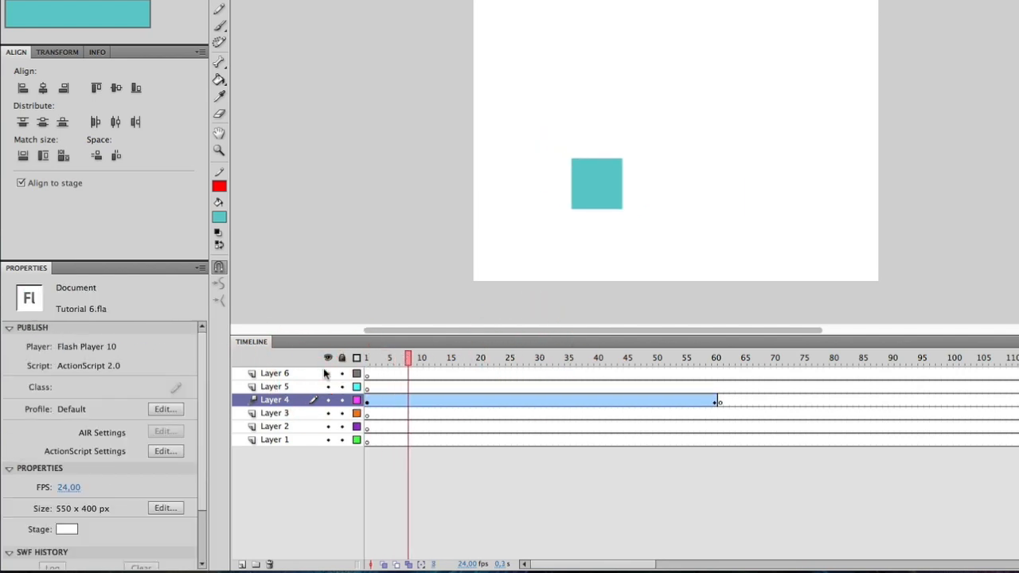
pyautogui.moveTo(404, 361); pyautogui.dragTo(328, 362)
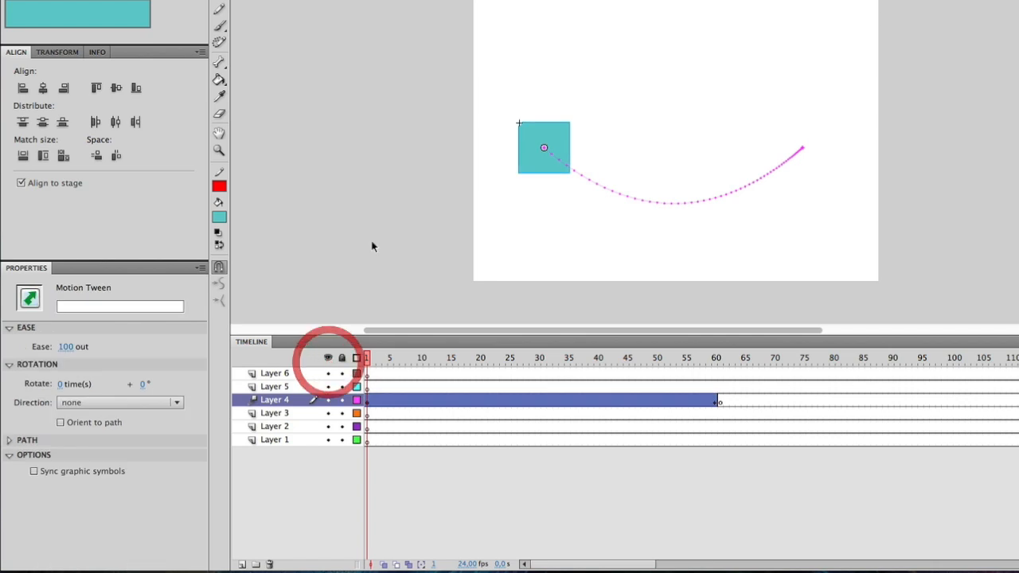
# Set the Layer 4 motion tween's rotation to 2 times plus 180°.
pyautogui.click(78, 386)
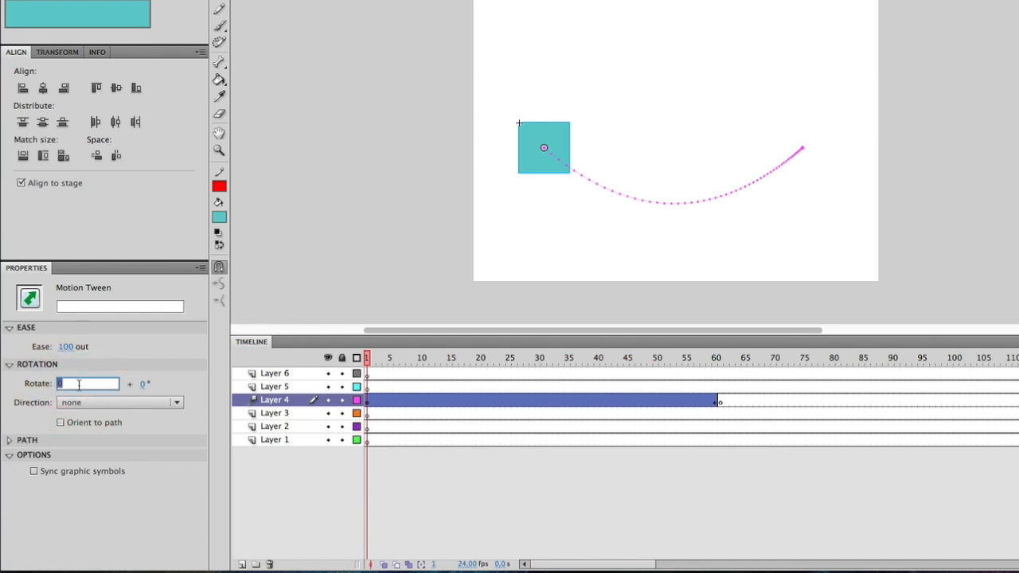
pyautogui.write('2')
pyautogui.press('Return')
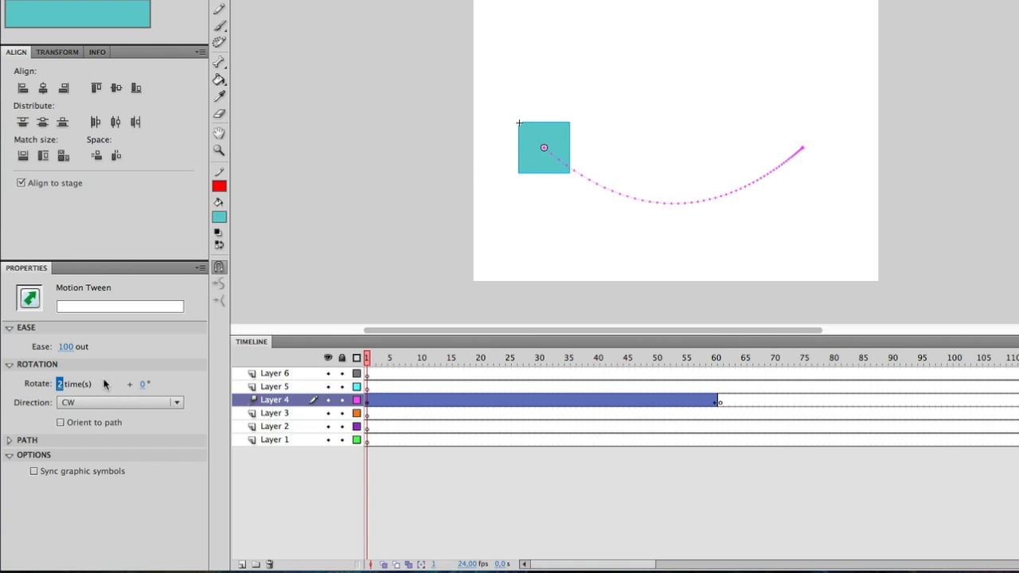
pyautogui.click(144, 386)
pyautogui.write('180')
pyautogui.press('Return')
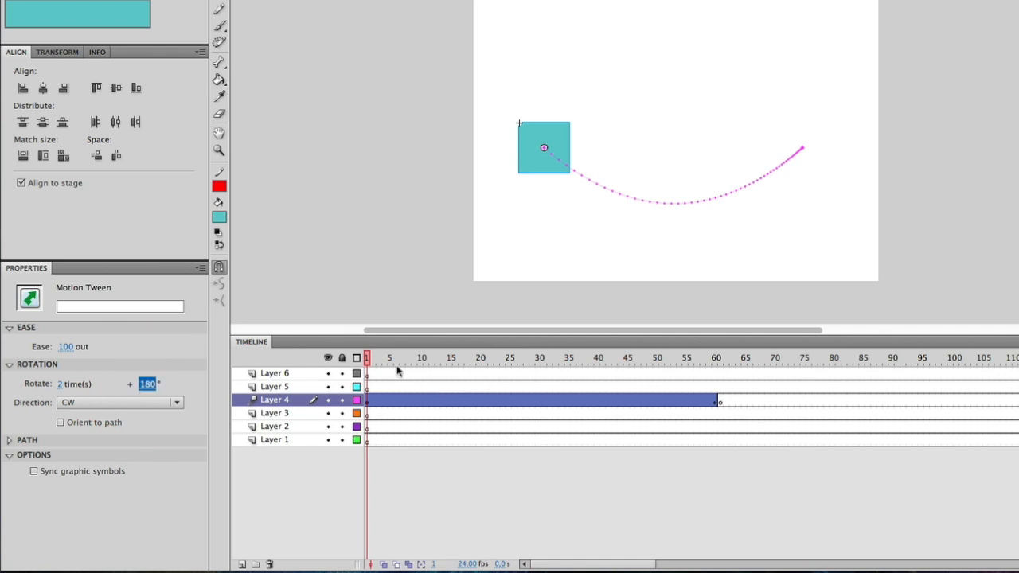
# Play the rotating square's tween from frame 1 and review the rotation direction options of the Layer 4 tween.
pyautogui.click(353, 360)
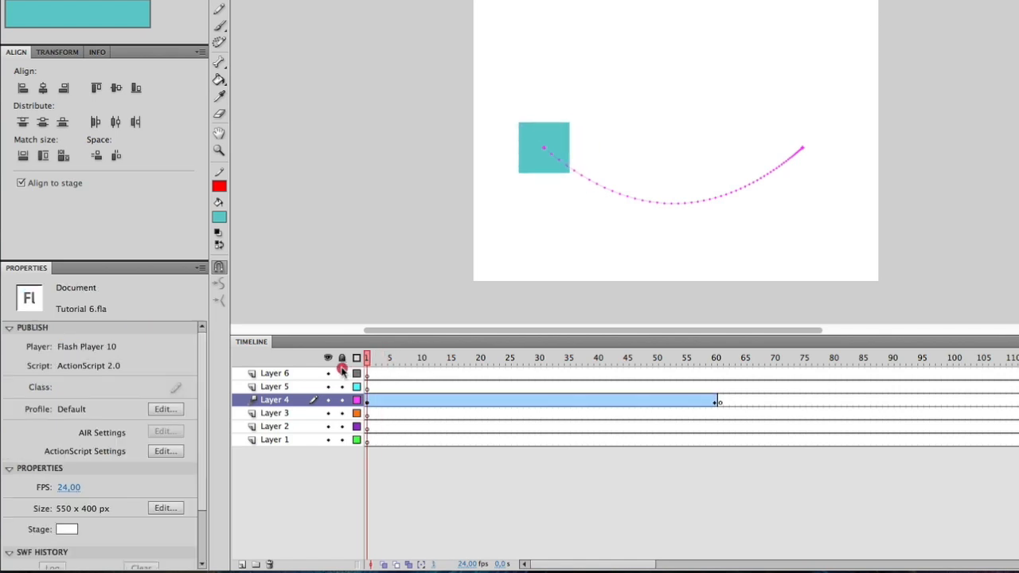
pyautogui.press('Return')
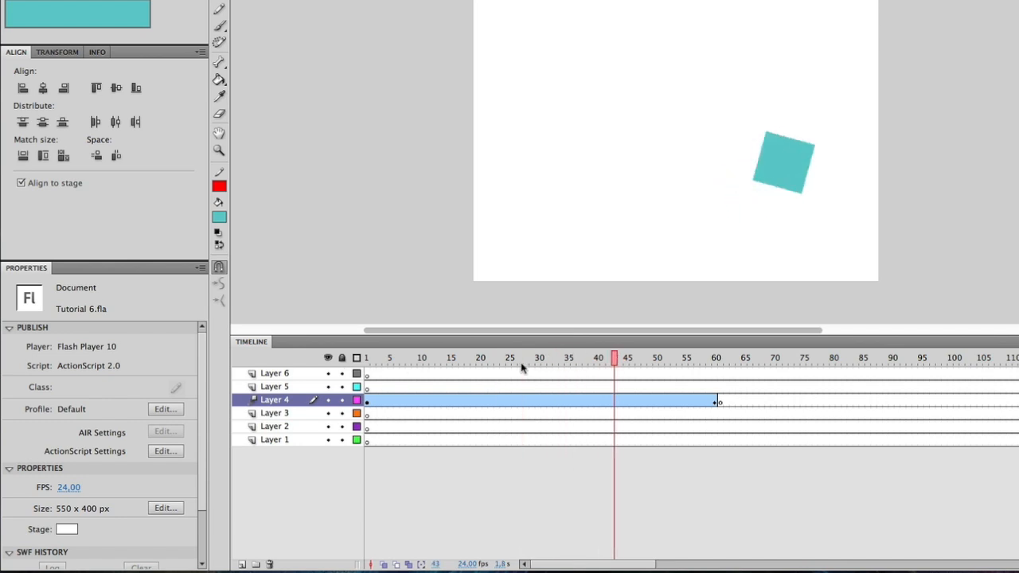
pyautogui.click(470, 398)
pyautogui.click(448, 400)
pyautogui.click(76, 404)
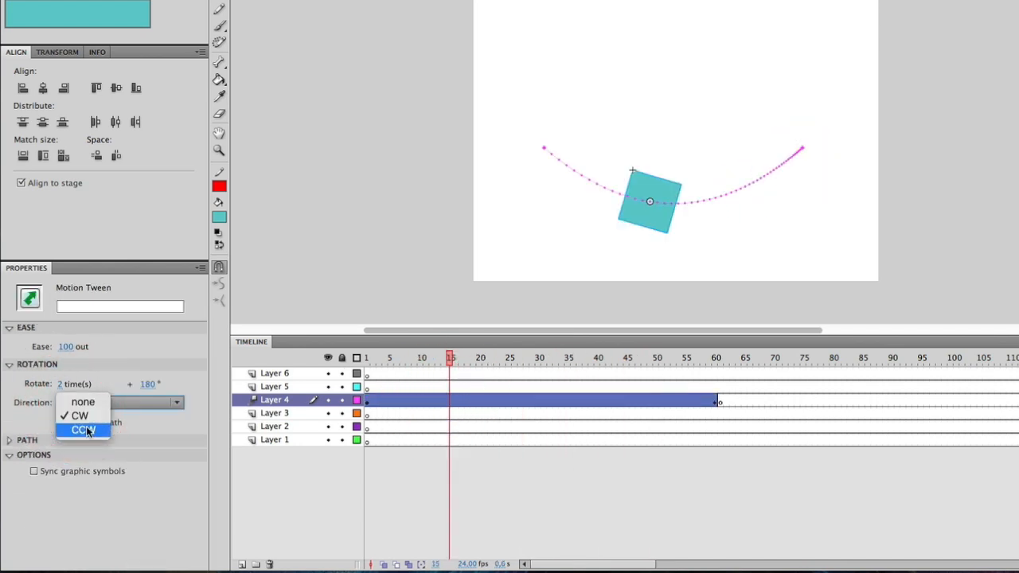
pyautogui.click(72, 416)
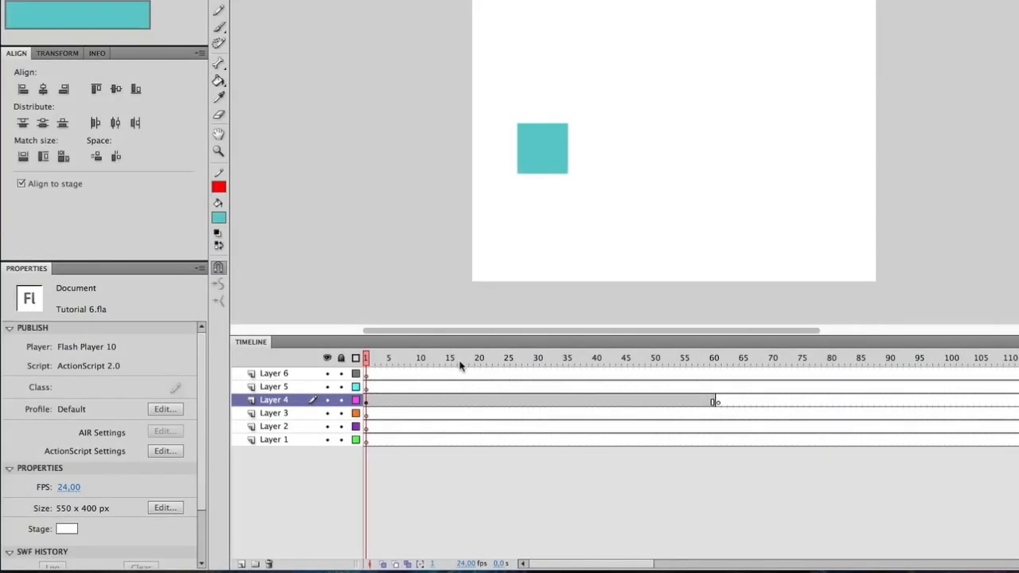
# Create a motion tween on Layer 4 and move the square to about X 417.5, Y 47.5 at frame 60.
pyautogui.rightClick(422, 404)
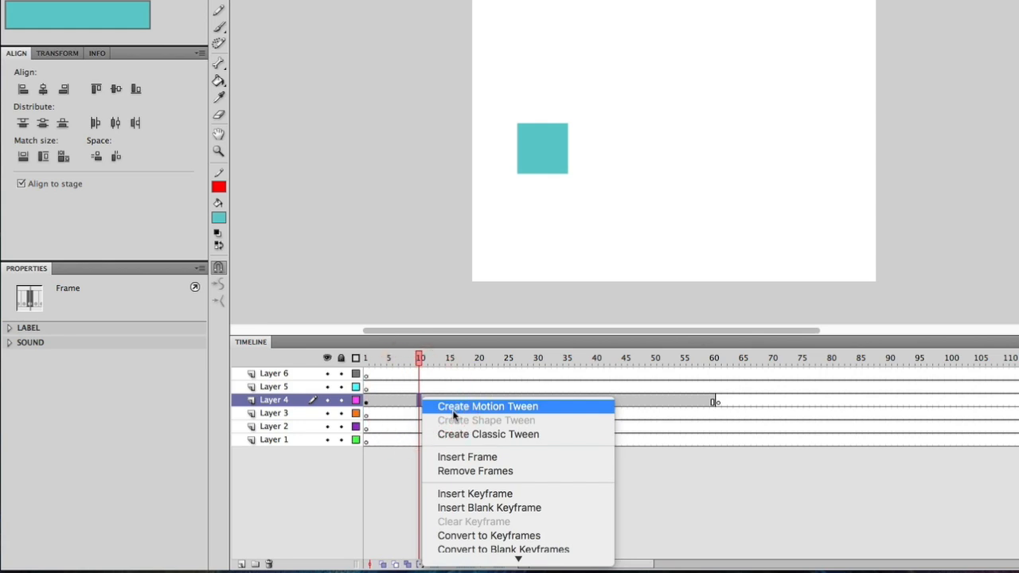
pyautogui.click(455, 410)
pyautogui.moveTo(390, 358); pyautogui.dragTo(363, 387)
pyautogui.click(363, 387)
pyautogui.click(717, 402)
pyautogui.click(713, 400)
pyautogui.moveTo(546, 159); pyautogui.dragTo(796, 58)
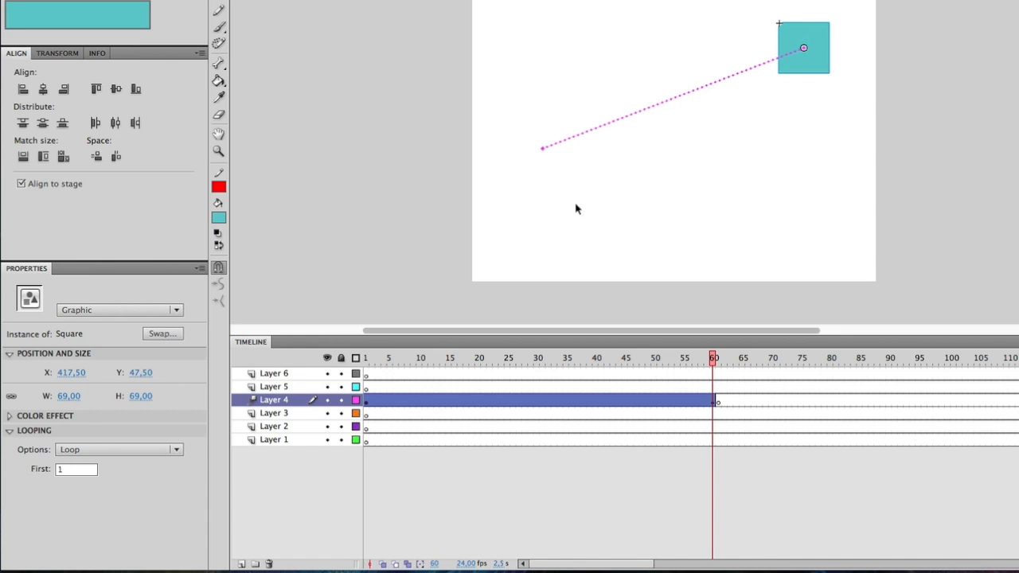
# Reposition the tweened square to about X 219, Y 253 at frame 16 and about X 235, Y 62 at frame 42.
pyautogui.click(454, 358)
pyautogui.moveTo(453, 360); pyautogui.dragTo(453, 405)
pyautogui.click(454, 407)
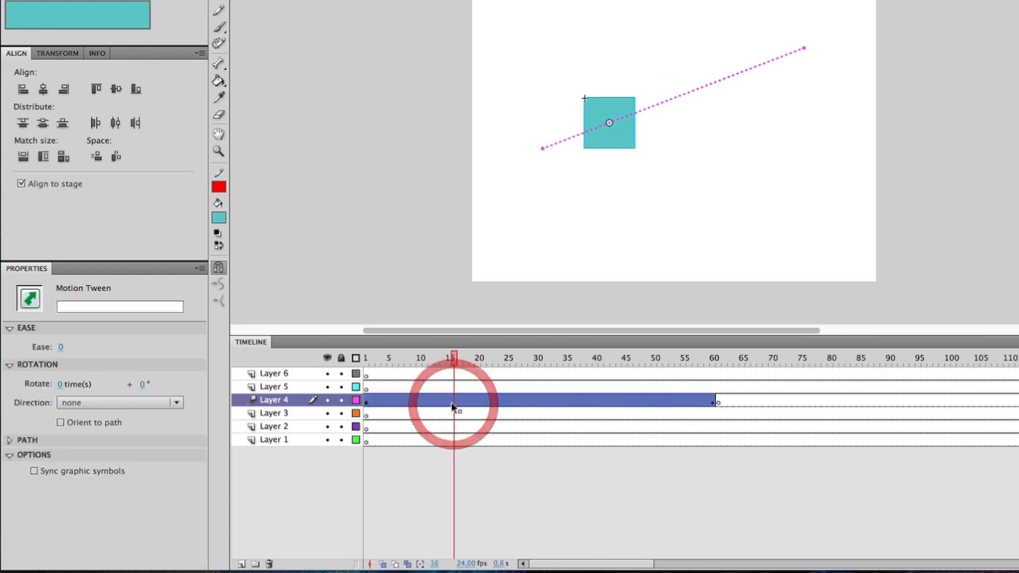
pyautogui.click(455, 407)
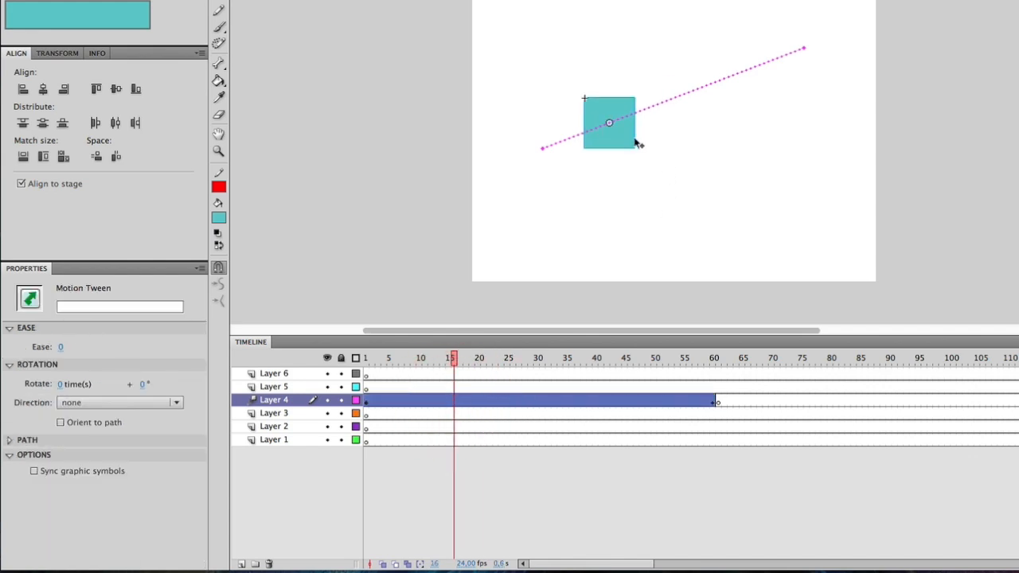
pyautogui.moveTo(628, 142); pyautogui.dragTo(678, 217)
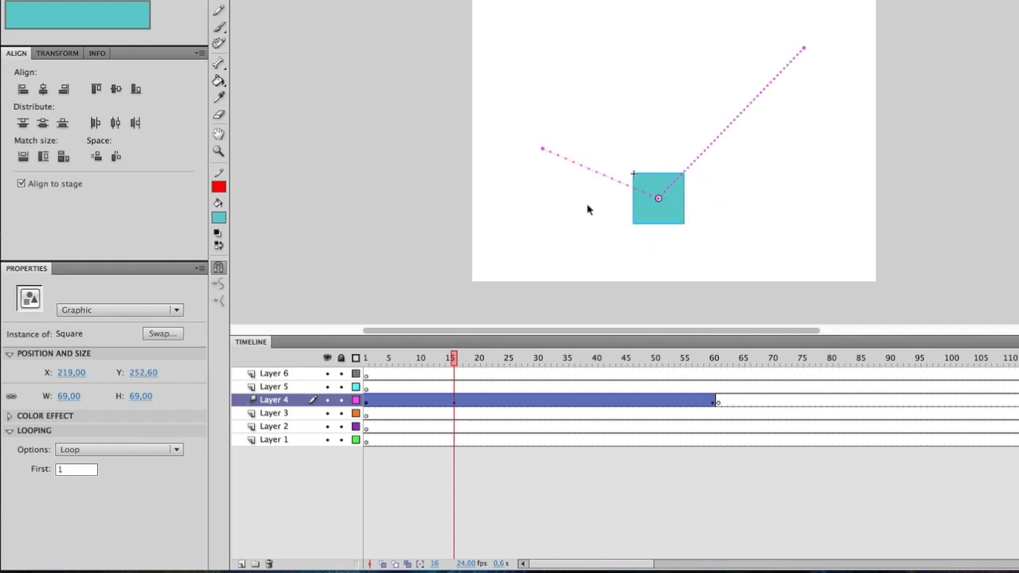
pyautogui.moveTo(457, 361); pyautogui.dragTo(607, 360)
pyautogui.moveTo(764, 123); pyautogui.dragTo(691, 69)
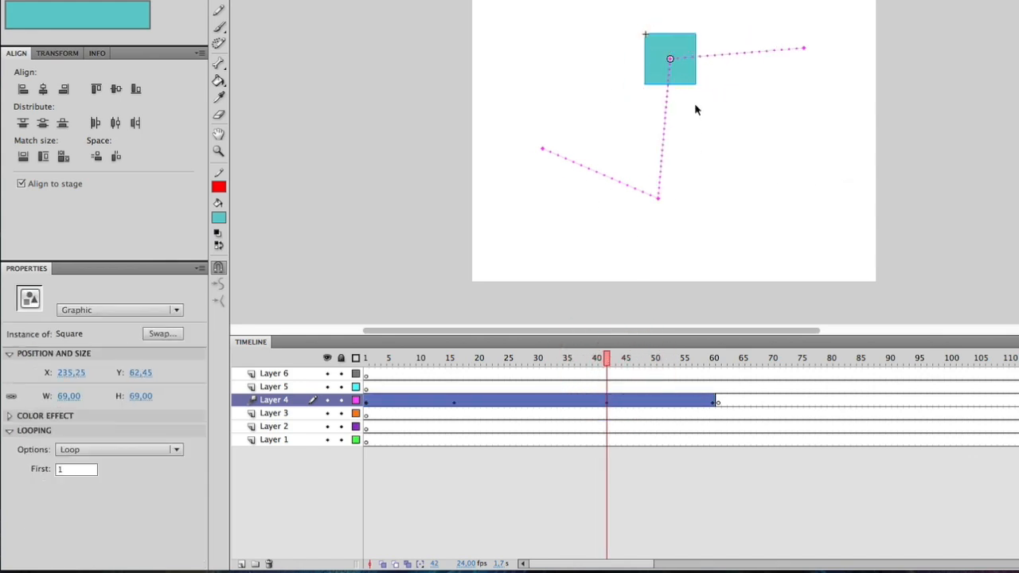
# Bend the three straight segments of the square's motion path into smooth curves with the Selection tool.
pyautogui.moveTo(611, 178); pyautogui.dragTo(614, 207)
pyautogui.moveTo(664, 146); pyautogui.dragTo(690, 147)
pyautogui.moveTo(723, 51); pyautogui.dragTo(677, 29)
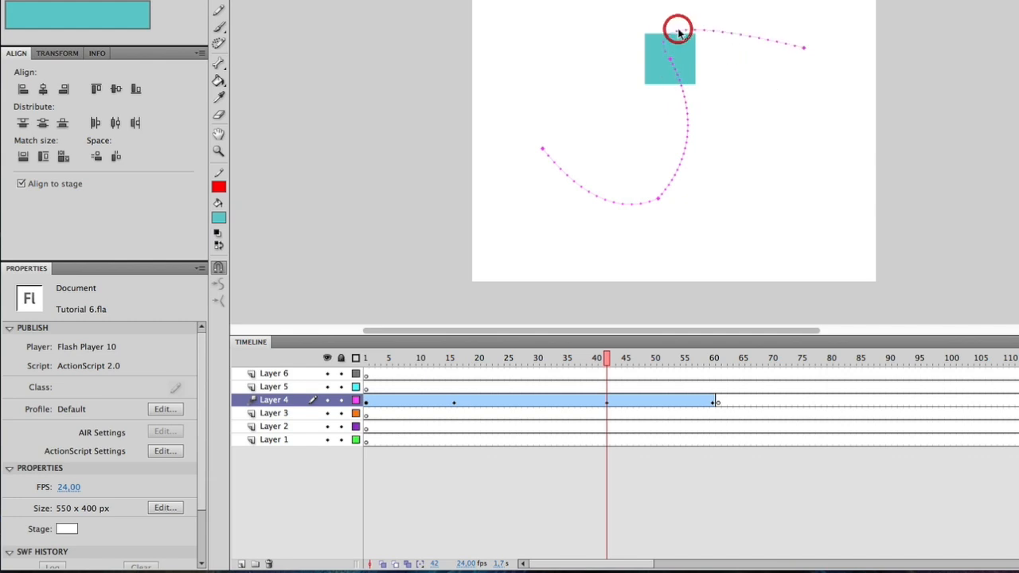
pyautogui.moveTo(681, 160); pyautogui.dragTo(685, 171)
# Play the curved-path tween from frame 1 and scrub the playhead back to frame 26.
pyautogui.moveTo(604, 359); pyautogui.dragTo(334, 380)
pyautogui.press('Return')
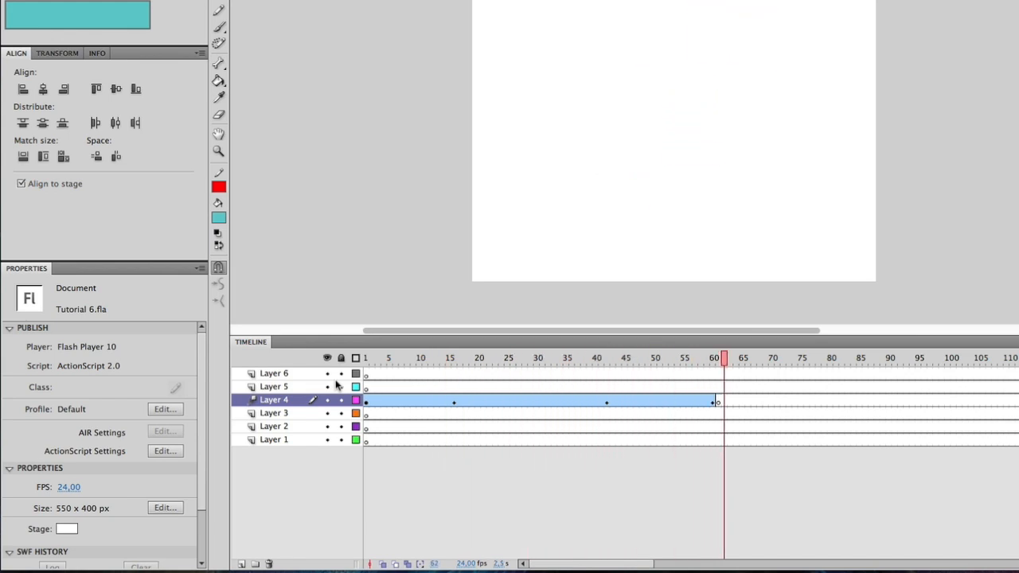
pyautogui.moveTo(579, 360); pyautogui.dragTo(510, 359)
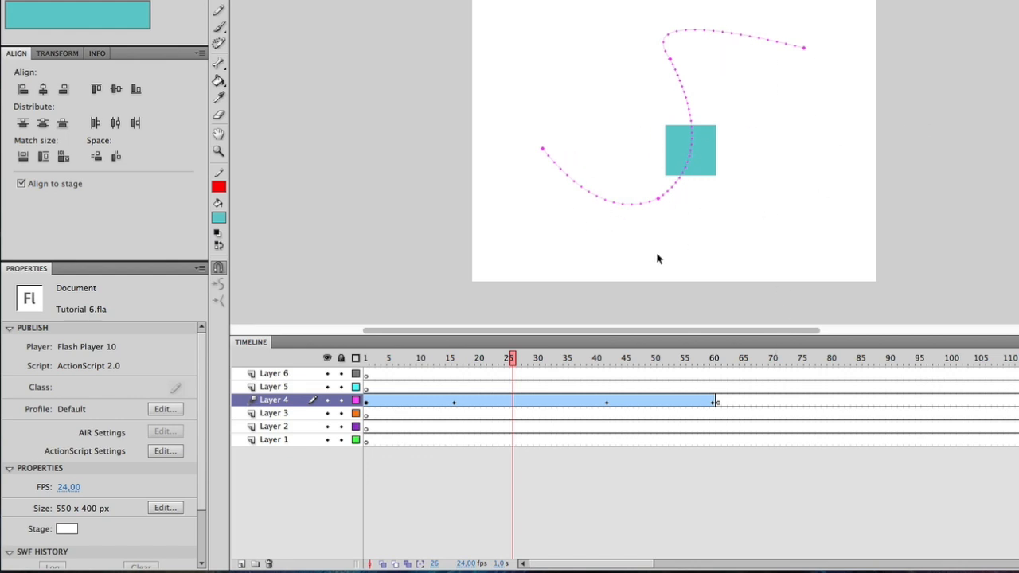
# Scale the Layer 4 tween's motion path proportionally to a width of 333.
pyautogui.click(458, 402)
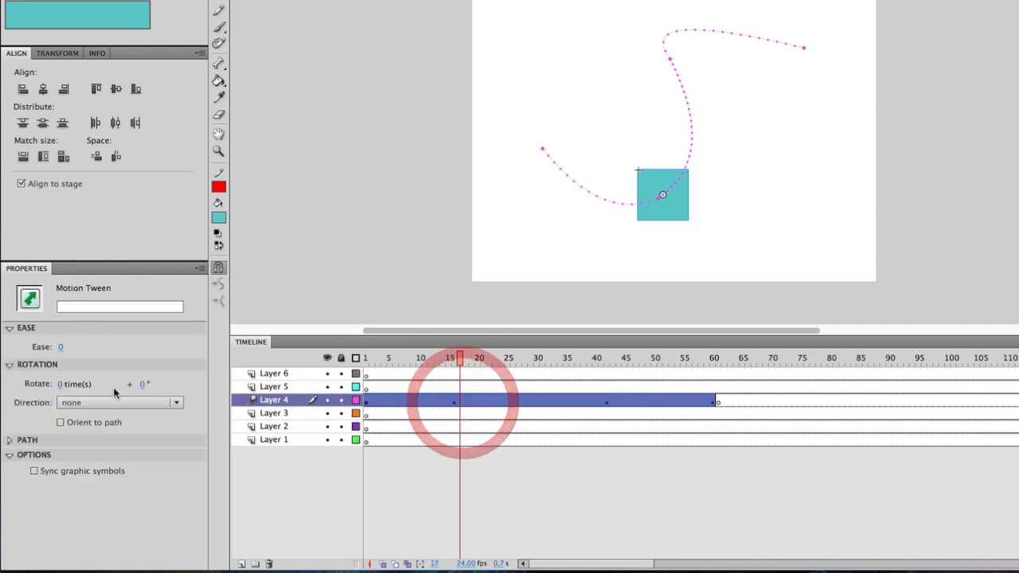
pyautogui.click(19, 440)
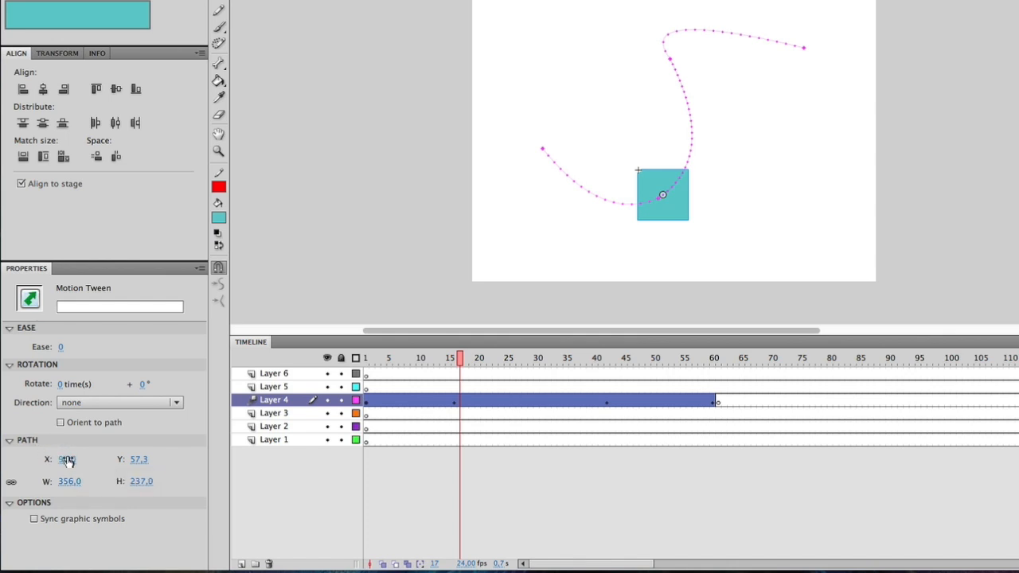
pyautogui.moveTo(68, 460); pyautogui.dragTo(78, 487)
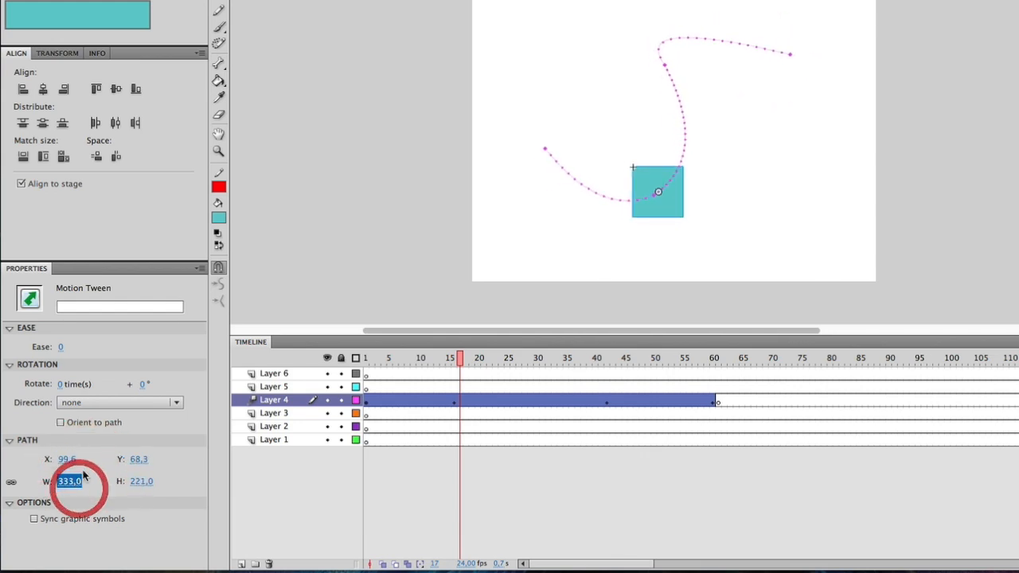
pyautogui.click(23, 442)
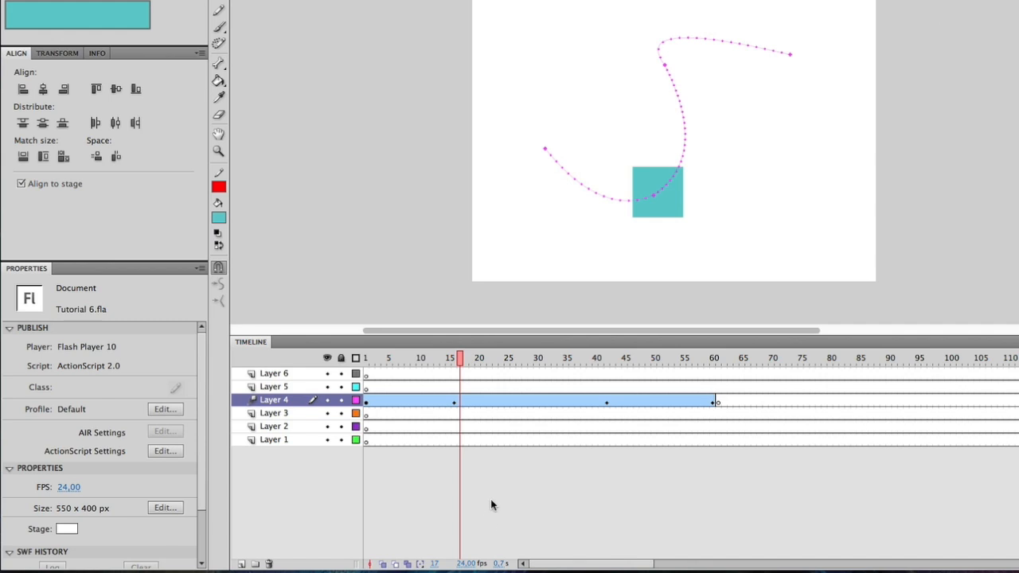
# Convert the Layer 4 motion tween to a frame by frame animation.
pyautogui.click(435, 400)
pyautogui.moveTo(430, 358); pyautogui.dragTo(467, 360)
pyautogui.click(514, 401)
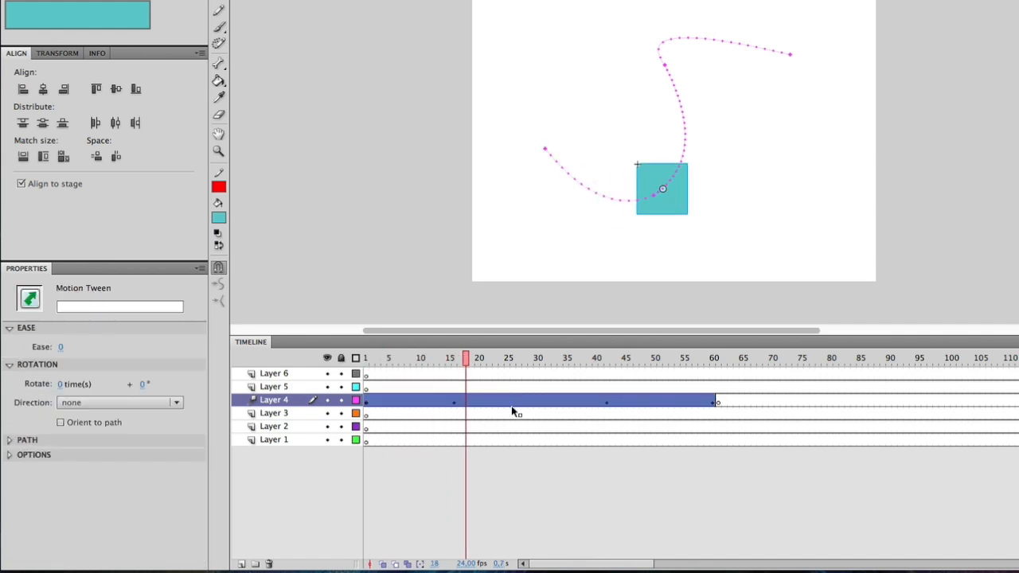
pyautogui.click(438, 404)
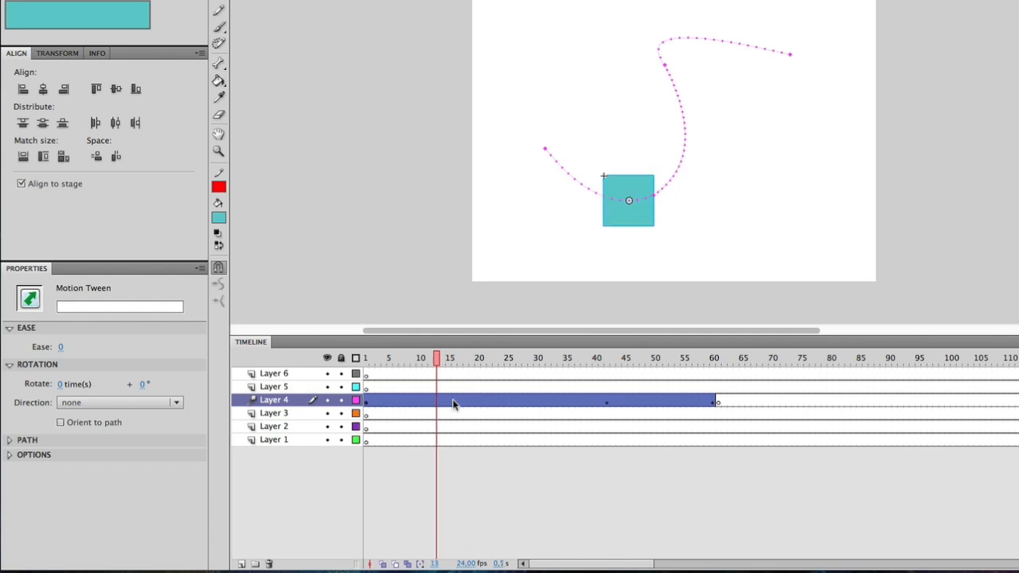
pyautogui.rightClick(453, 403)
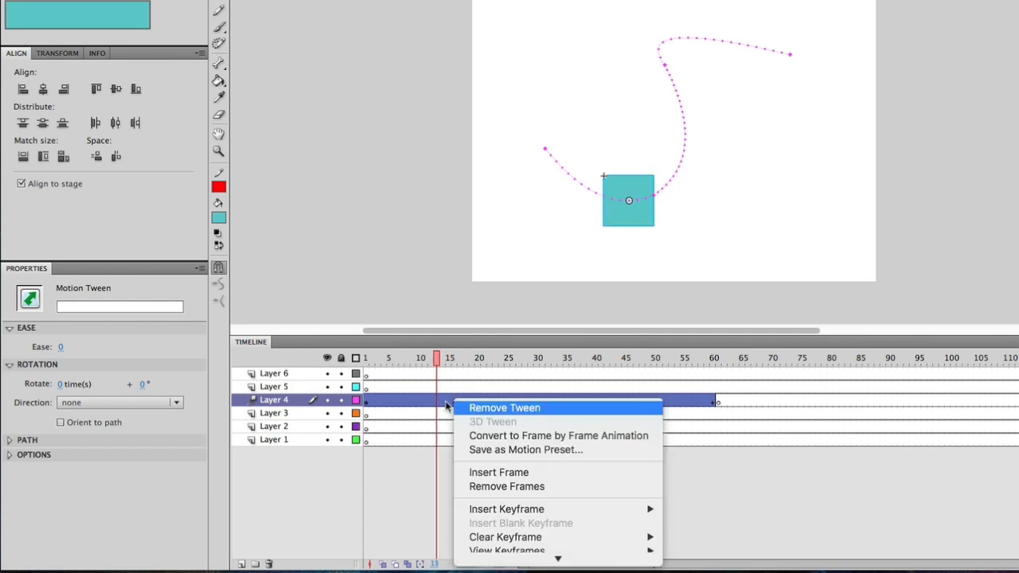
pyautogui.click(544, 438)
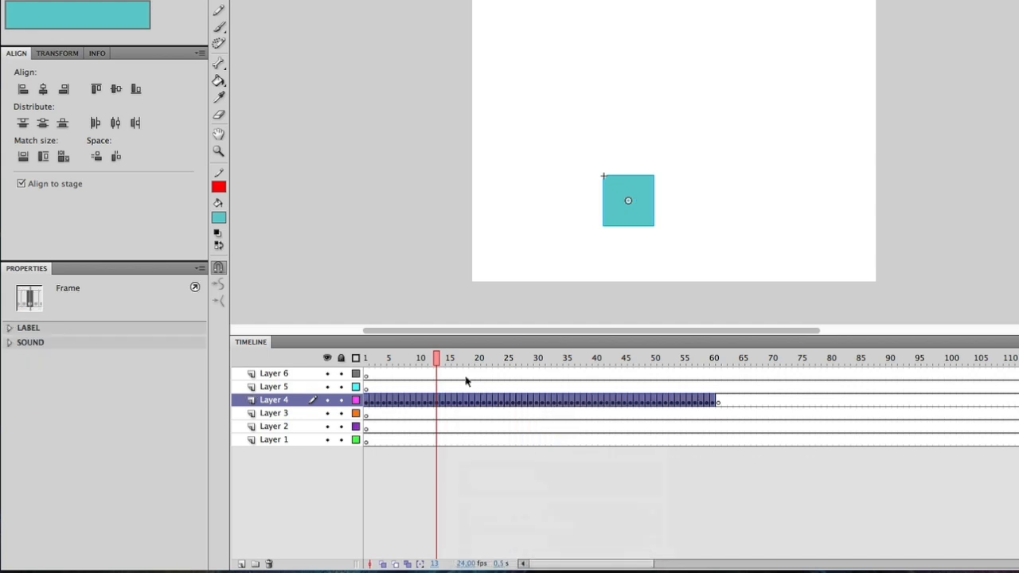
# Try moving the square in its frame 18 keyframe, undo the moves, and scrub the playhead back towards the start.
pyautogui.moveTo(443, 362); pyautogui.dragTo(469, 413)
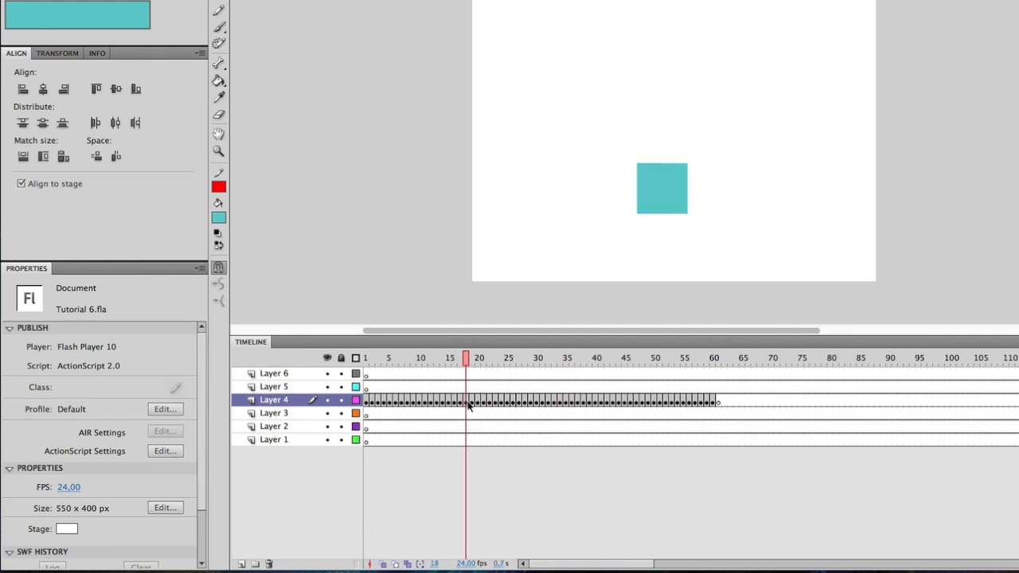
pyautogui.click(675, 199)
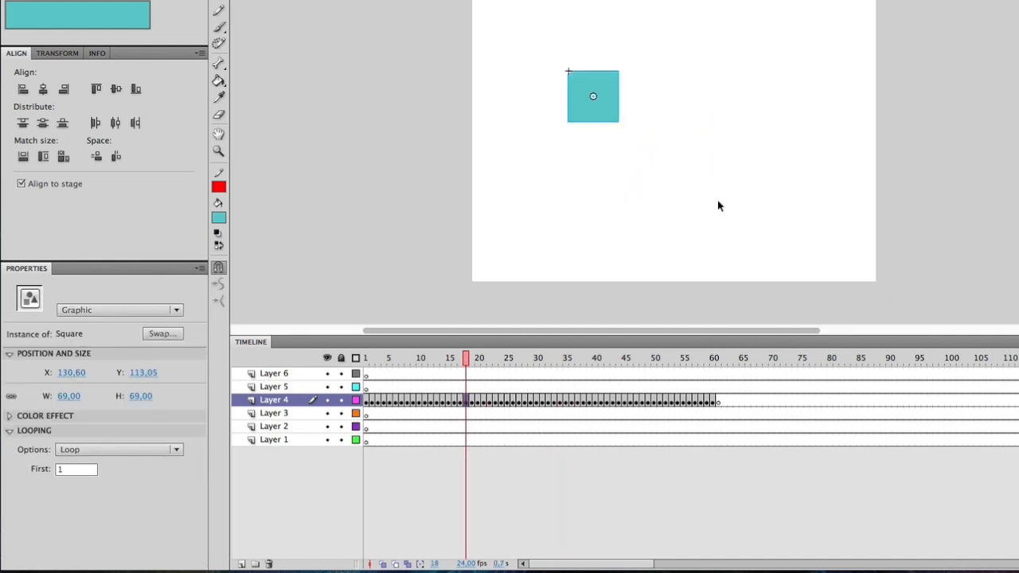
pyautogui.moveTo(661, 199); pyautogui.dragTo(768, 242)
pyautogui.hotkey('ctrl', 'z')
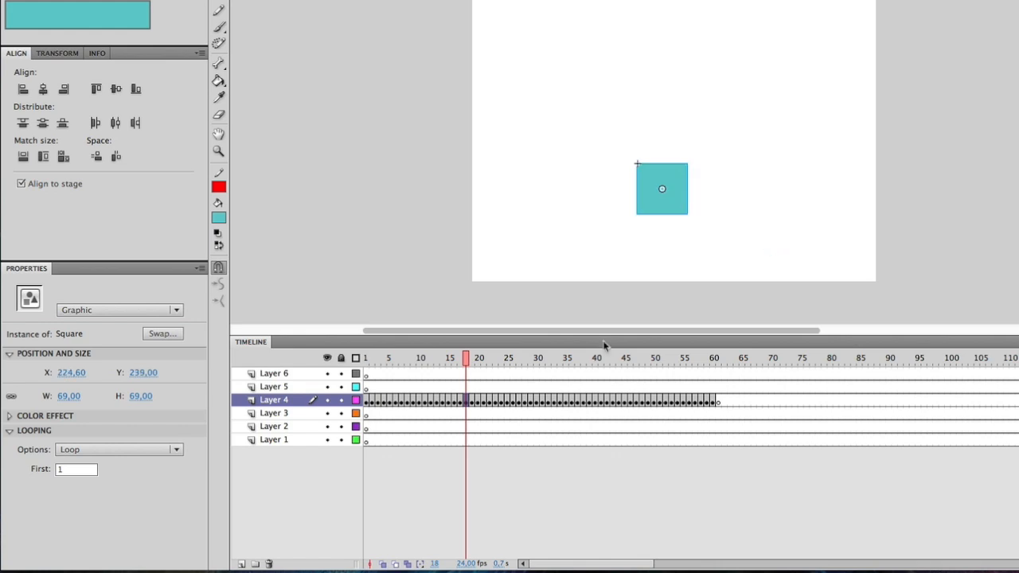
pyautogui.moveTo(466, 359); pyautogui.dragTo(371, 360)
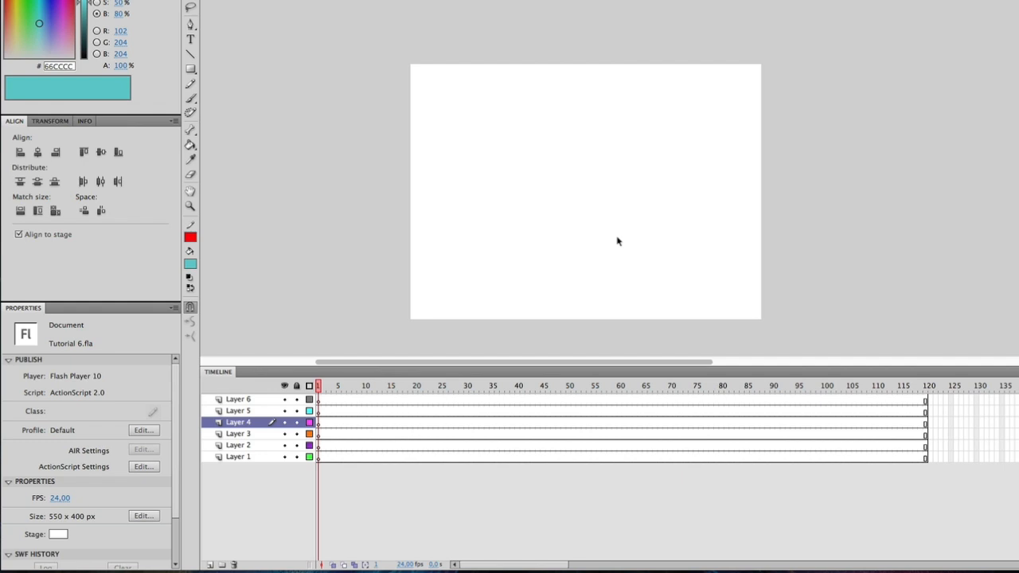
# Place the Desert Background symbol on Layer 2, filling the stage from its lower-left corner at X 0, Y 91.
pyautogui.click(319, 447)
pyautogui.moveTo(1013, 107); pyautogui.dragTo(594, 232)
pyautogui.click(83, 183)
pyautogui.click(58, 186)
# Place the Foreground Tile symbol on Layer 3 and align it to the stage's left and bottom edges.
pyautogui.click(319, 436)
pyautogui.moveTo(1013, 119); pyautogui.dragTo(509, 276)
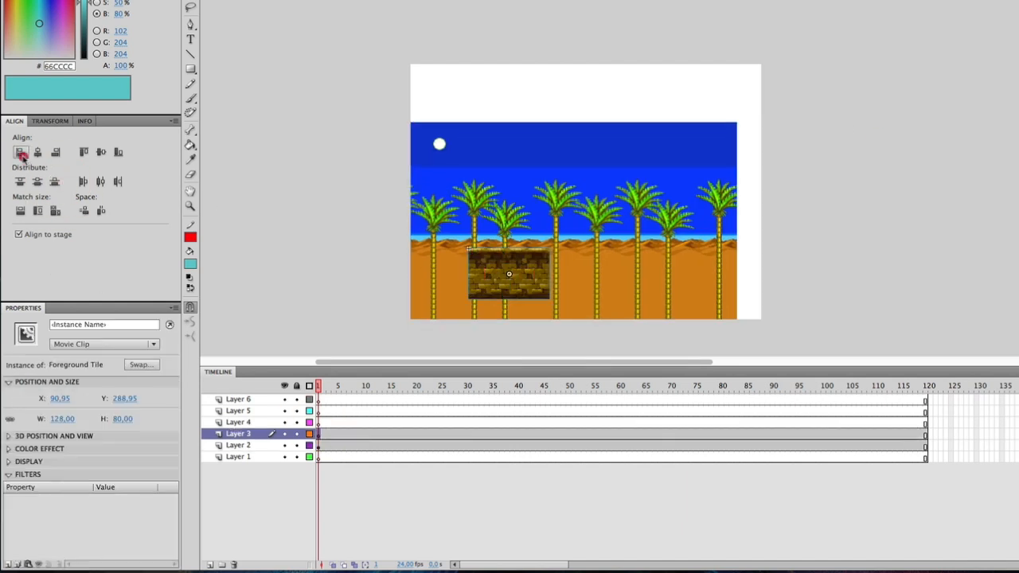
pyautogui.click(21, 154)
pyautogui.click(118, 152)
# Paste three copies of the foreground tile and line them up side by side along the bottom of the stage.
pyautogui.press('super+c')
pyautogui.press('super+v')
pyautogui.moveTo(625, 158); pyautogui.dragTo(534, 300)
pyautogui.press('super+v')
pyautogui.moveTo(584, 157); pyautogui.dragTo(574, 300)
pyautogui.press('super+v')
pyautogui.moveTo(623, 153); pyautogui.dragTo(697, 296)
# Place the Sonic Walking symbol on Layer 5, standing on the ground tiles at X 52, Y 320.
pyautogui.click(319, 412)
pyautogui.press('super+equal')
pyautogui.scroll(-5, 590, 318)
pyautogui.moveTo(589, 364); pyautogui.dragTo(565, 364)
pyautogui.scroll(2, 413, 176)
pyautogui.moveTo(1012, 144); pyautogui.dragTo(296, 76)
pyautogui.moveTo(296, 76); pyautogui.dragTo(402, 208)
pyautogui.click(251, 157)
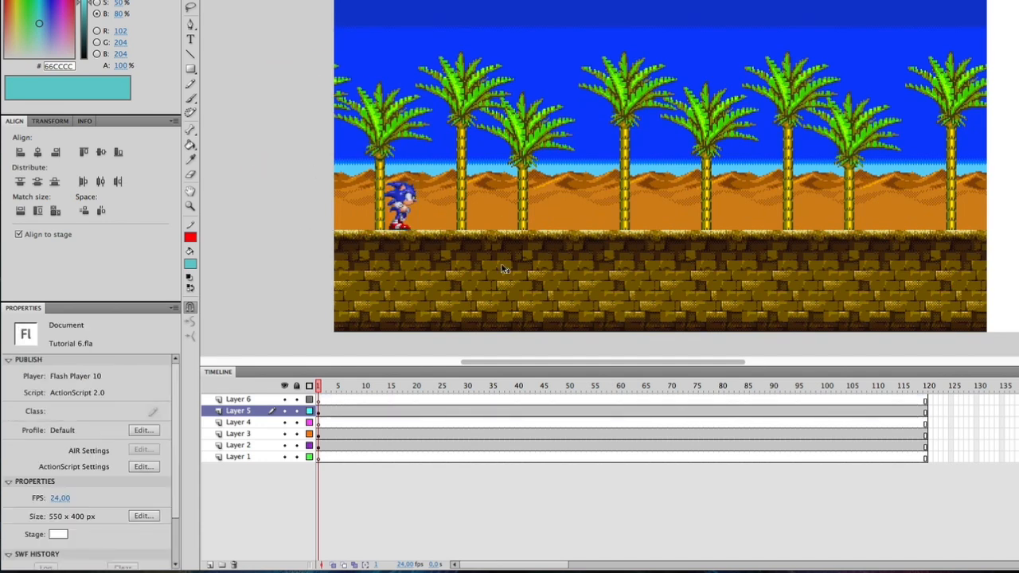
# Select the desert background, a foreground tile and the Sonic instance in turn to inspect their properties.
pyautogui.click(592, 92)
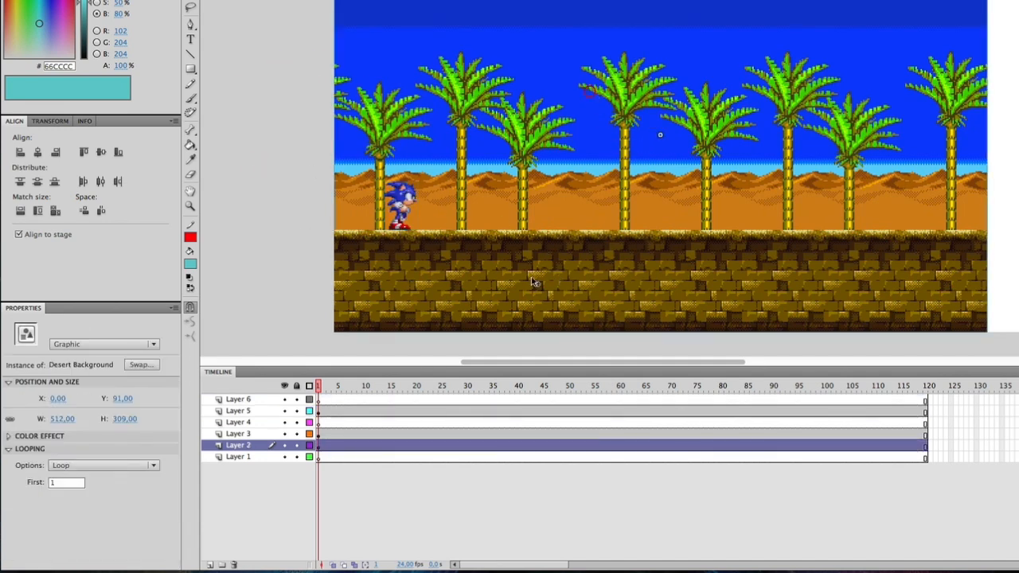
pyautogui.click(506, 281)
pyautogui.click(447, 283)
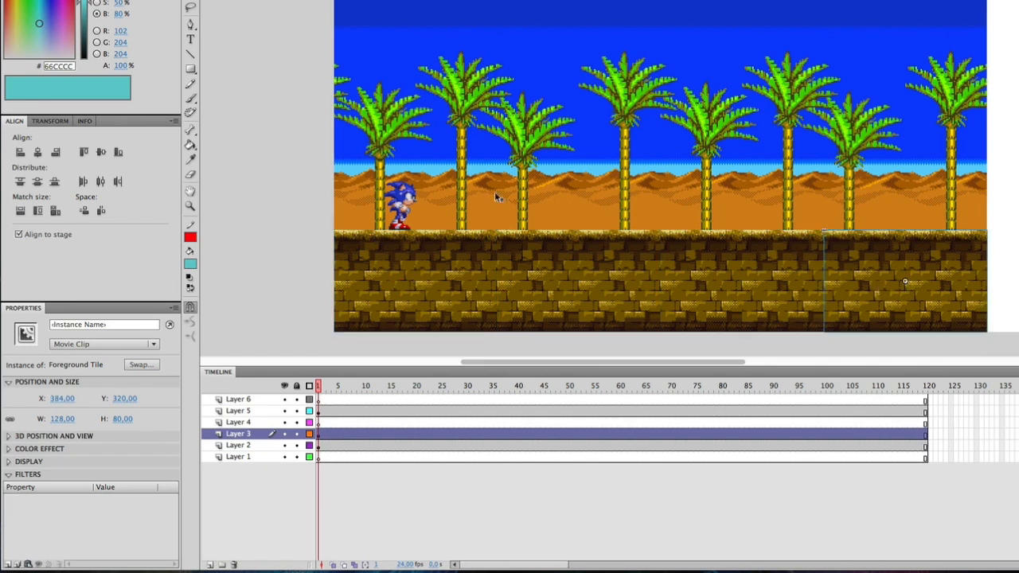
pyautogui.click(402, 198)
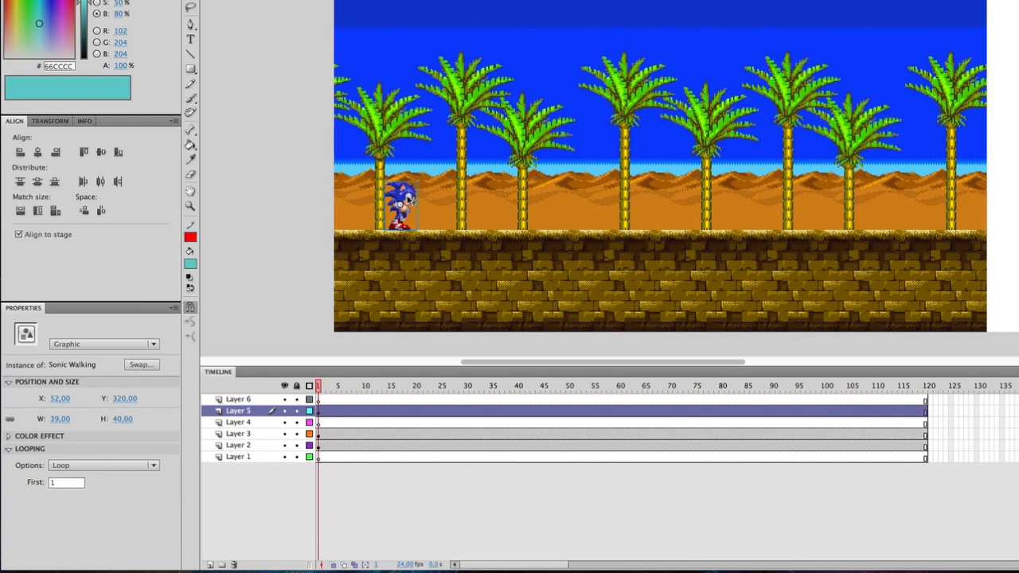
# Open the Sonic Walking symbol for editing, scrub its walk cycle to frame 16, and return to the main timeline.
pyautogui.doubleClick(408, 197)
pyautogui.moveTo(320, 389); pyautogui.dragTo(422, 398)
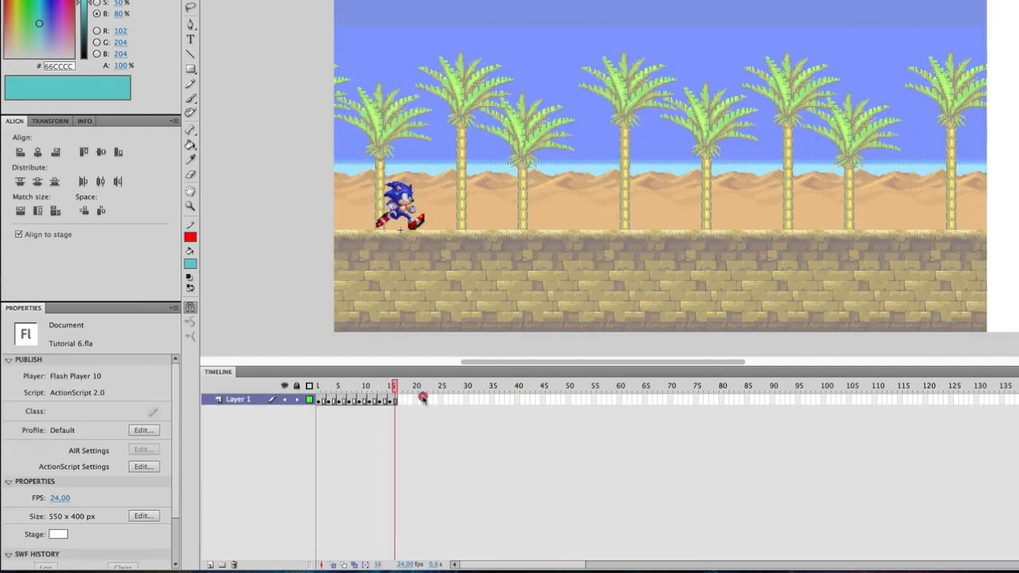
pyautogui.doubleClick(364, 189)
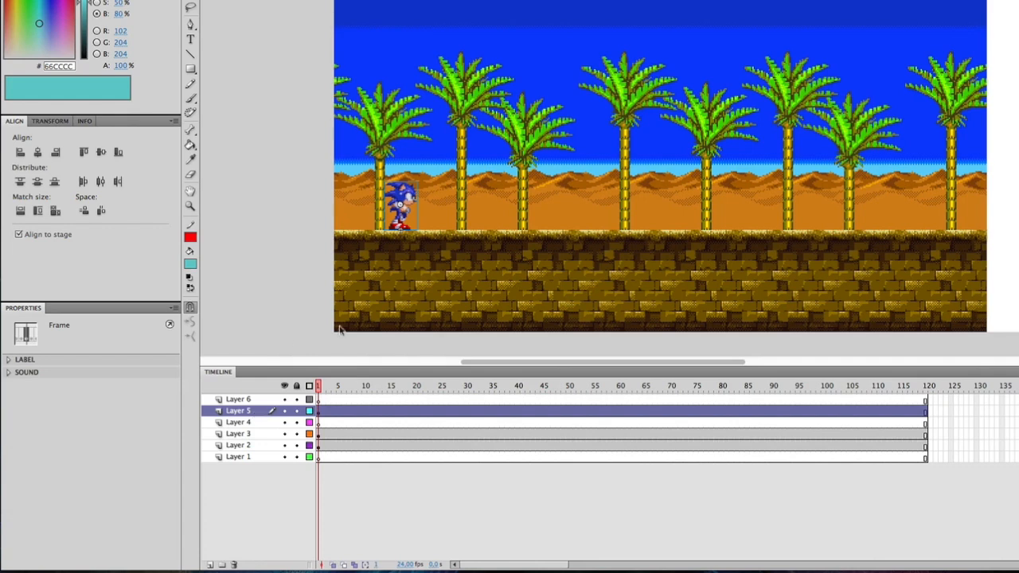
# Scrub the main timeline to preview Sonic's looping walk cycle, and return the playhead to frame 1.
pyautogui.click(413, 200)
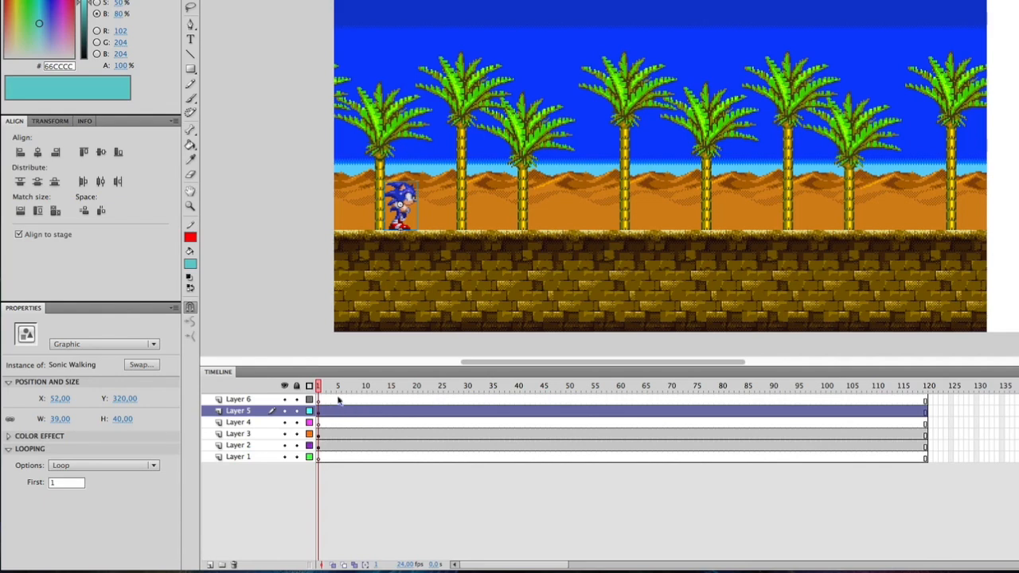
pyautogui.moveTo(319, 387); pyautogui.dragTo(293, 400)
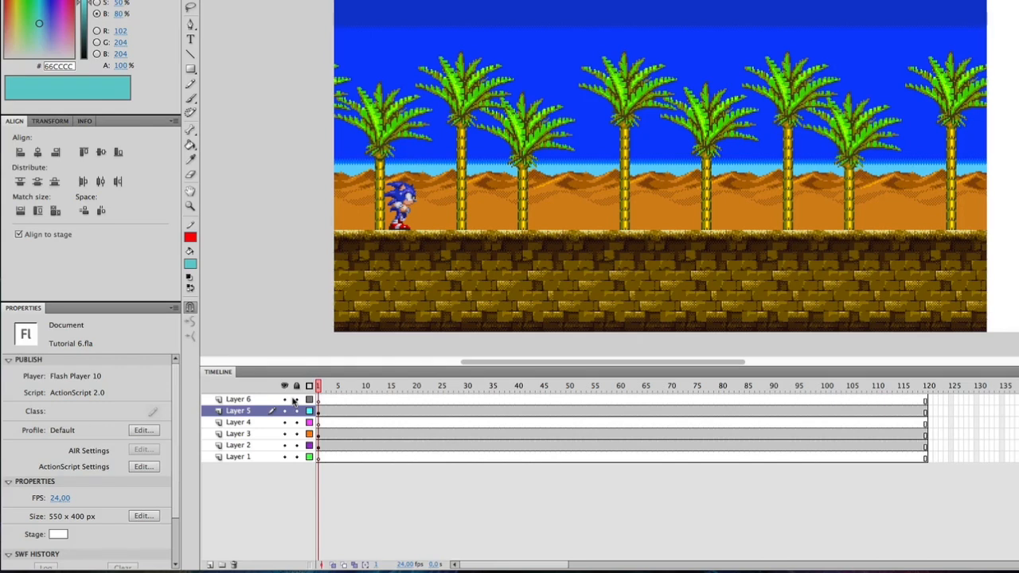
pyautogui.moveTo(318, 389); pyautogui.dragTo(275, 394)
# Insert a keyframe at frame 39 of Layer 5 and move Sonic there straight across to the last palm tree on the stage.
pyautogui.click(480, 412)
pyautogui.click(486, 411)
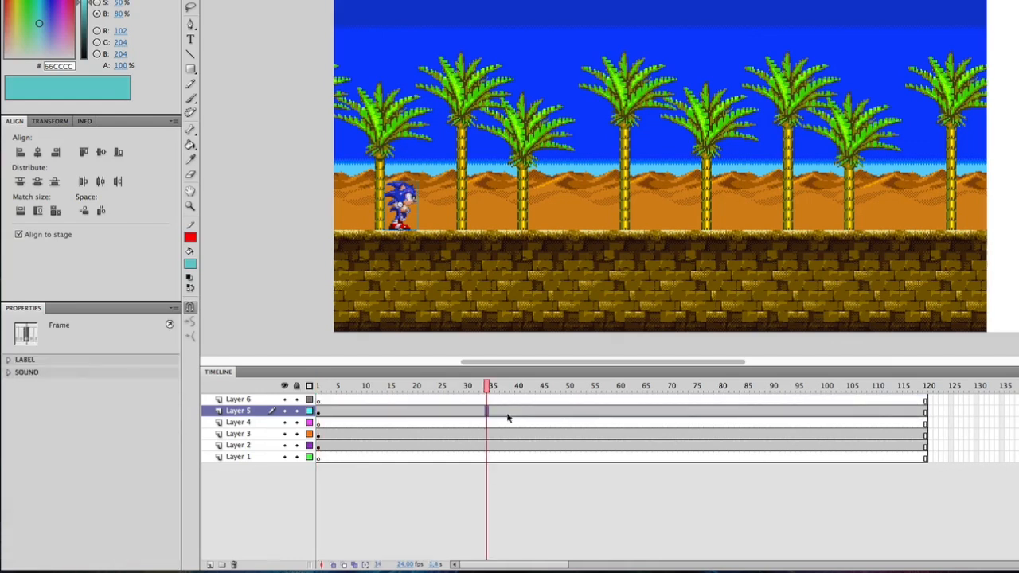
pyautogui.rightClick(510, 407)
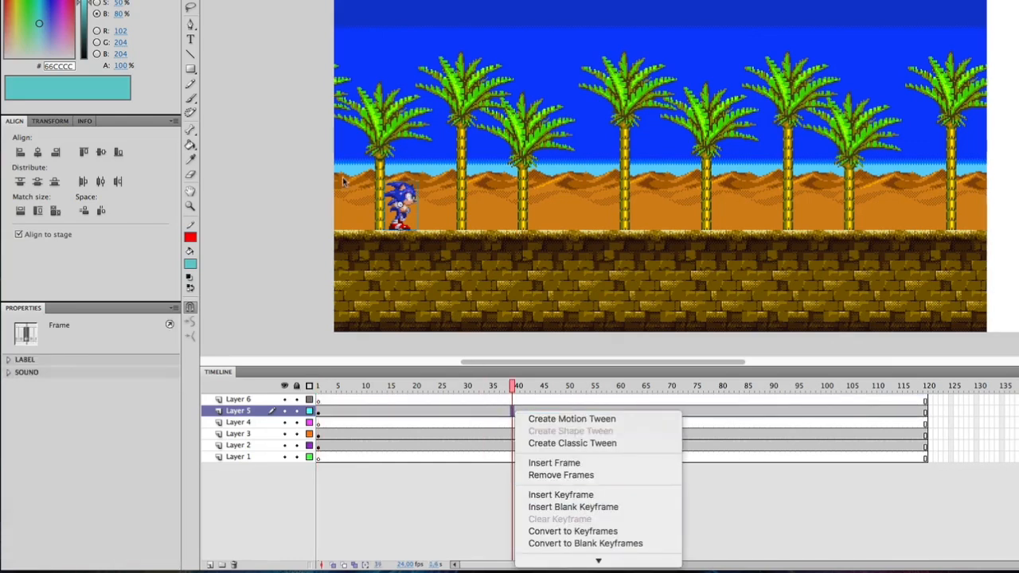
pyautogui.click(291, 155)
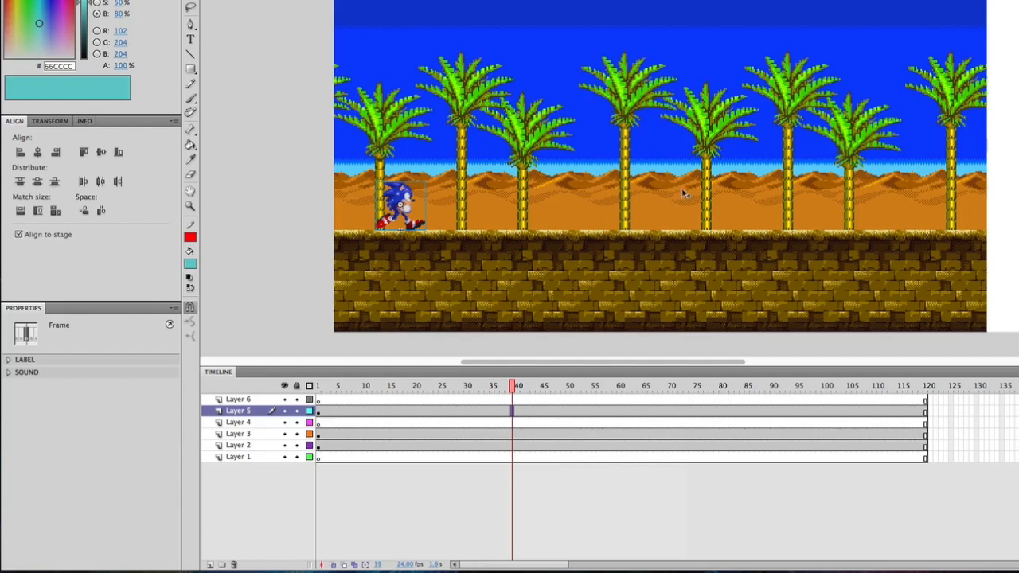
pyautogui.rightClick(514, 413)
pyautogui.click(555, 489)
pyautogui.moveTo(398, 206); pyautogui.dragTo(919, 207)
# Create a classic tween between the two Sonic keyframes on Layer 5 and play it from frame 1.
pyautogui.rightClick(410, 414)
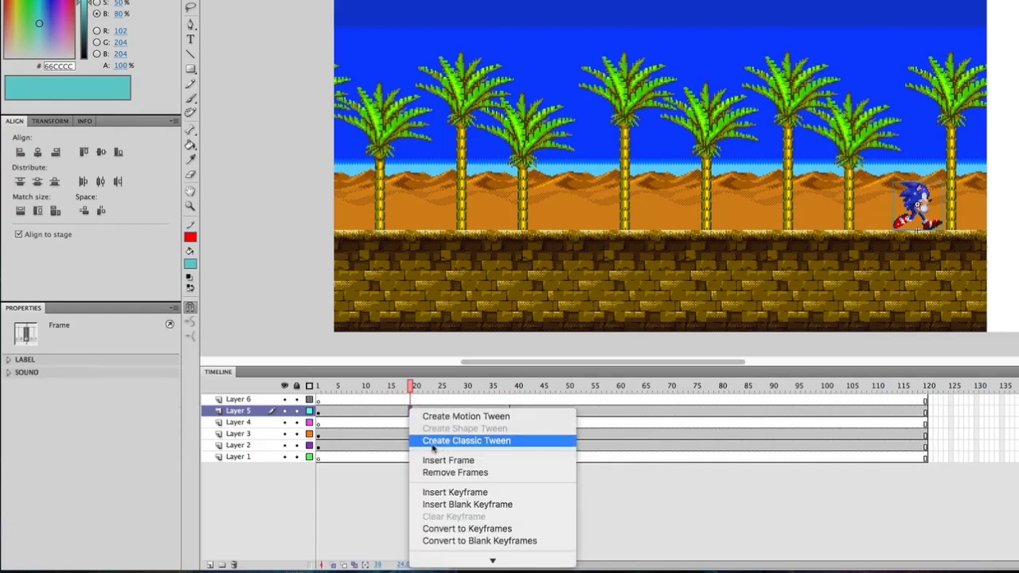
pyautogui.click(440, 442)
pyautogui.moveTo(446, 387); pyautogui.dragTo(309, 390)
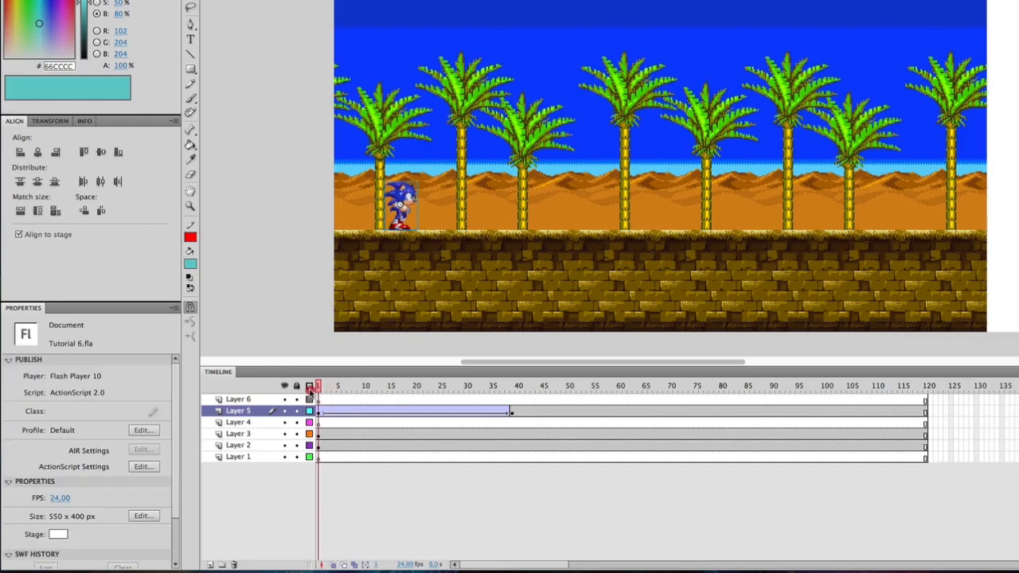
pyautogui.press('Return')
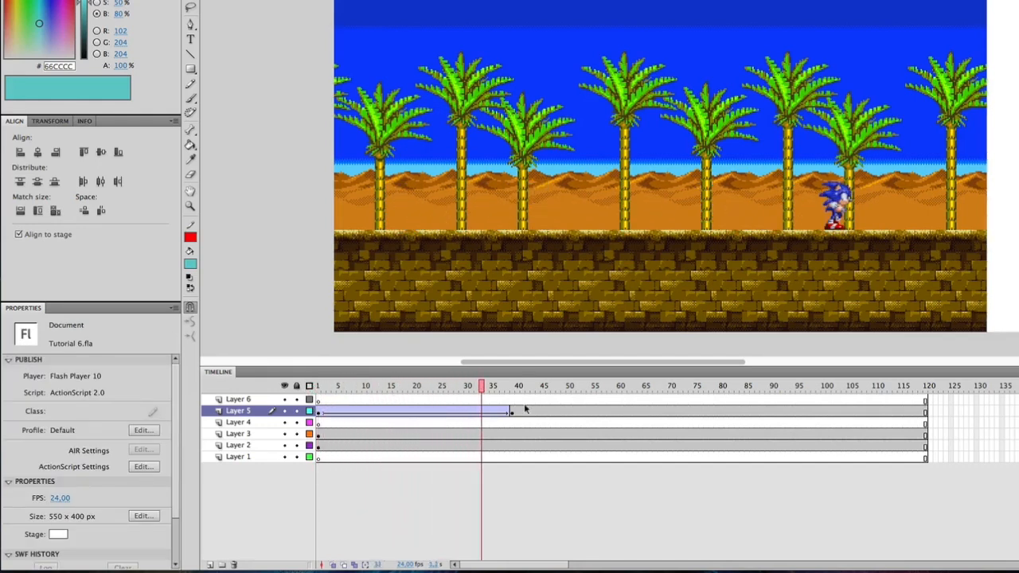
# Slow Sonic's walk by moving the tween's end keyframe to frame 61 and on to frame 80, playing back each timing.
pyautogui.click(512, 413)
pyautogui.moveTo(518, 419); pyautogui.dragTo(316, 410)
pyautogui.press('Return')
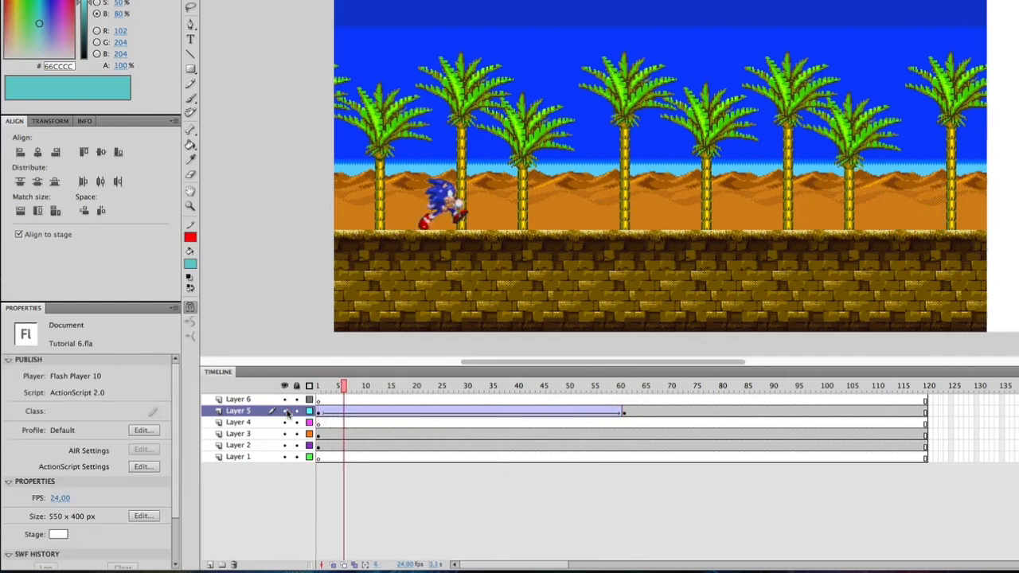
pyautogui.click(624, 413)
pyautogui.moveTo(625, 413); pyautogui.dragTo(723, 412)
pyautogui.moveTo(721, 387); pyautogui.dragTo(303, 408)
pyautogui.press('Return')
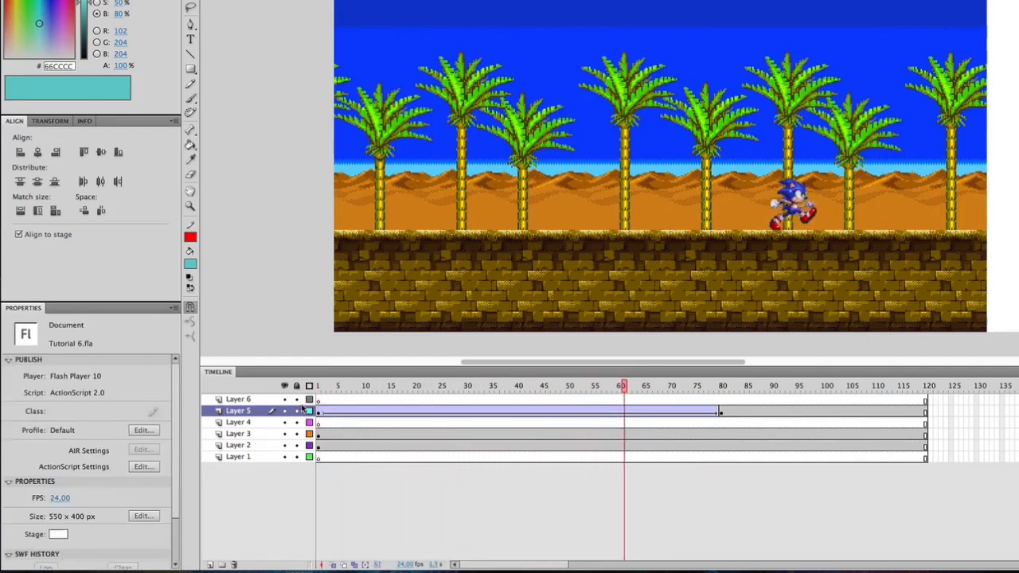
# Apply a custom ease to Layer 5's classic tween, flattening the start handle at 0% to about frame 30 and pulling back the end handle.
pyautogui.moveTo(695, 400); pyautogui.dragTo(535, 407)
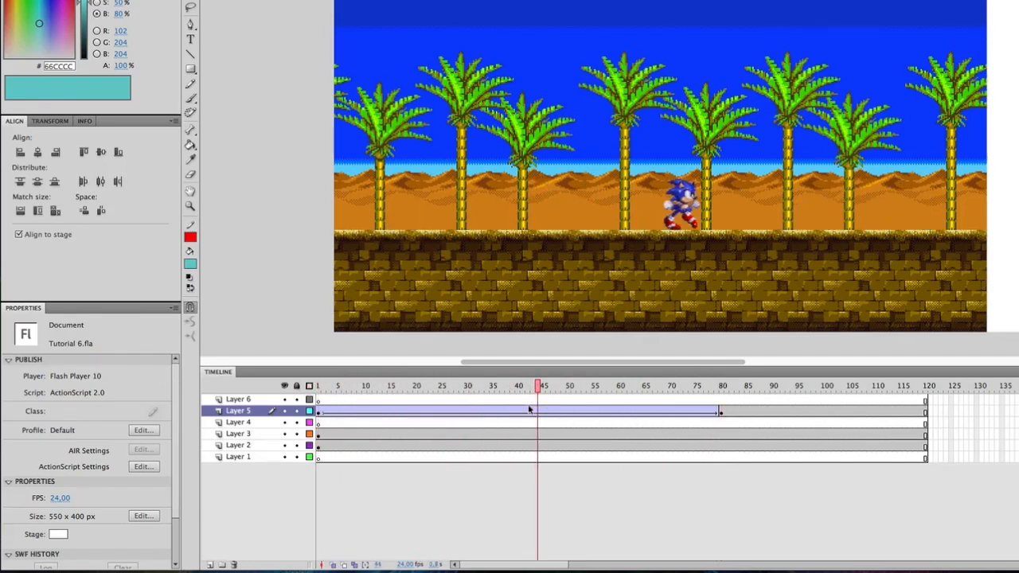
pyautogui.click(522, 410)
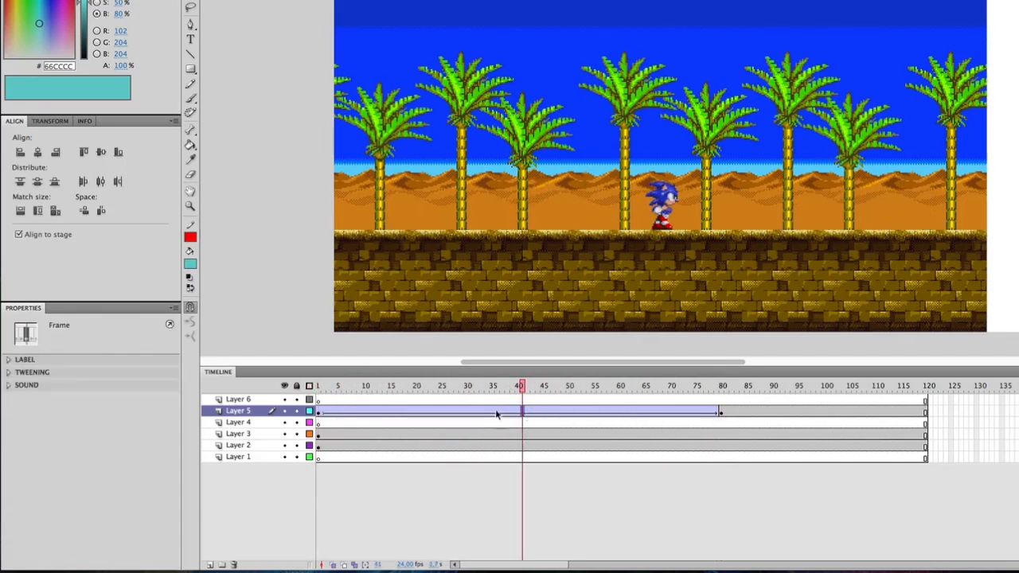
pyautogui.click(26, 374)
pyautogui.click(79, 407)
pyautogui.click(99, 383)
pyautogui.click(151, 388)
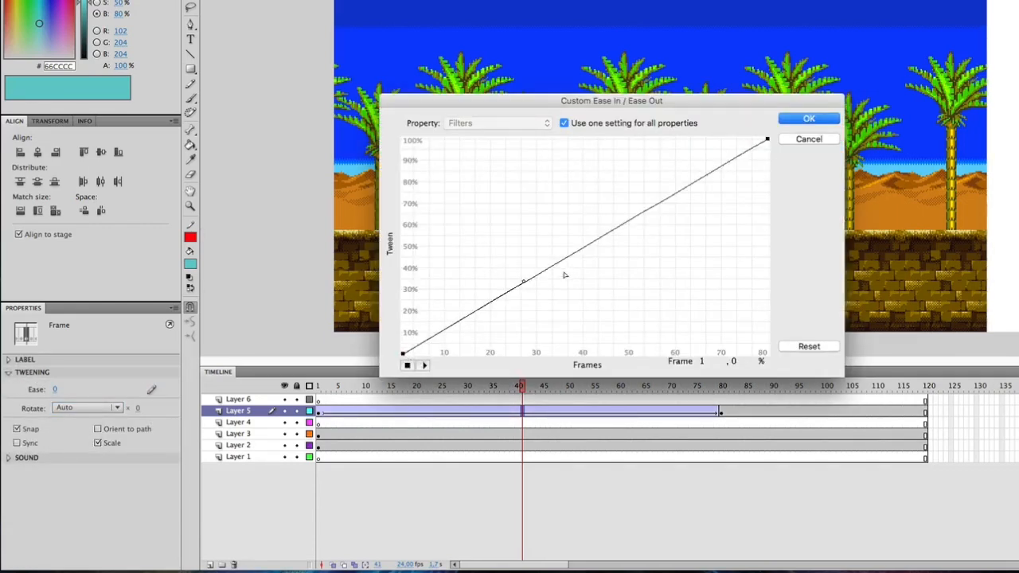
pyautogui.moveTo(526, 285); pyautogui.dragTo(534, 371)
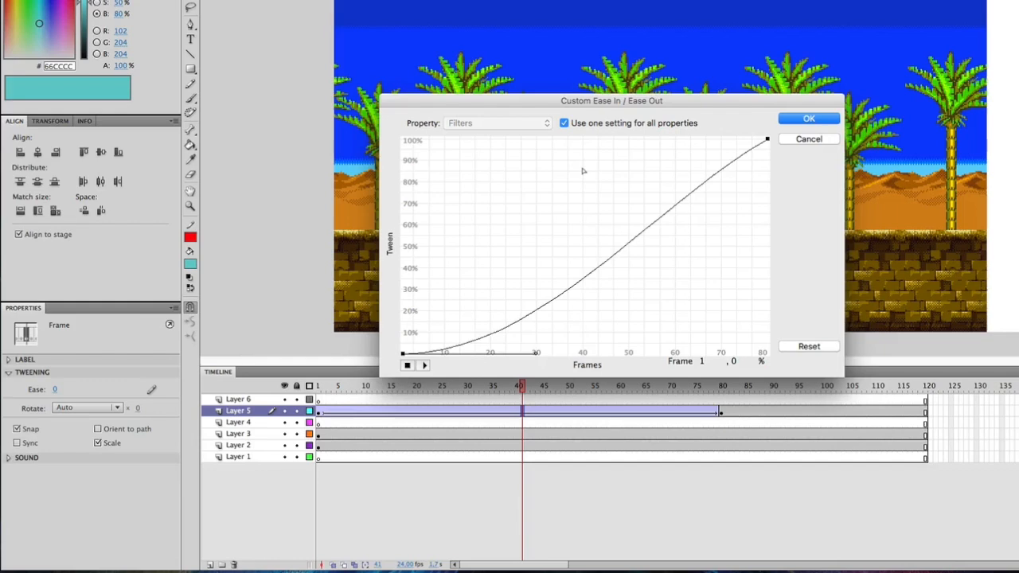
pyautogui.moveTo(766, 139); pyautogui.dragTo(614, 116)
pyautogui.click(821, 120)
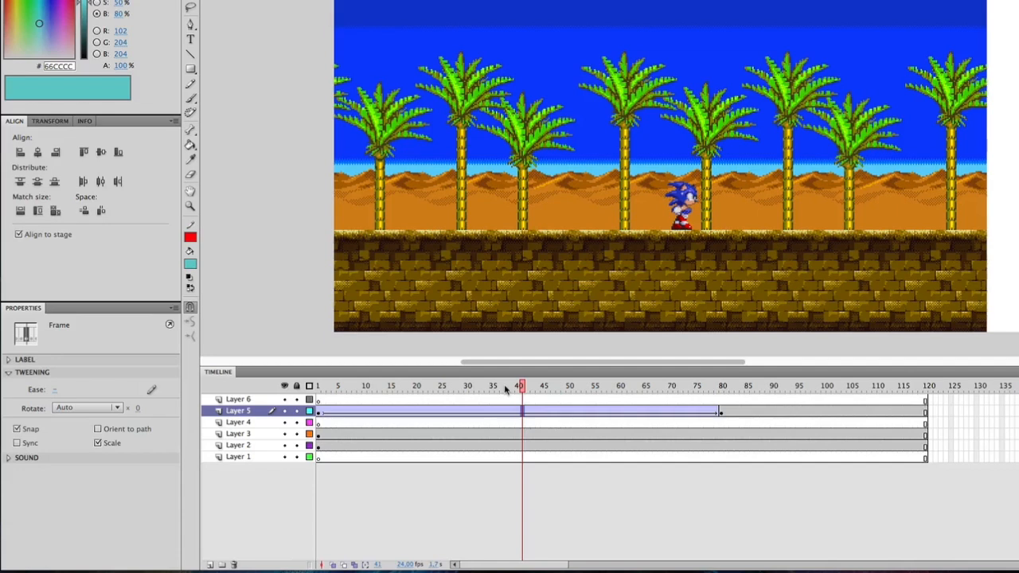
# Play the custom-eased walk from frame 1 and return the playhead to the start.
pyautogui.moveTo(505, 388); pyautogui.dragTo(318, 386)
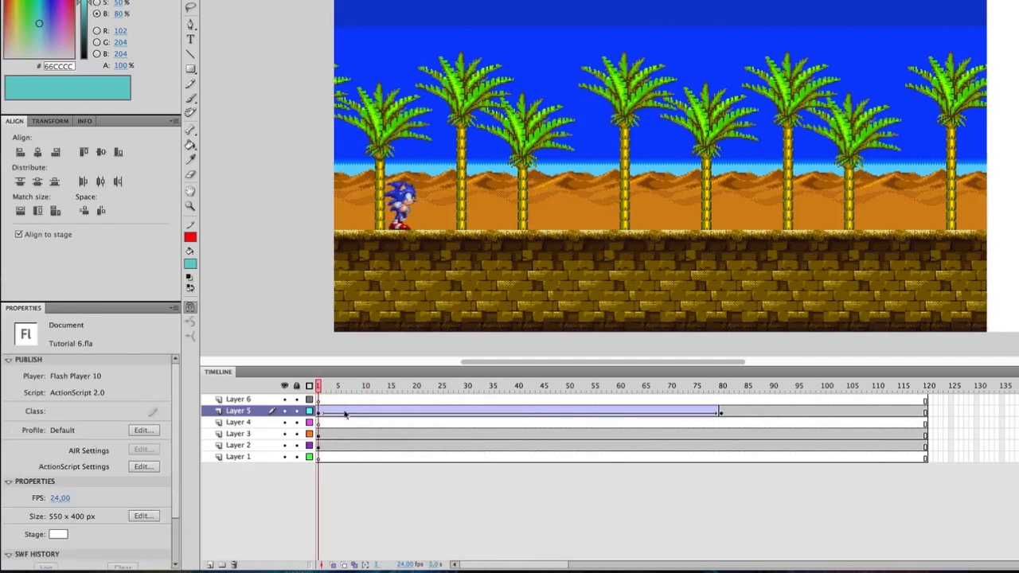
pyautogui.press('Return')
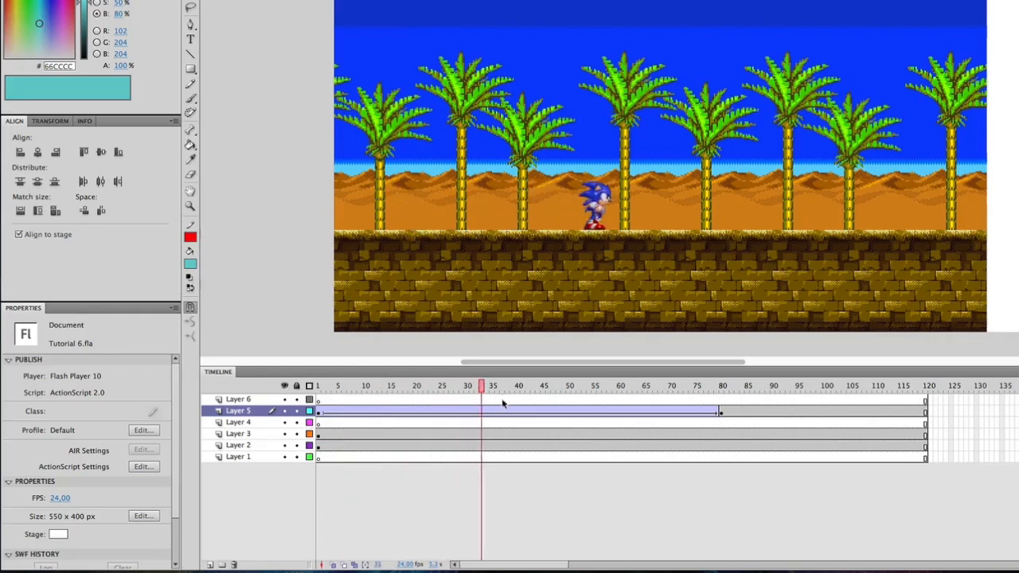
pyautogui.moveTo(720, 387); pyautogui.dragTo(307, 400)
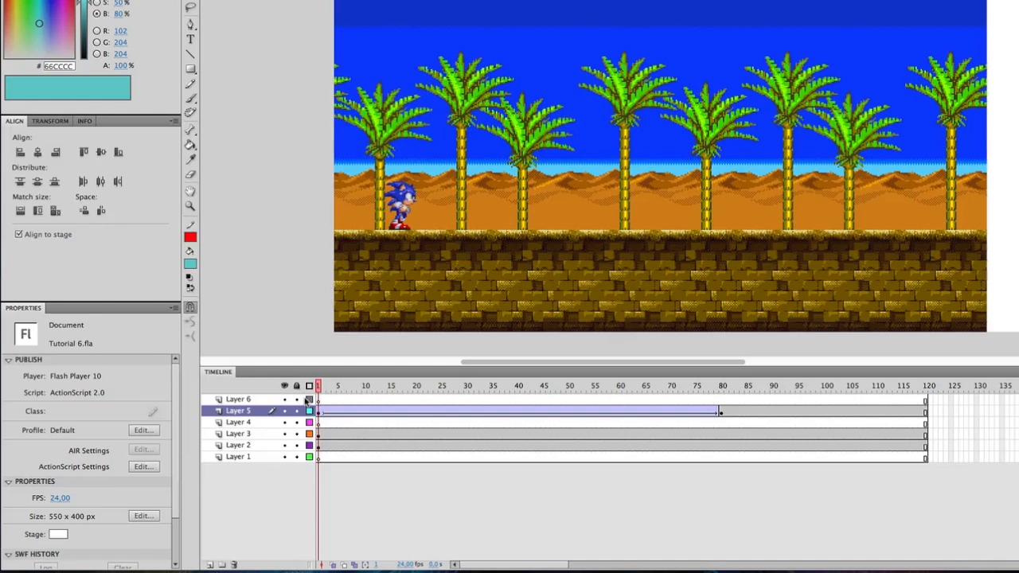
# Remove the classic tween from Layer 5 and delete Sonic from the keyframe at frame 80.
pyautogui.click(425, 411)
pyautogui.rightClick(476, 412)
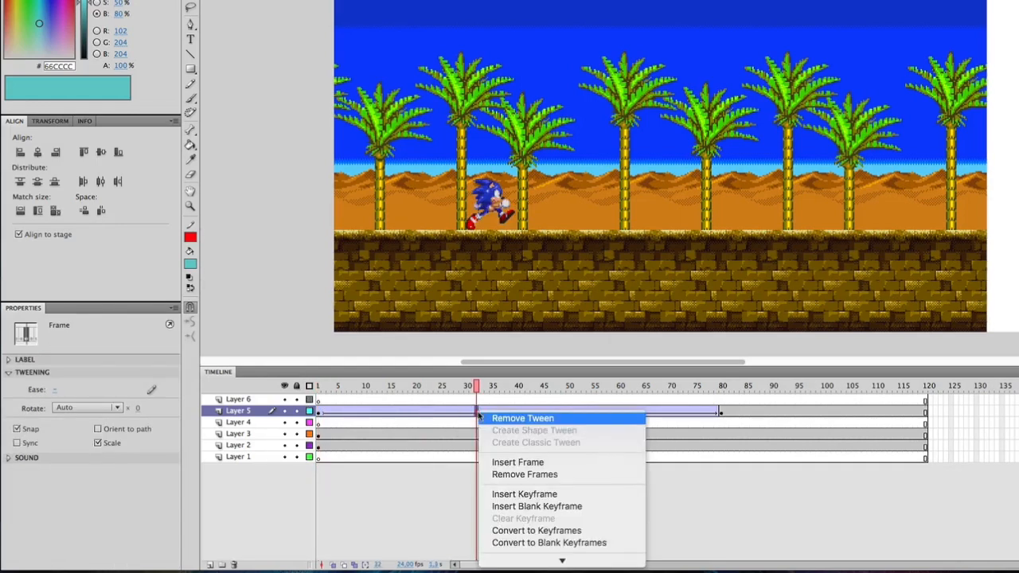
pyautogui.click(503, 418)
pyautogui.click(722, 411)
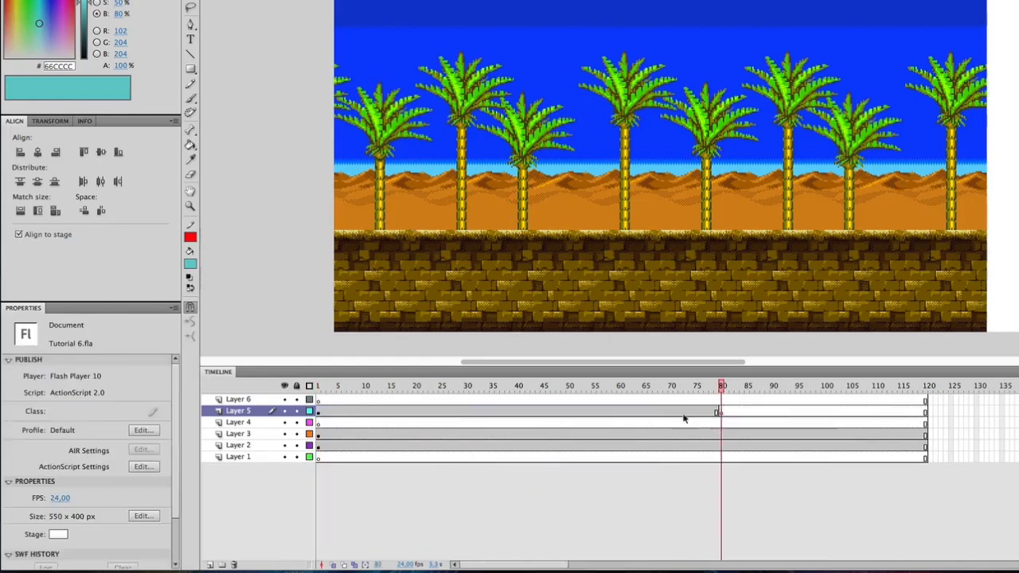
# Create a motion tween on Layer 5 that carries Sonic across the stage to the far palms by frame 79, and play it.
pyautogui.rightClick(673, 412)
pyautogui.click(684, 415)
pyautogui.moveTo(641, 386); pyautogui.dragTo(723, 412)
pyautogui.click(717, 411)
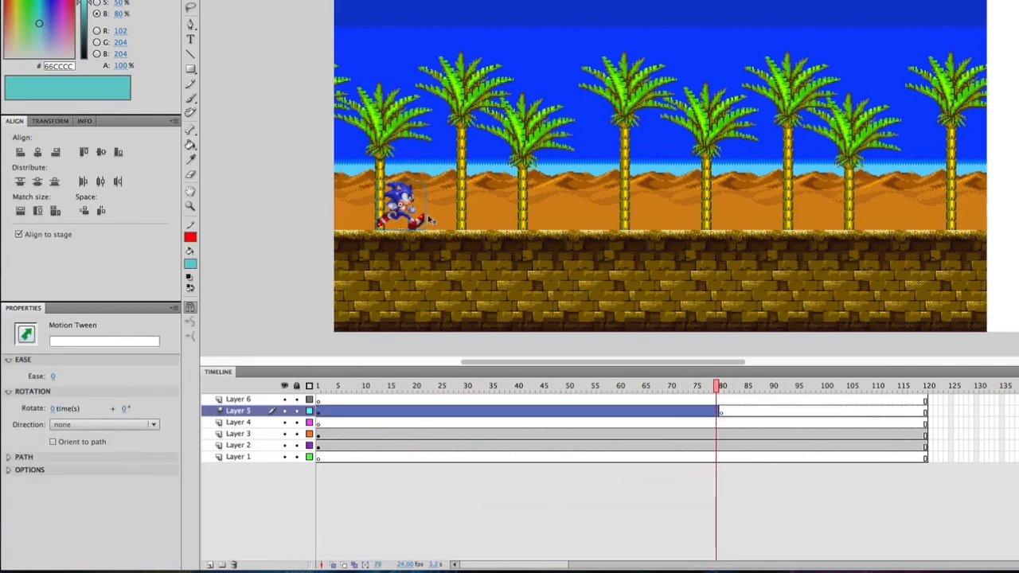
pyautogui.moveTo(400, 206); pyautogui.dragTo(895, 207)
pyautogui.moveTo(686, 387); pyautogui.dragTo(442, 403)
pyautogui.press('Return')
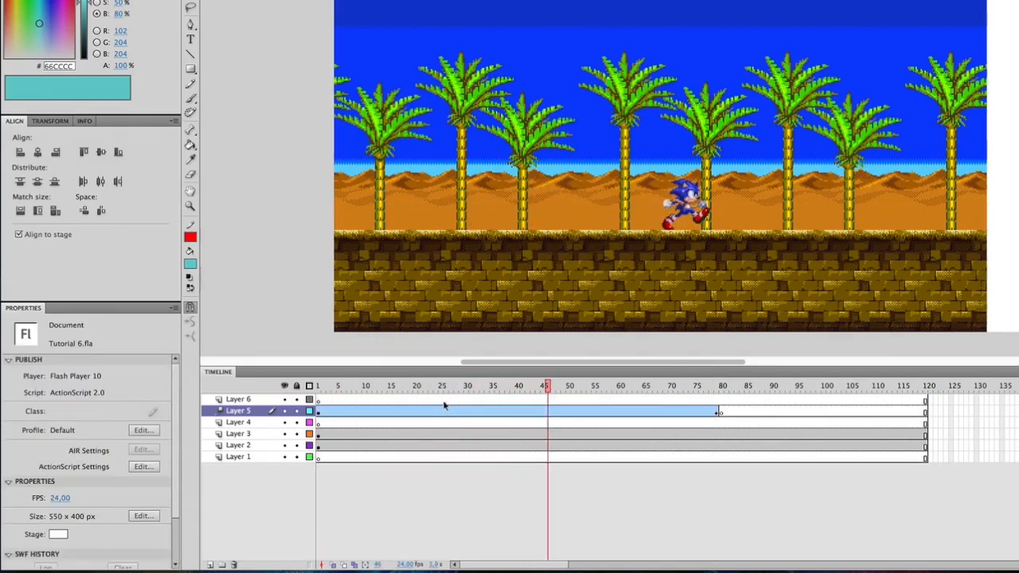
# Try an ease of 38 out on the motion tween and reset the ease to 0.
pyautogui.click(489, 412)
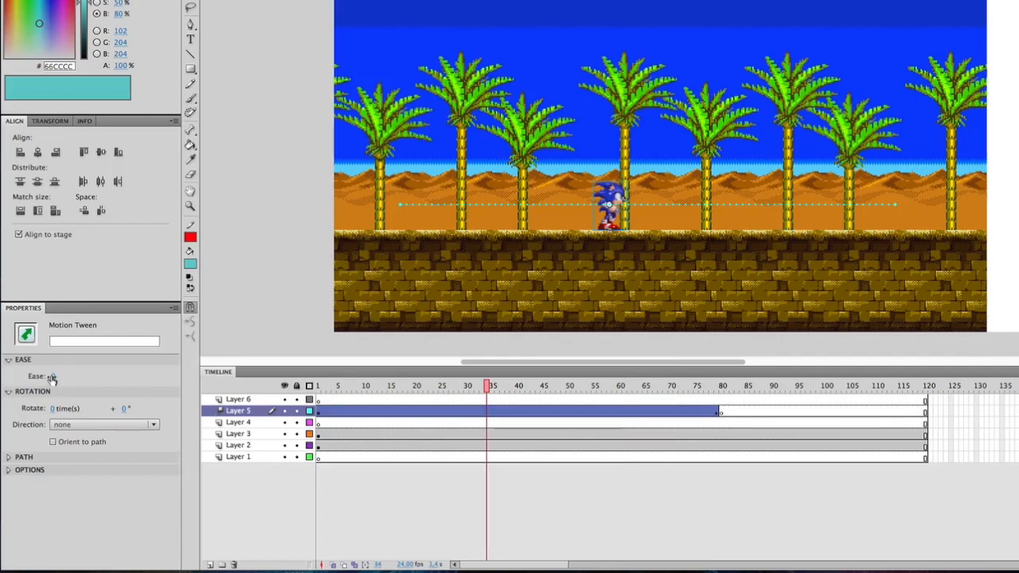
pyautogui.moveTo(51, 377)
pyautogui.mouseDown()
pyautogui.moveTo(176, 377)
pyautogui.moveTo(4, 382)
pyautogui.moveTo(164, 381)
pyautogui.moveTo(62, 383)
pyautogui.mouseUp()
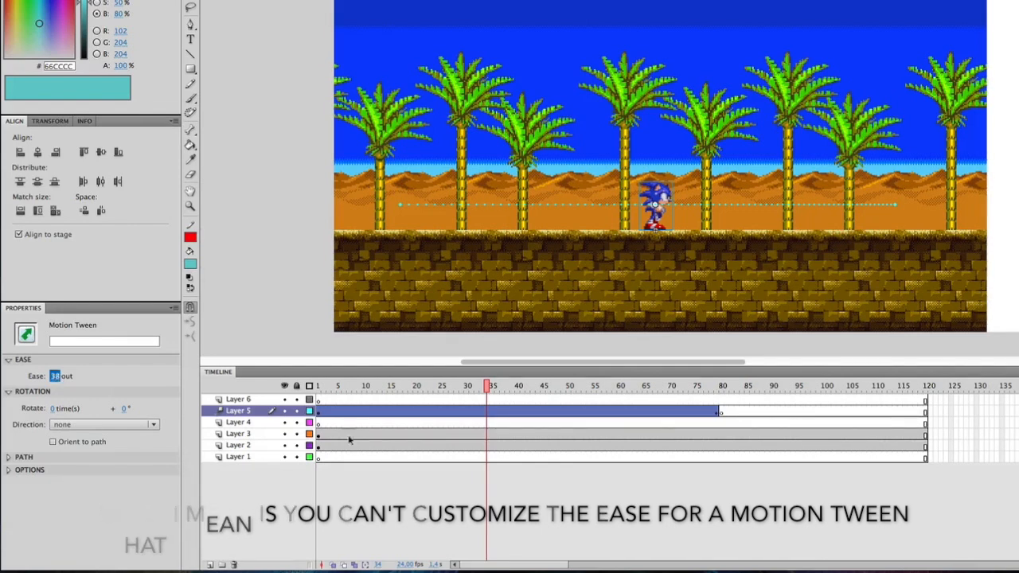
pyautogui.click(56, 376)
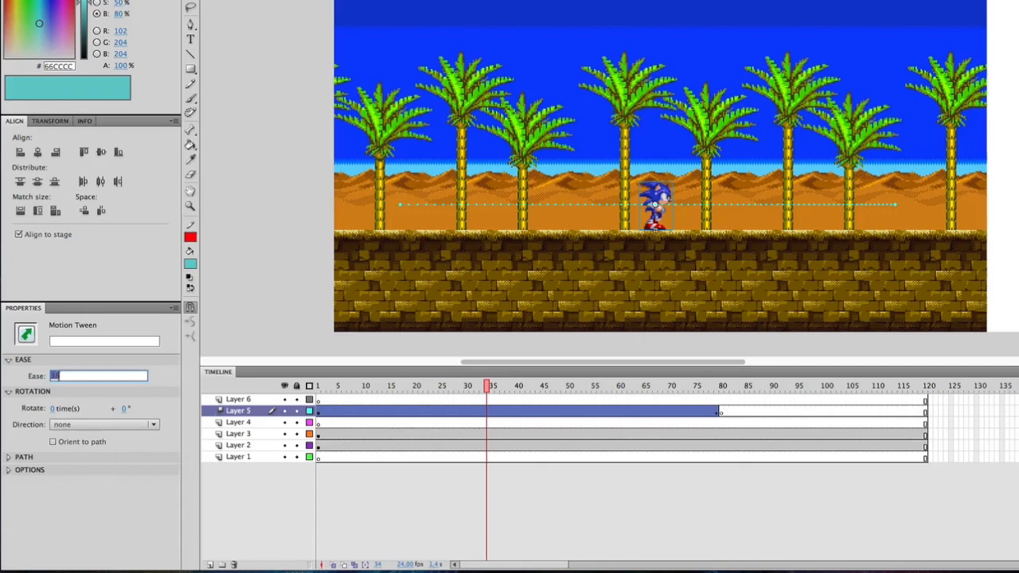
pyautogui.press('Return')
# Convert Sonic's motion tween on Layer 5 to frame-by-frame animation and play it.
pyautogui.rightClick(447, 412)
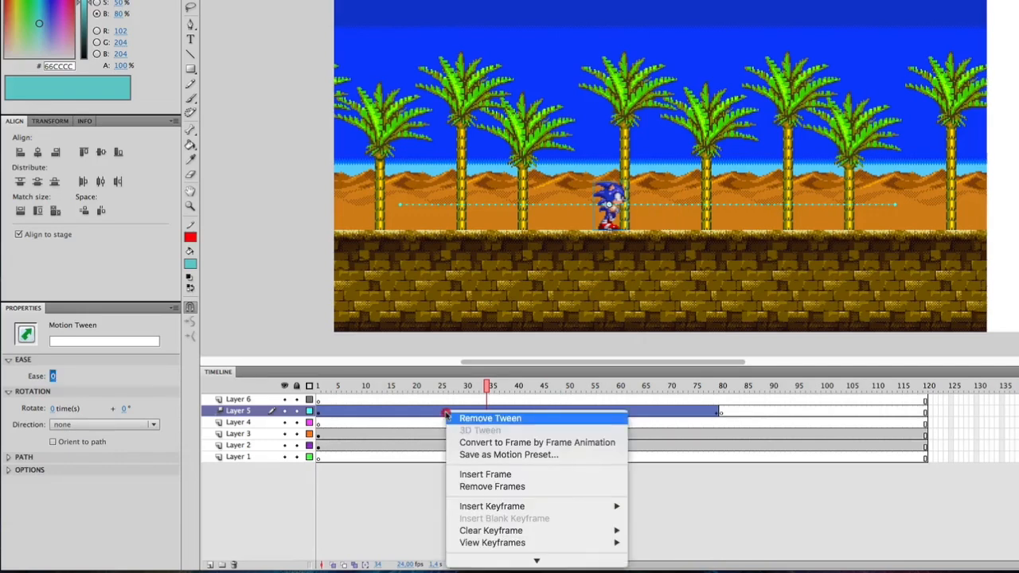
pyautogui.click(481, 447)
pyautogui.press('Return')
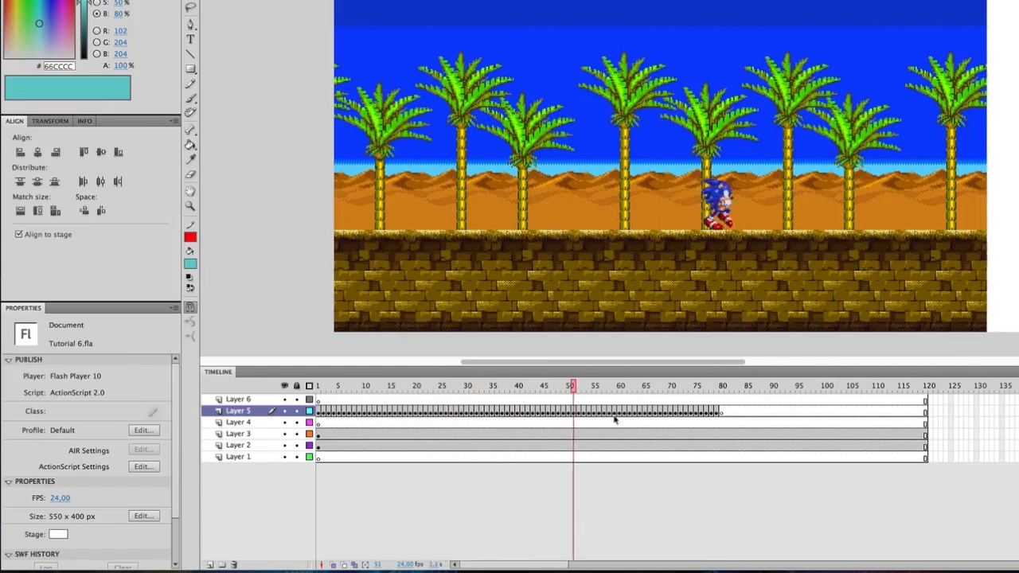
# Examine Sonic's position and looping properties on the consecutive Layer 5 keyframes from frame 48 to 52.
pyautogui.moveTo(525, 386); pyautogui.dragTo(563, 398)
pyautogui.click(557, 411)
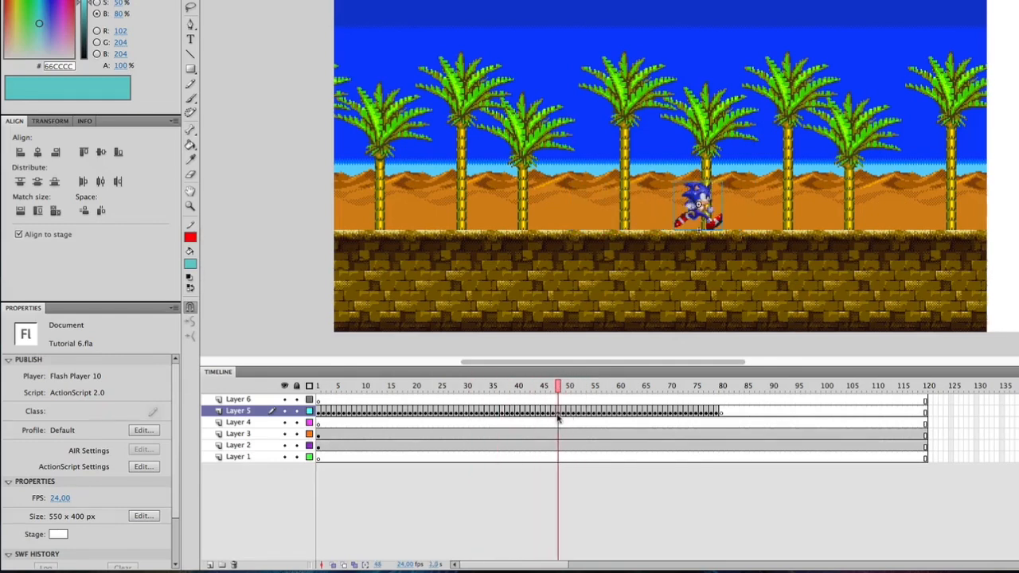
pyautogui.click(706, 190)
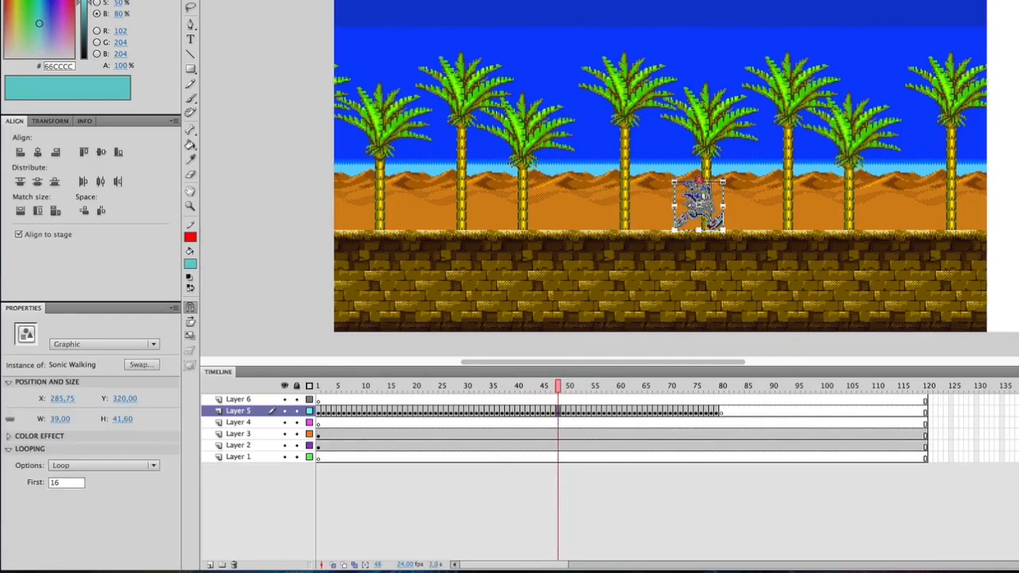
pyautogui.click(565, 412)
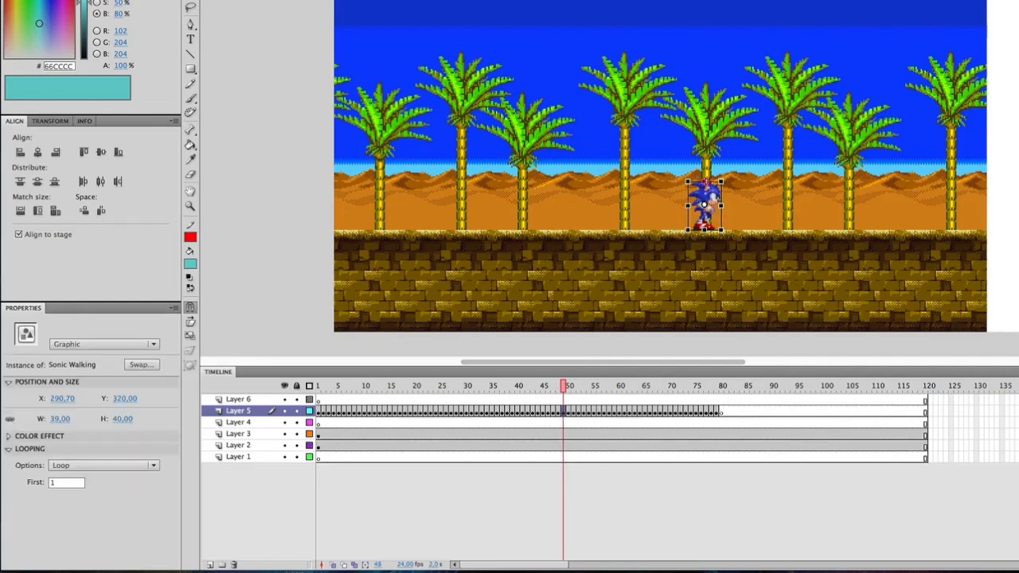
pyautogui.click(568, 412)
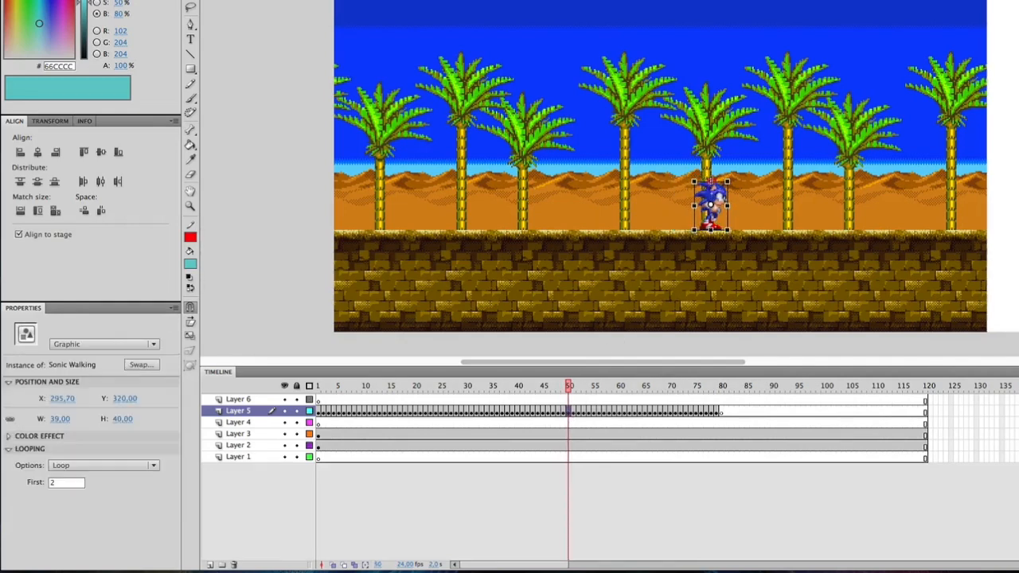
pyautogui.click(573, 412)
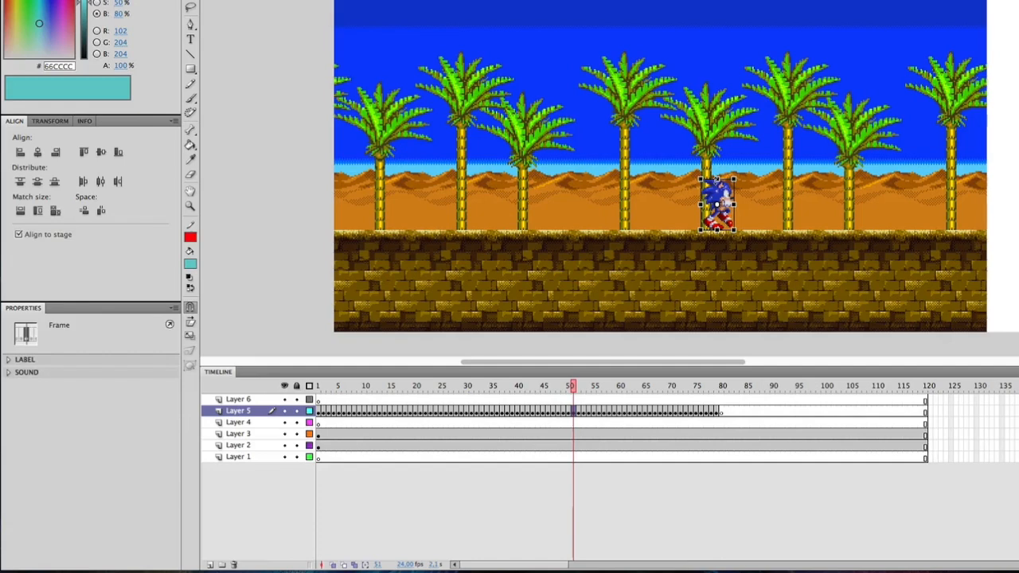
pyautogui.click(578, 412)
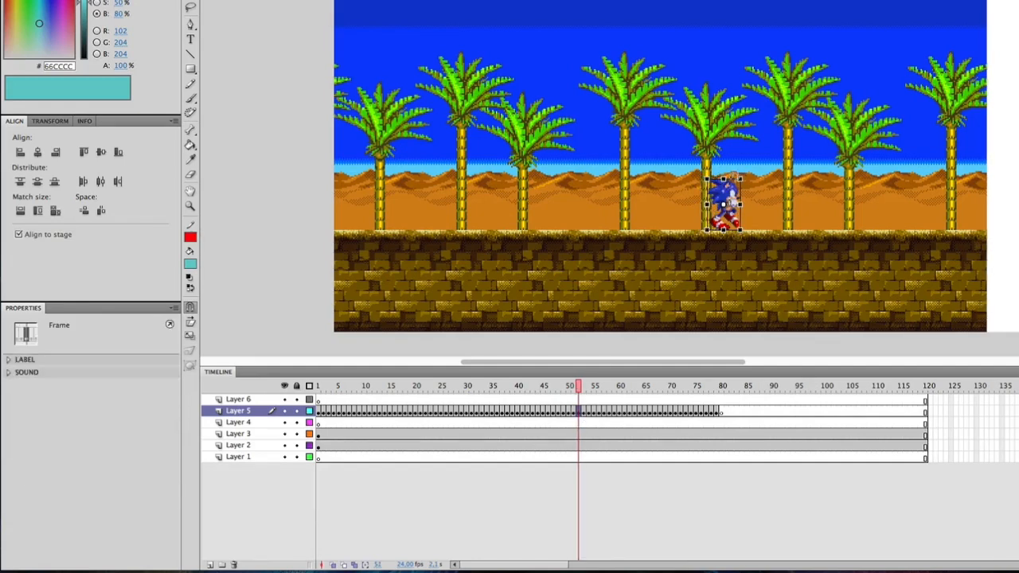
# Play short stretches of the frame-by-frame walk from around frames 41 to 44, and scrub back to frame 5.
pyautogui.moveTo(578, 389); pyautogui.dragTo(527, 389)
pyautogui.click(521, 386)
pyautogui.press('Return')
pyautogui.press('Return')
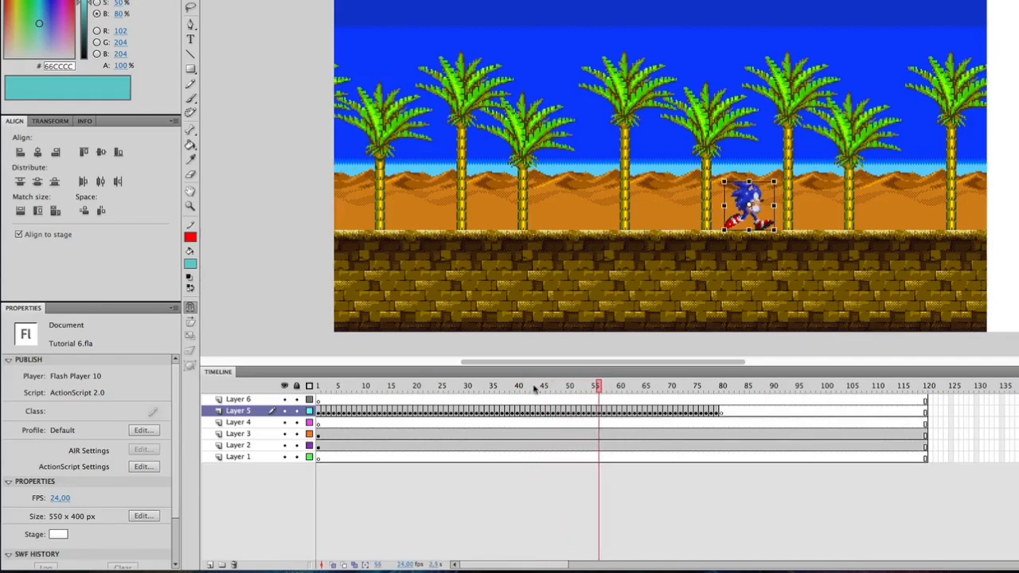
pyautogui.click(536, 388)
pyautogui.press('Return')
pyautogui.press('Return')
pyautogui.moveTo(527, 389); pyautogui.dragTo(340, 390)
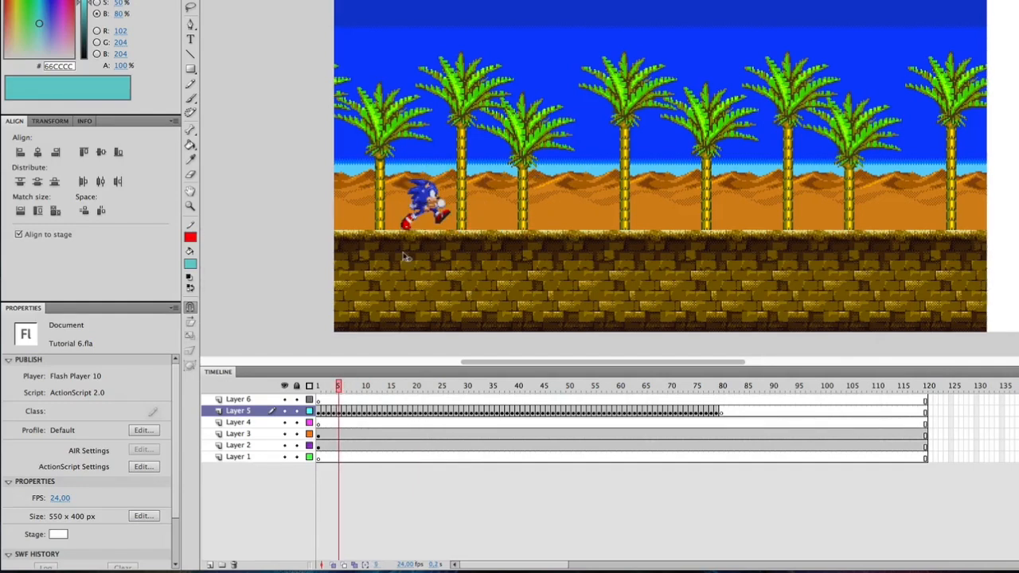